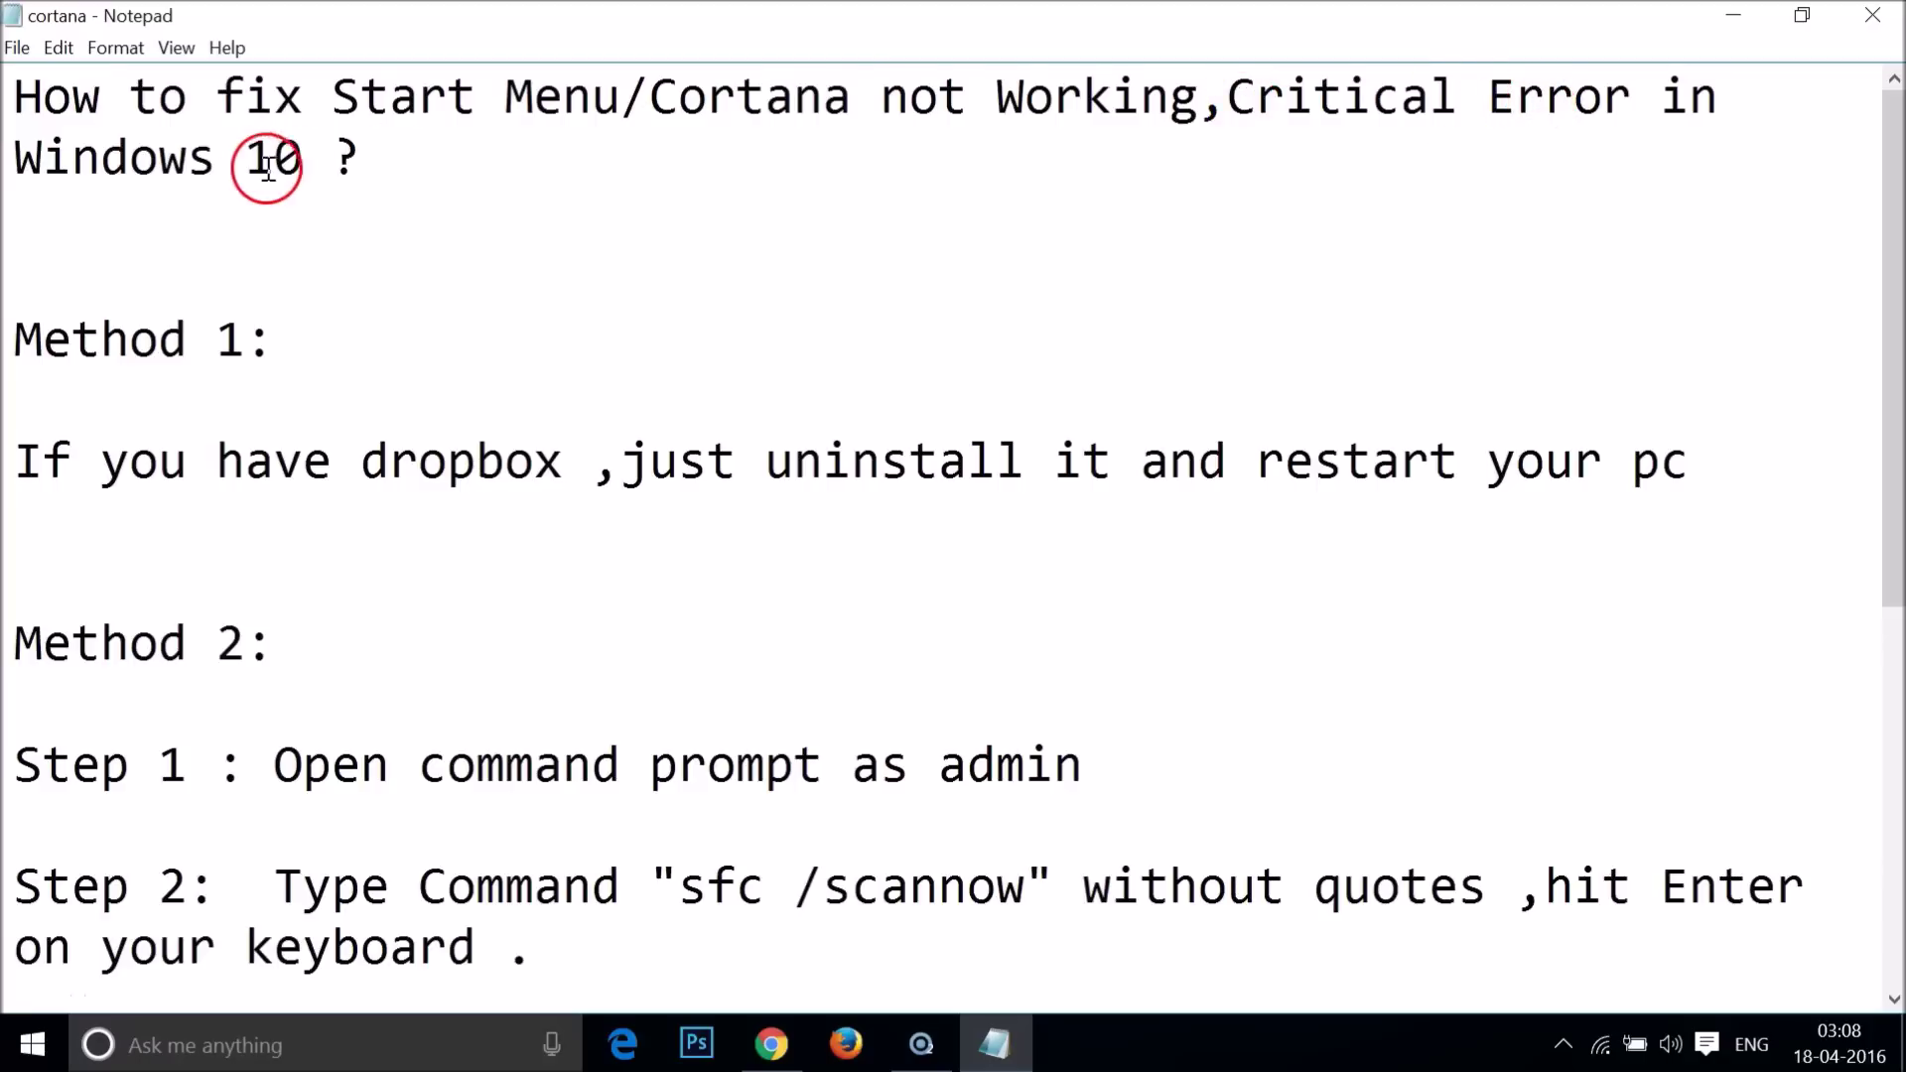
Read the Start Menu/Cortana fix notes in Notepad, then minimize Notepad to show the desktop
{"action": "left_click", "coordinate": [510, 146]}
{"action": "left_click", "coordinate": [255, 1055]}
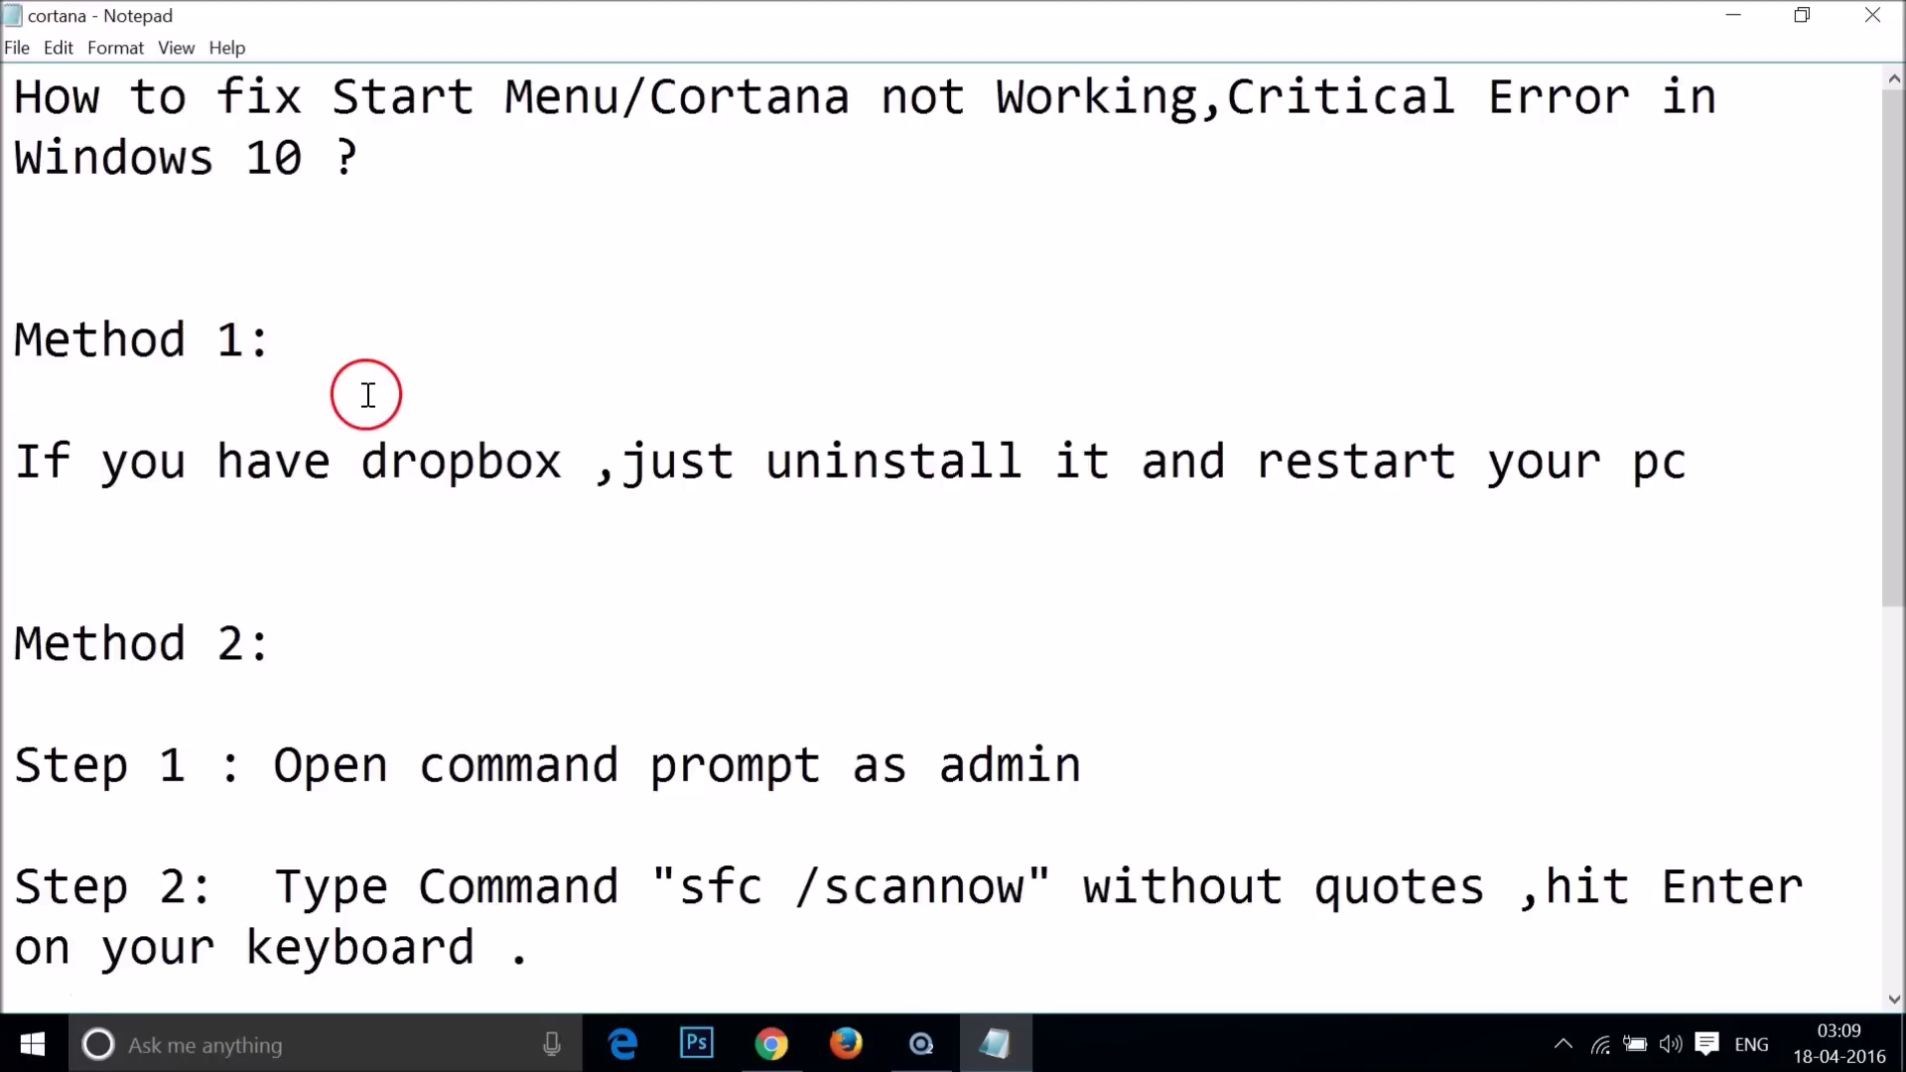
{"action": "left_click", "coordinate": [379, 587]}
{"action": "scroll", "coordinate": [382, 606], "scroll_direction": "down", "scroll_amount": 4}
{"action": "scroll", "coordinate": [382, 608], "scroll_direction": "up", "scroll_amount": 4}
{"action": "left_click", "coordinate": [1733, 17]}
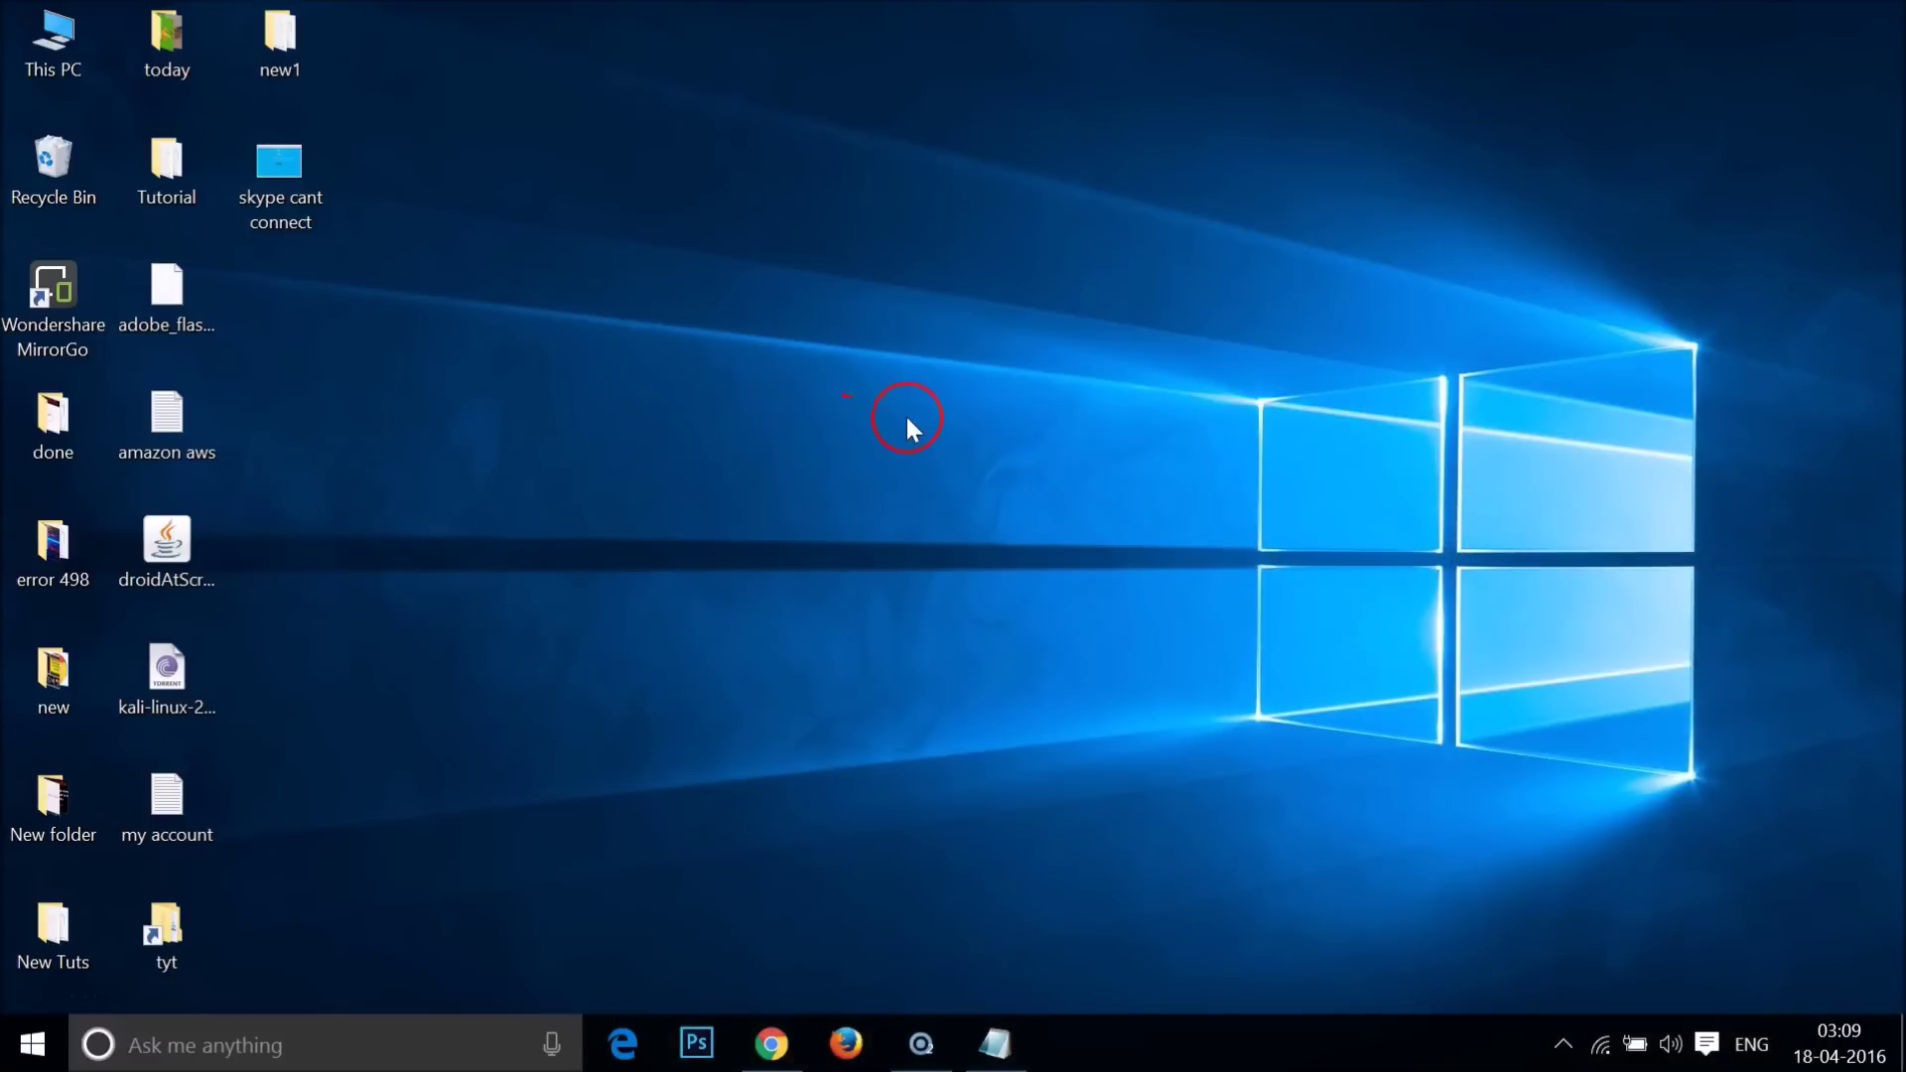
Create a desktop shortcut targeting 'control panel' and name it 'control Panel'
{"action": "right_click", "coordinate": [882, 411]}
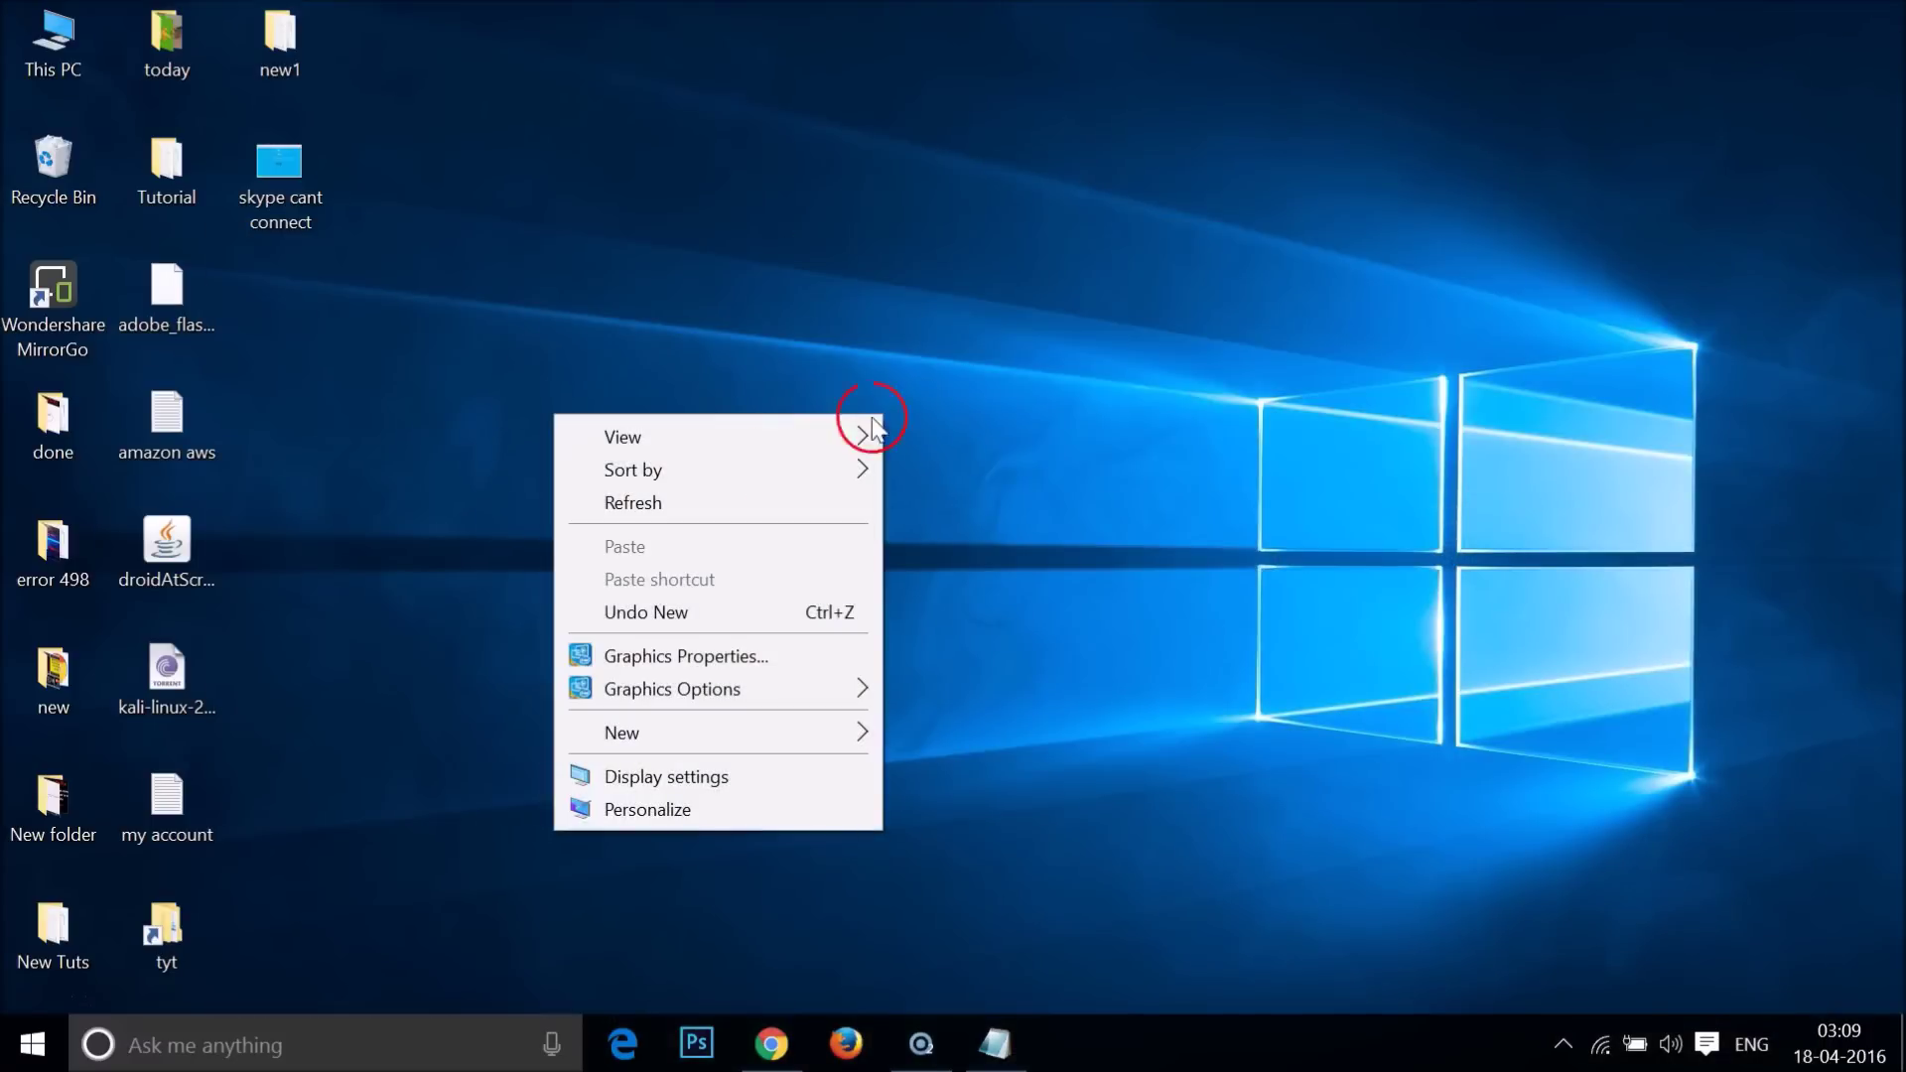
{"action": "mouse_move", "coordinate": [719, 743]}
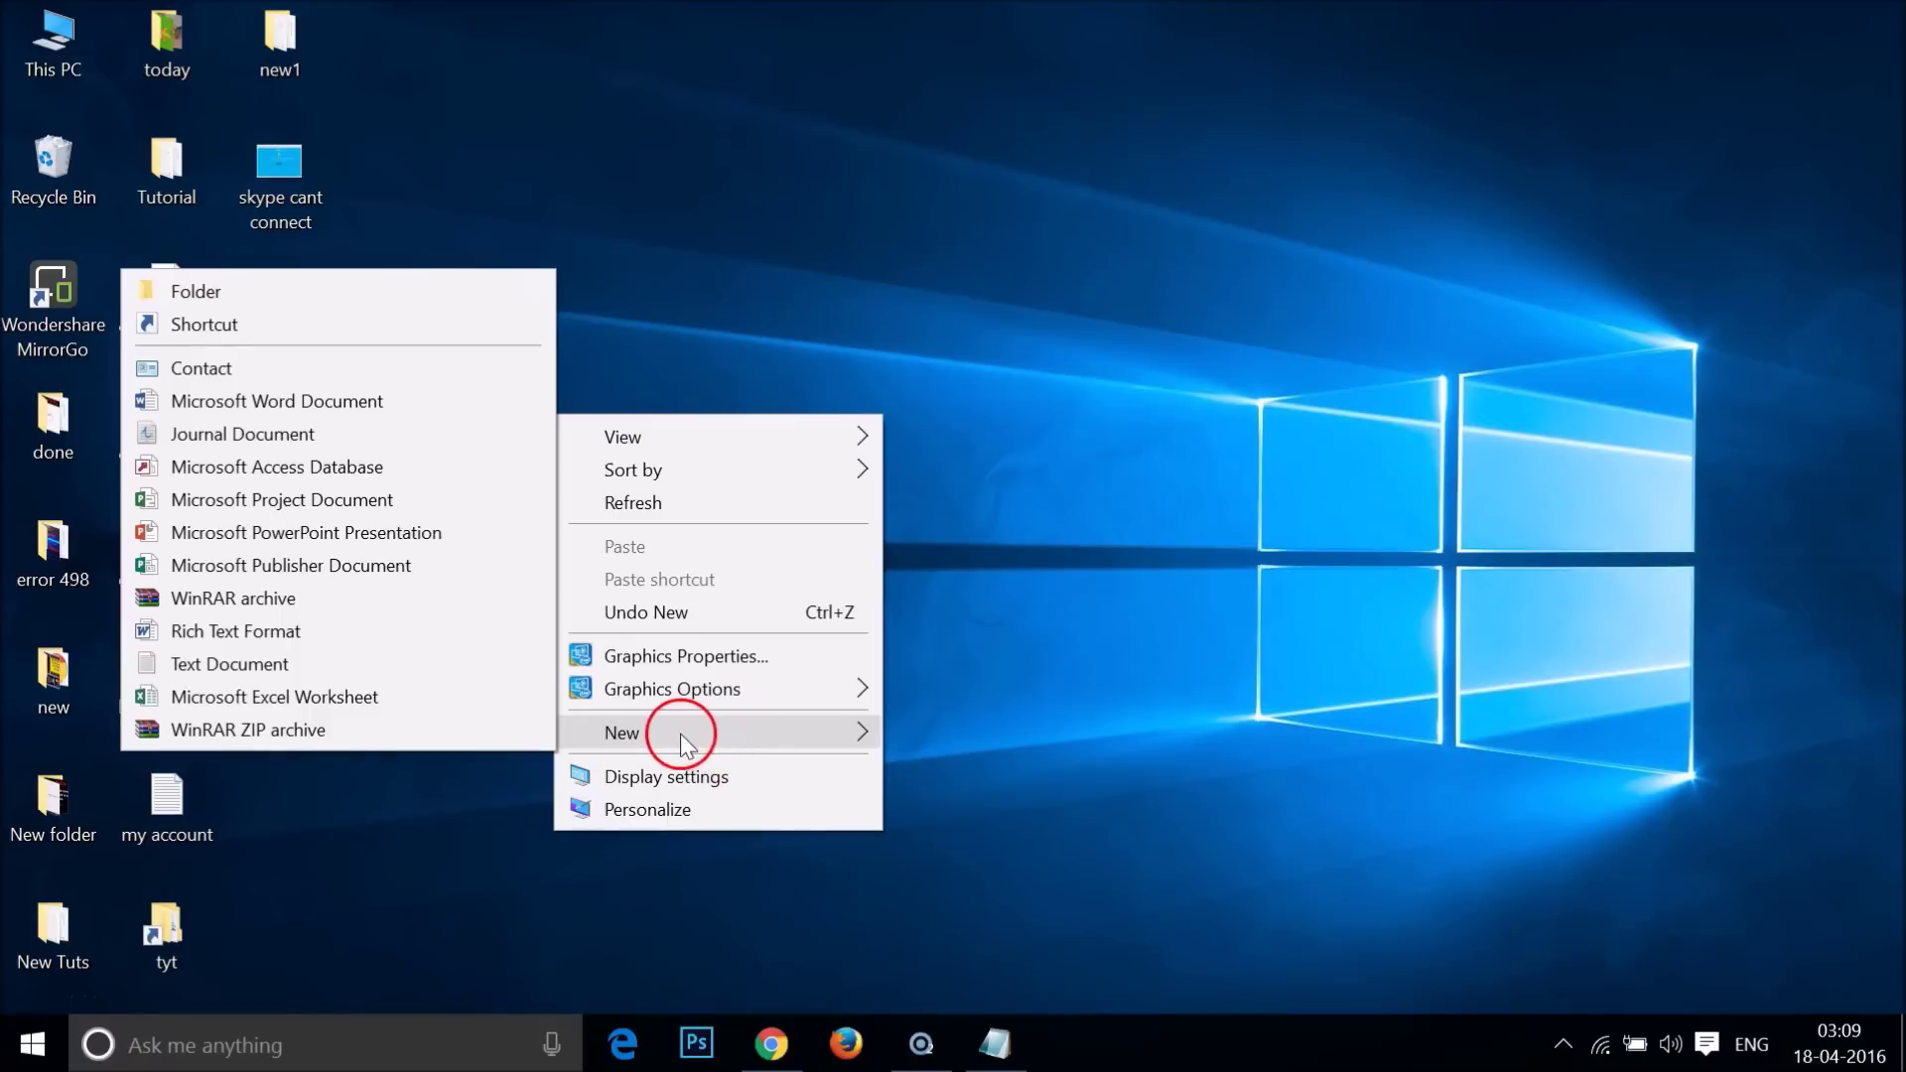
{"action": "left_click", "coordinate": [212, 336]}
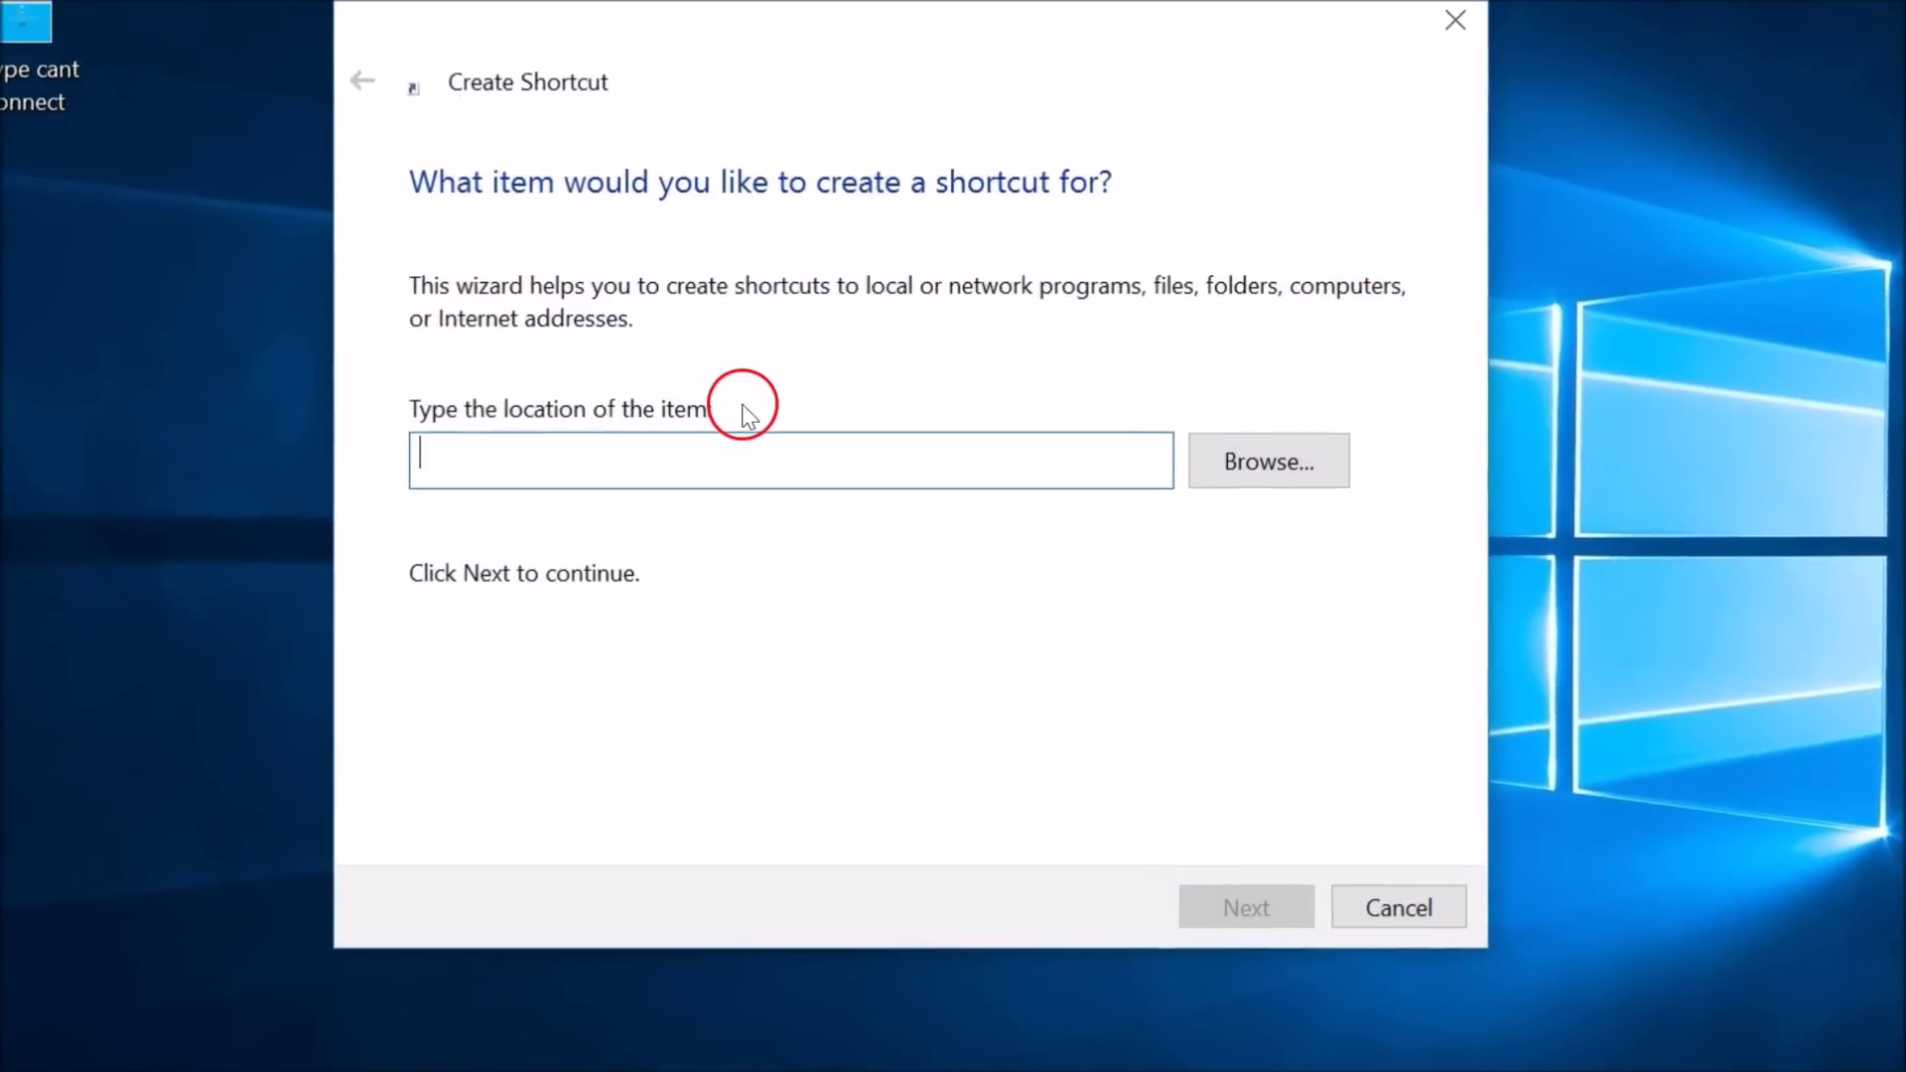
{"action": "type", "text": "con"}
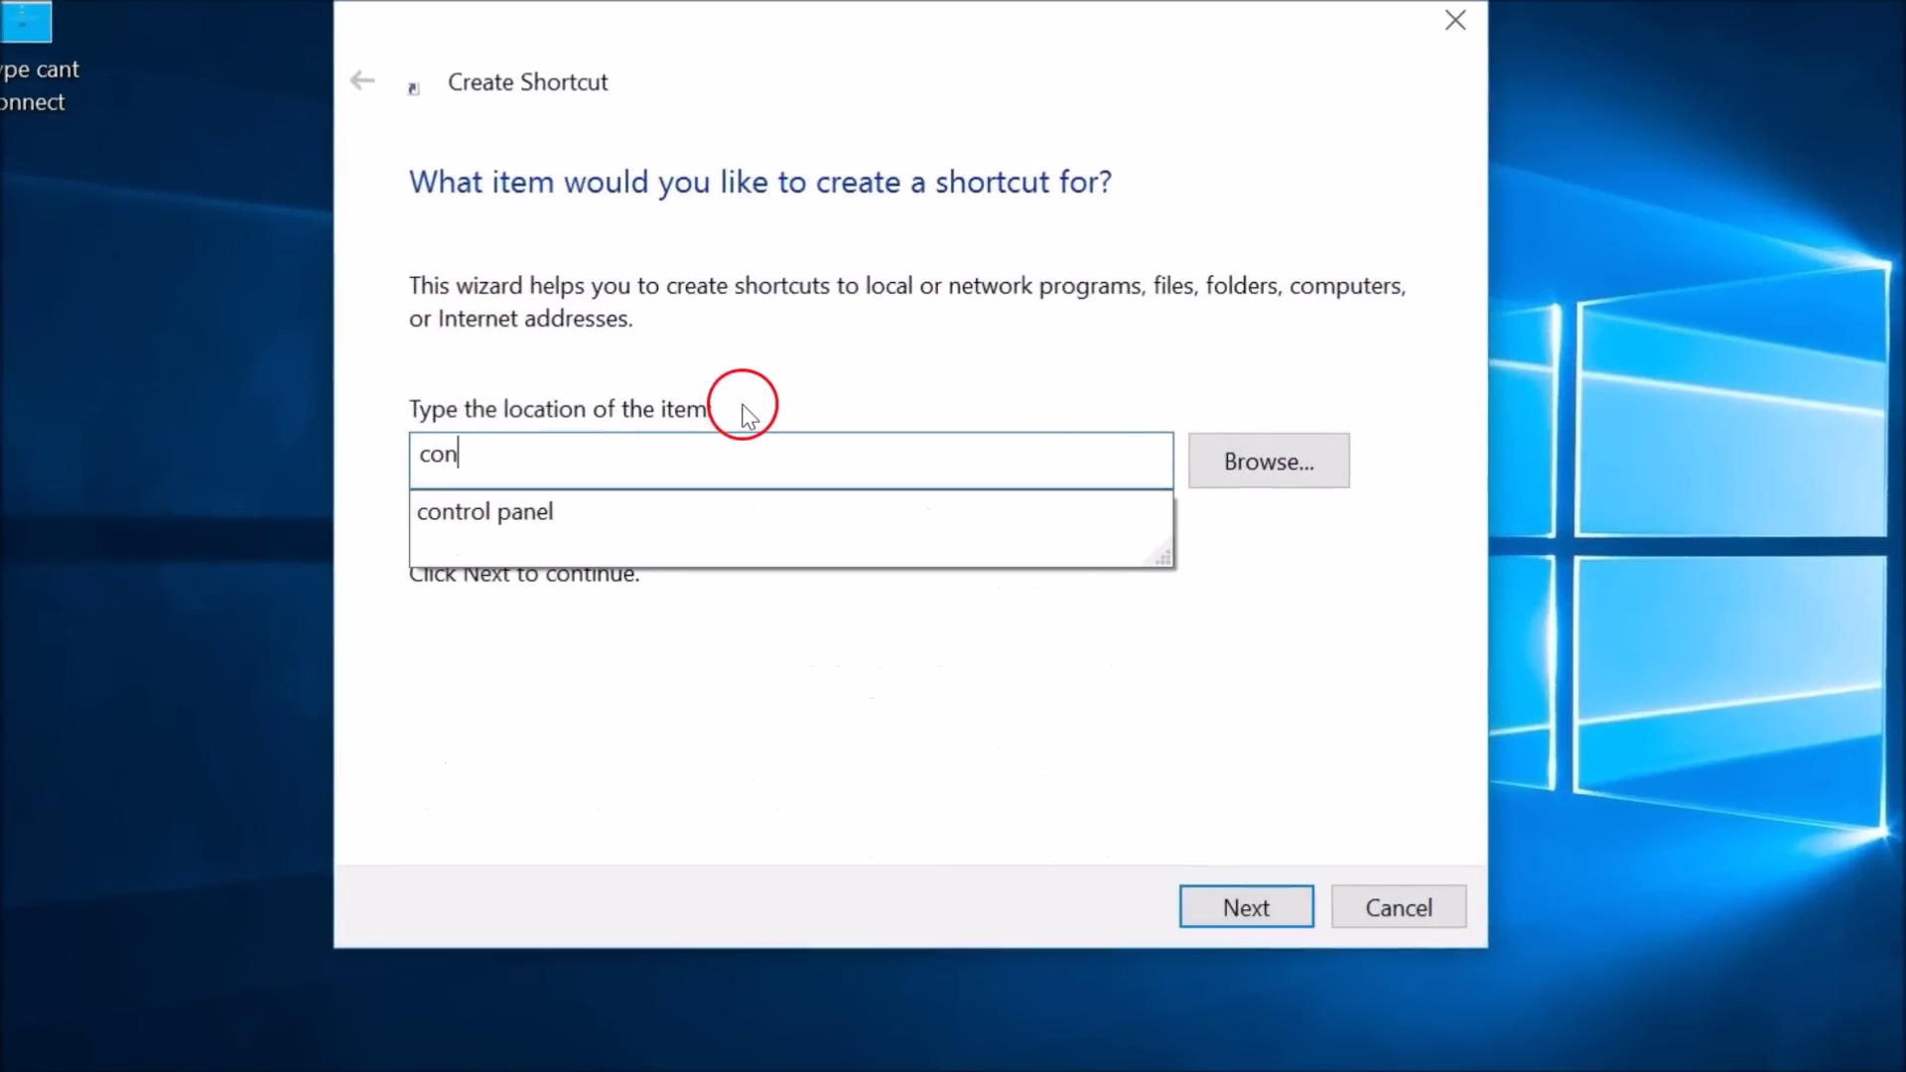
{"action": "left_click", "coordinate": [710, 502]}
{"action": "left_click", "coordinate": [1208, 915]}
{"action": "left_click", "coordinate": [593, 359]}
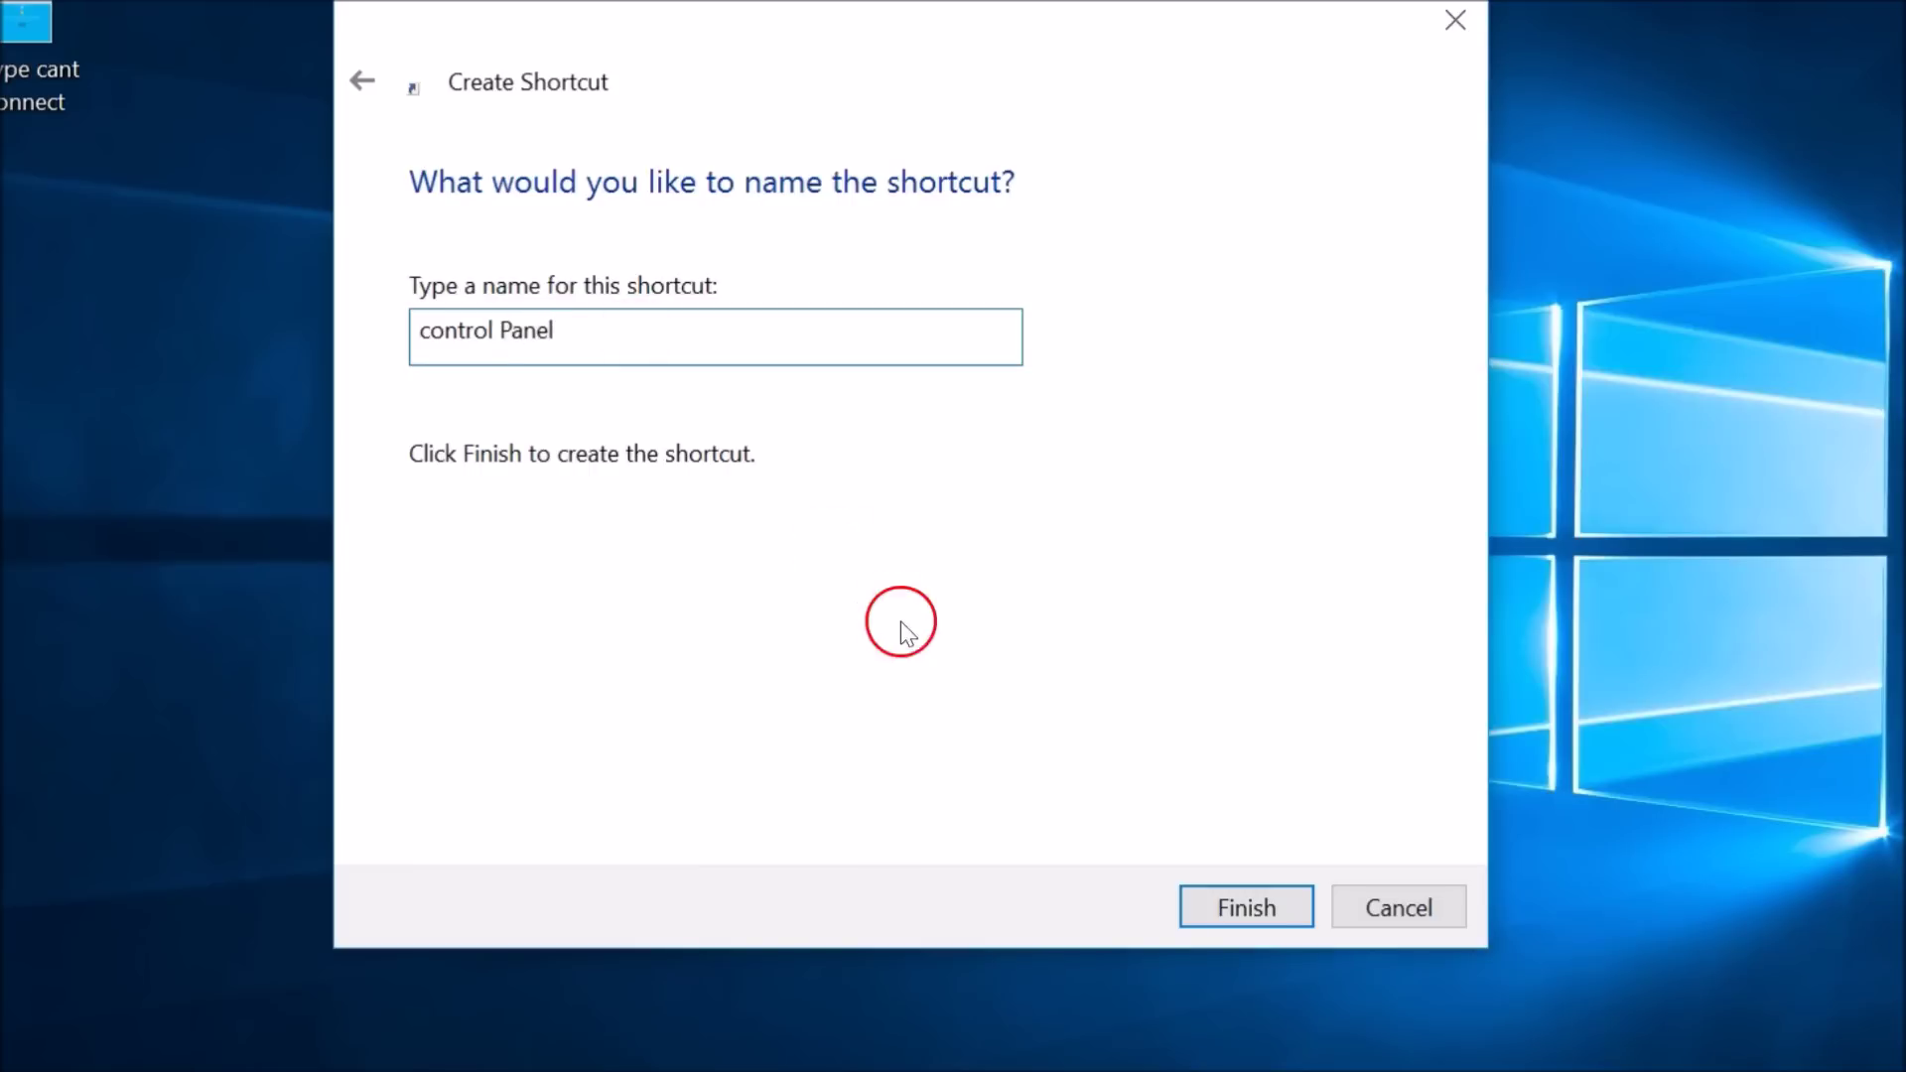
{"action": "left_click", "coordinate": [1245, 908]}
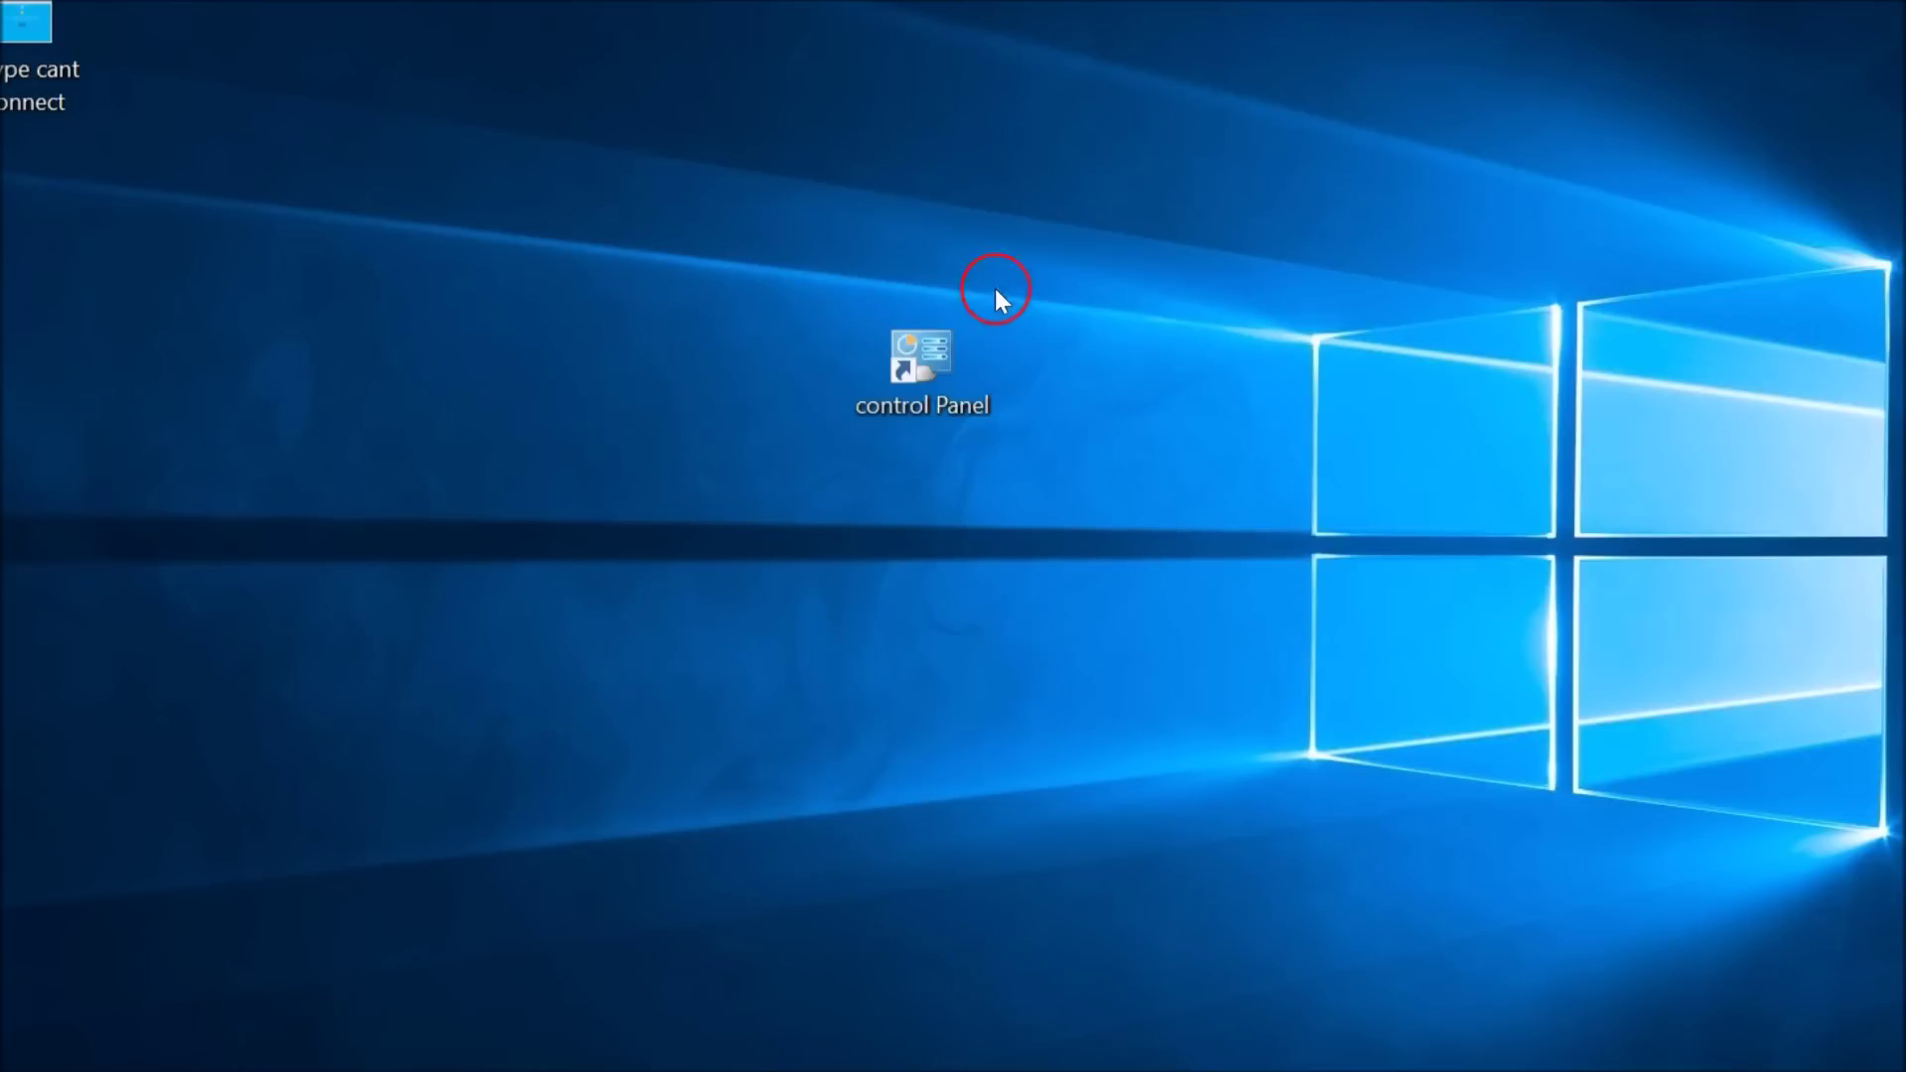
Open Control Panel from the new shortcut, keep View by on Category, and go to Uninstall a program
{"action": "left_click", "coordinate": [928, 407]}
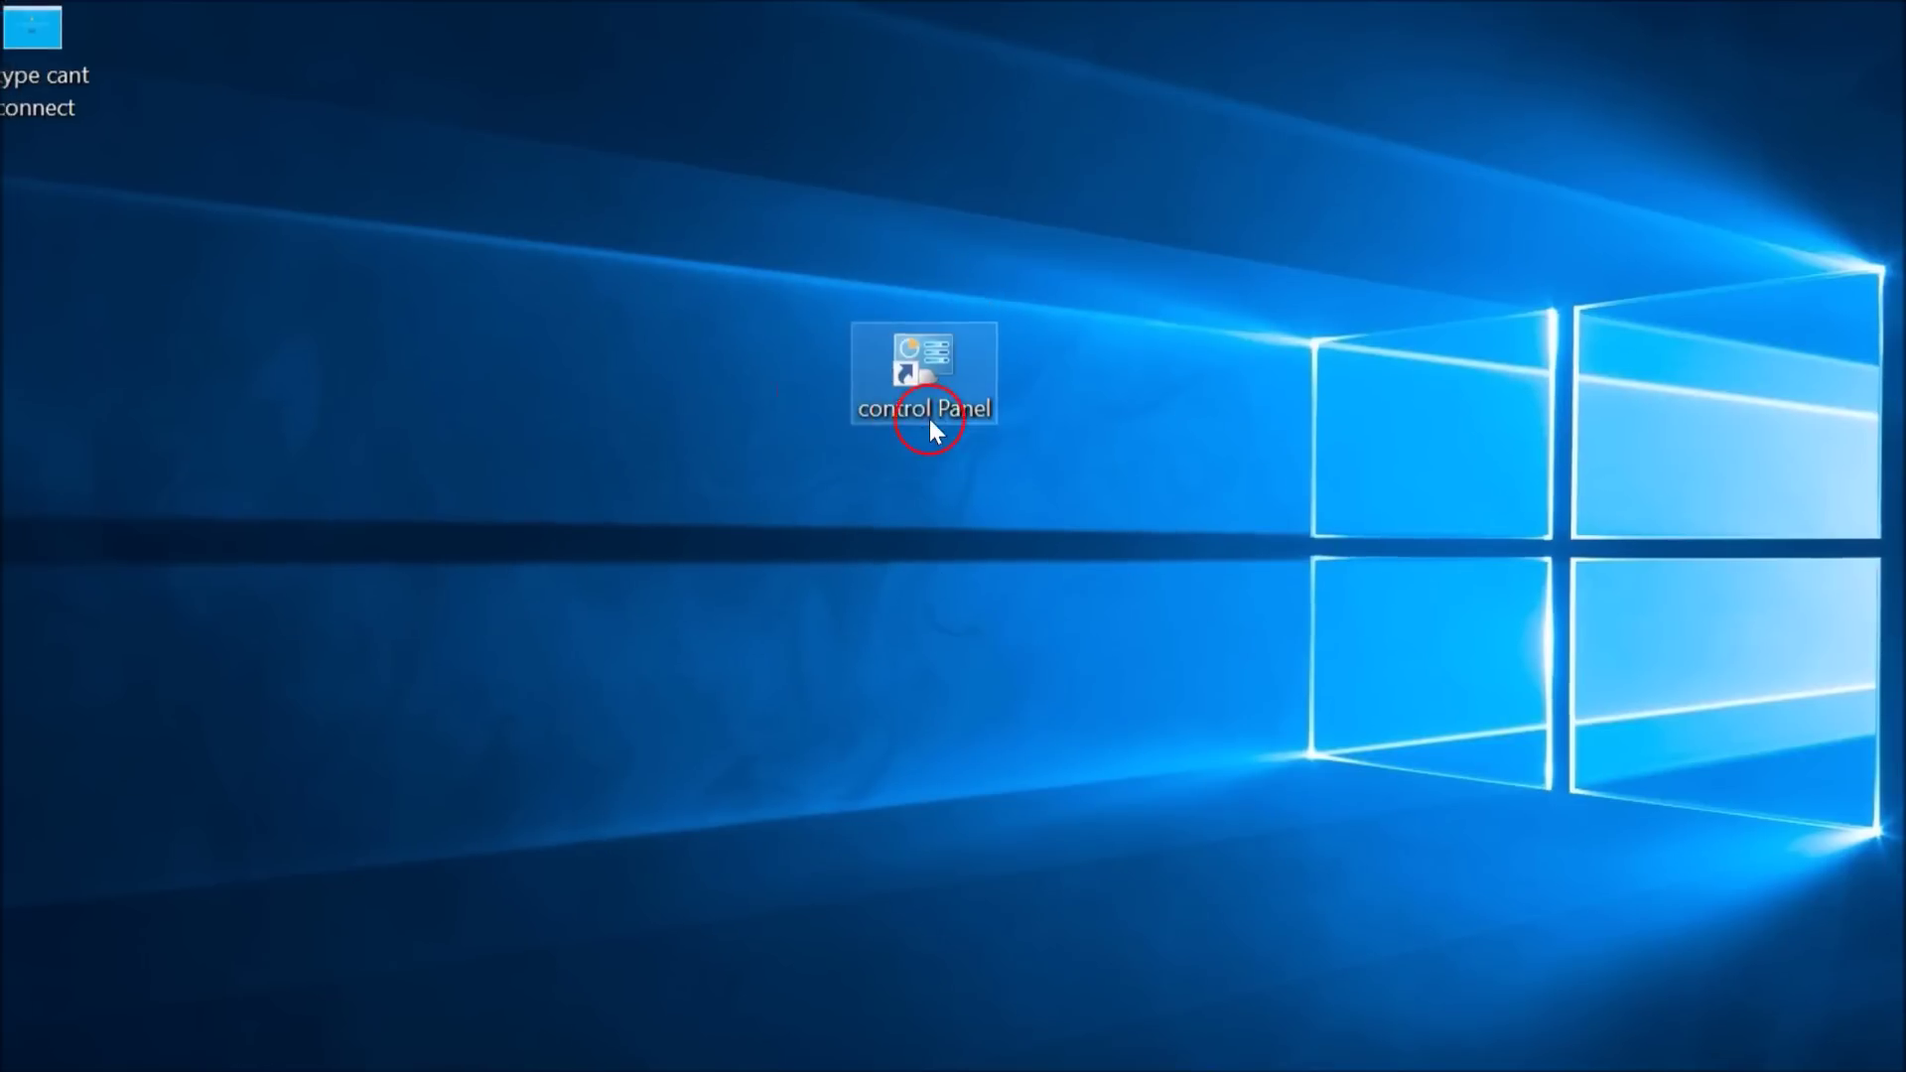
{"action": "double_click", "coordinate": [956, 453]}
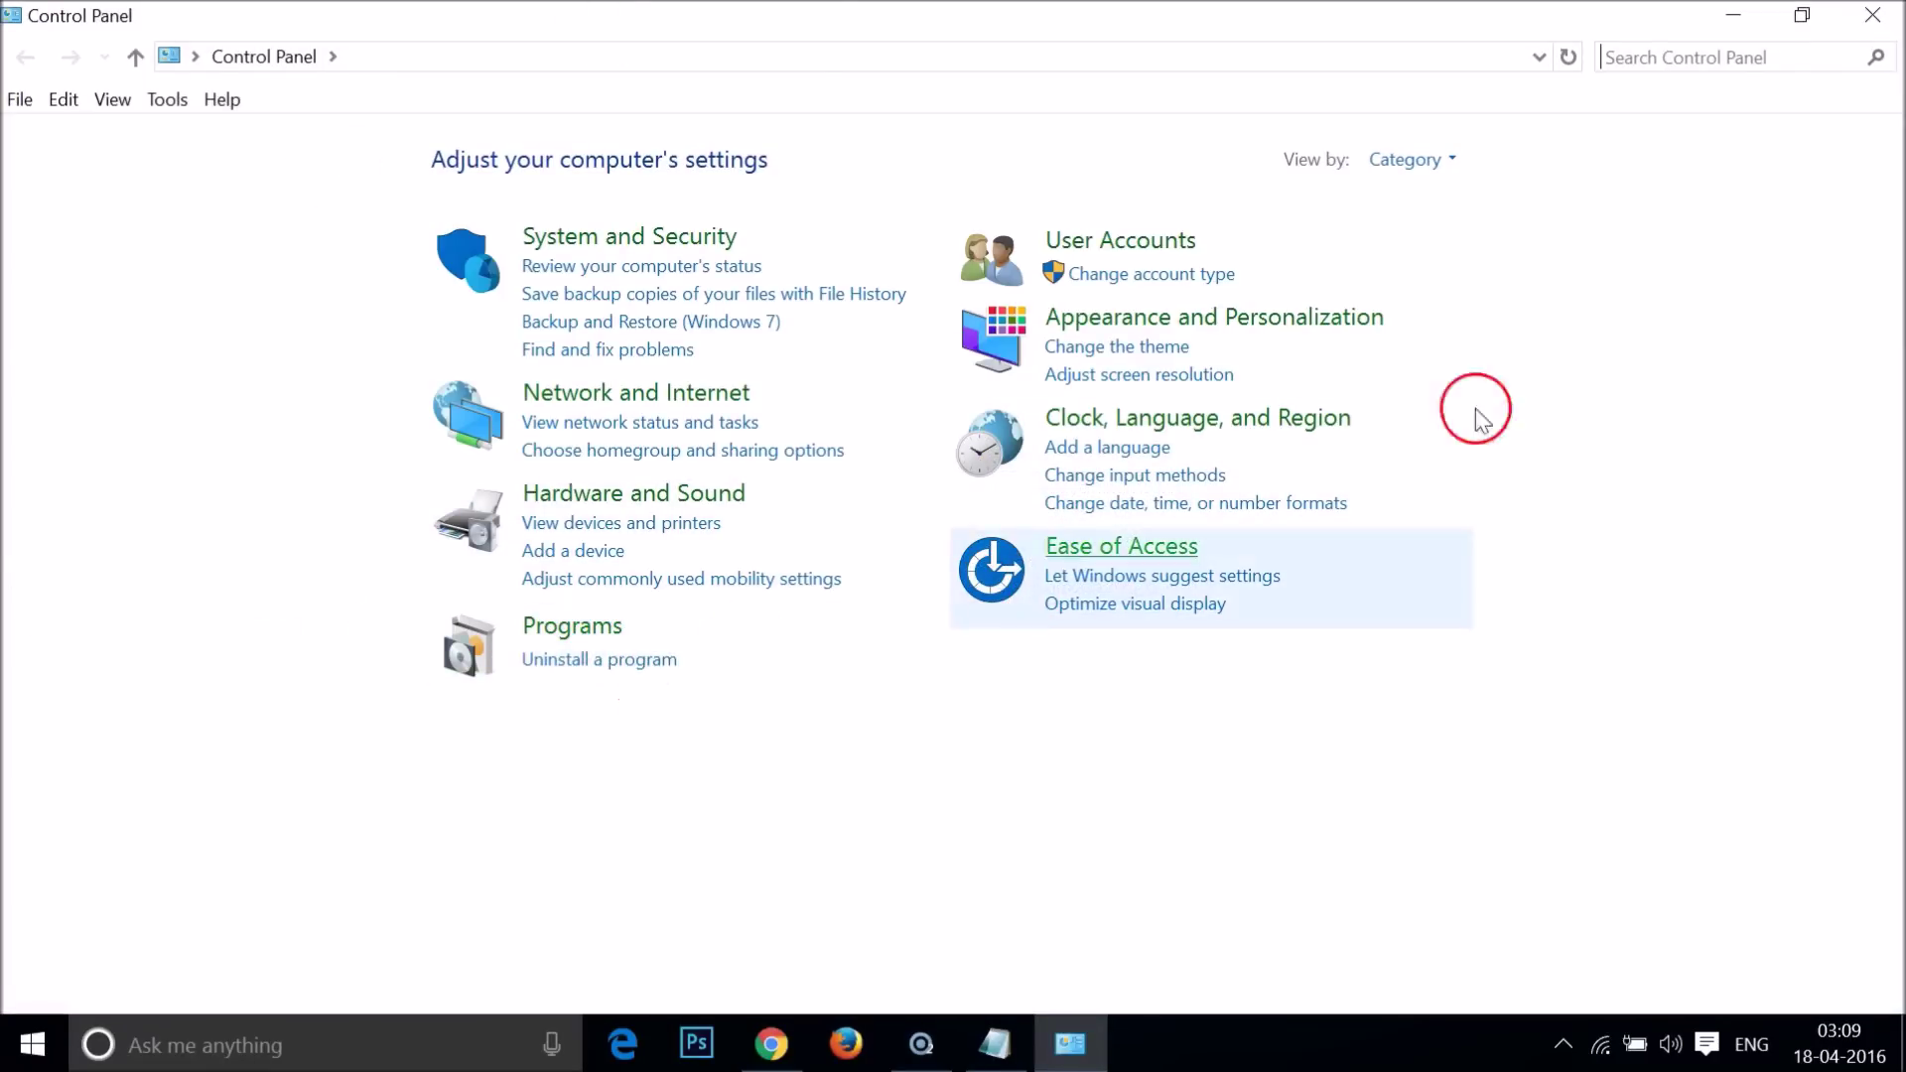
{"action": "left_click", "coordinate": [1445, 162]}
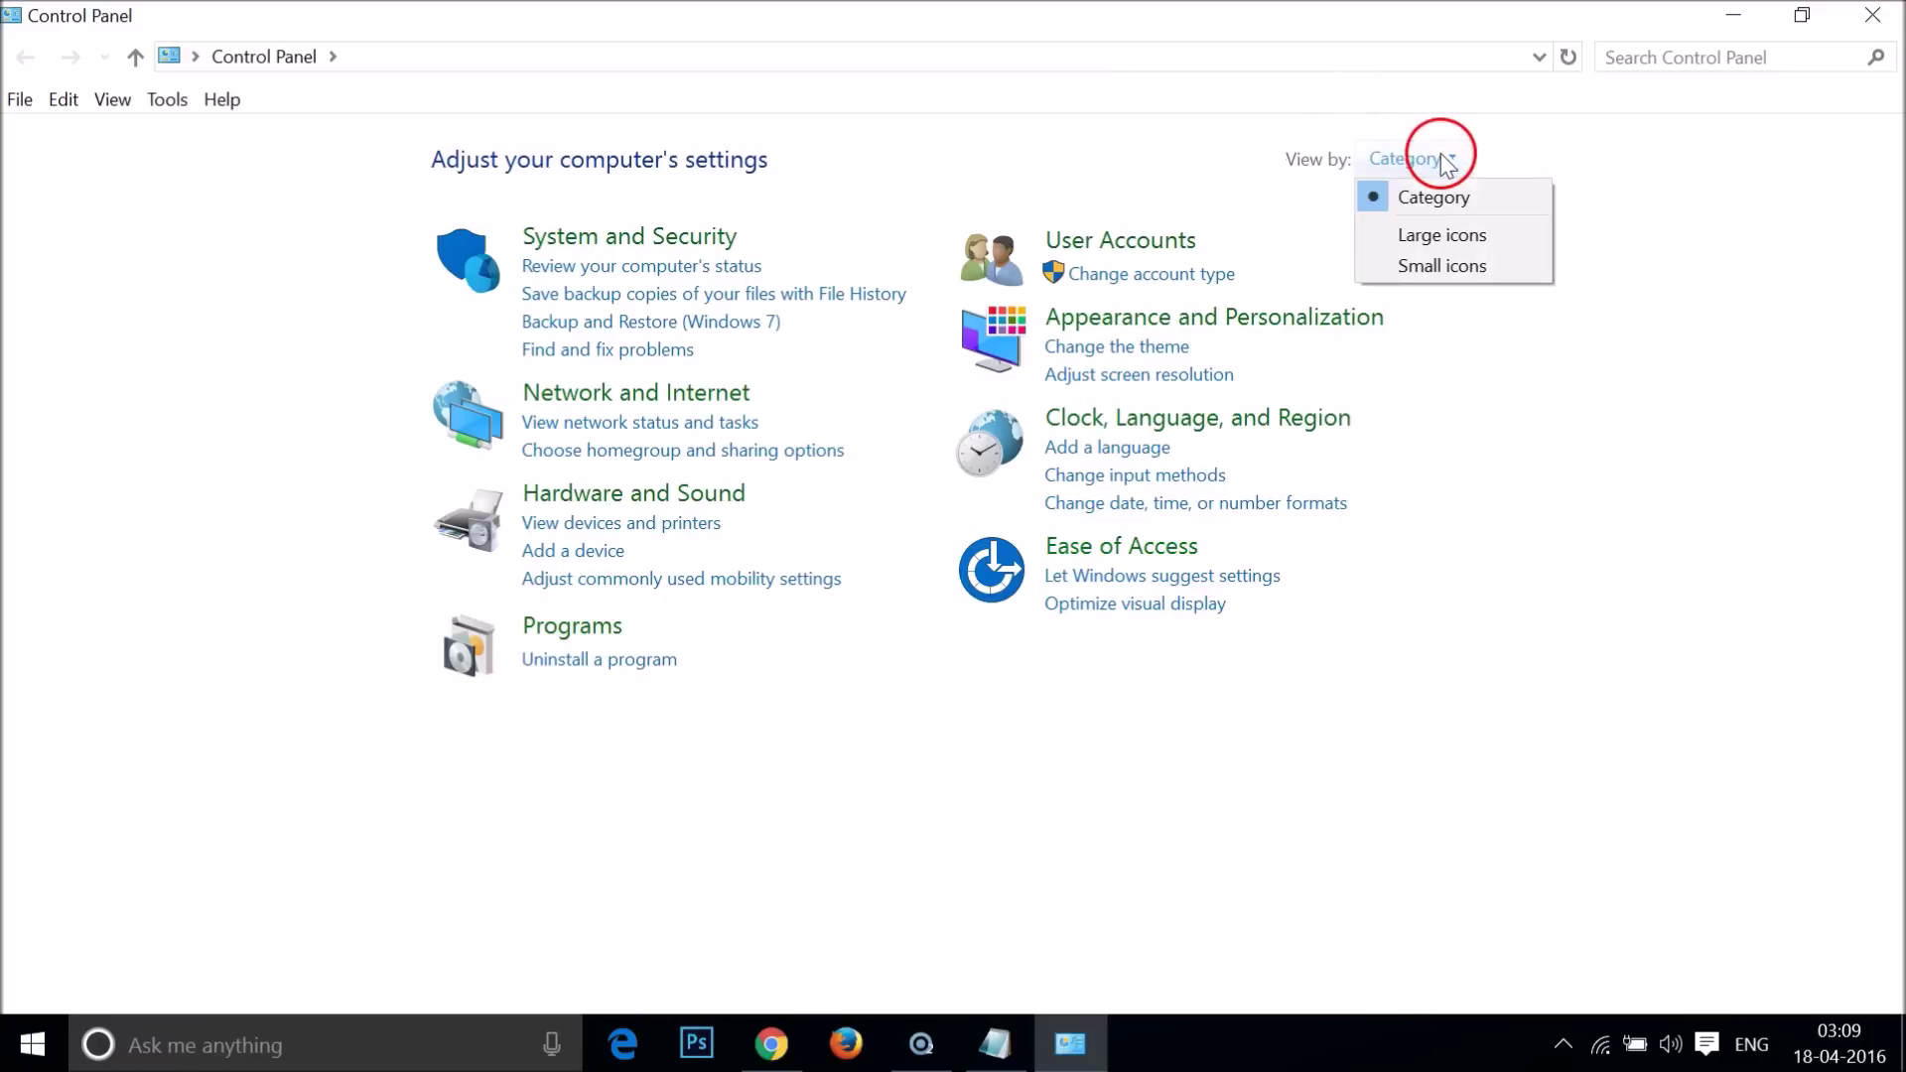
{"action": "left_click", "coordinate": [1489, 202]}
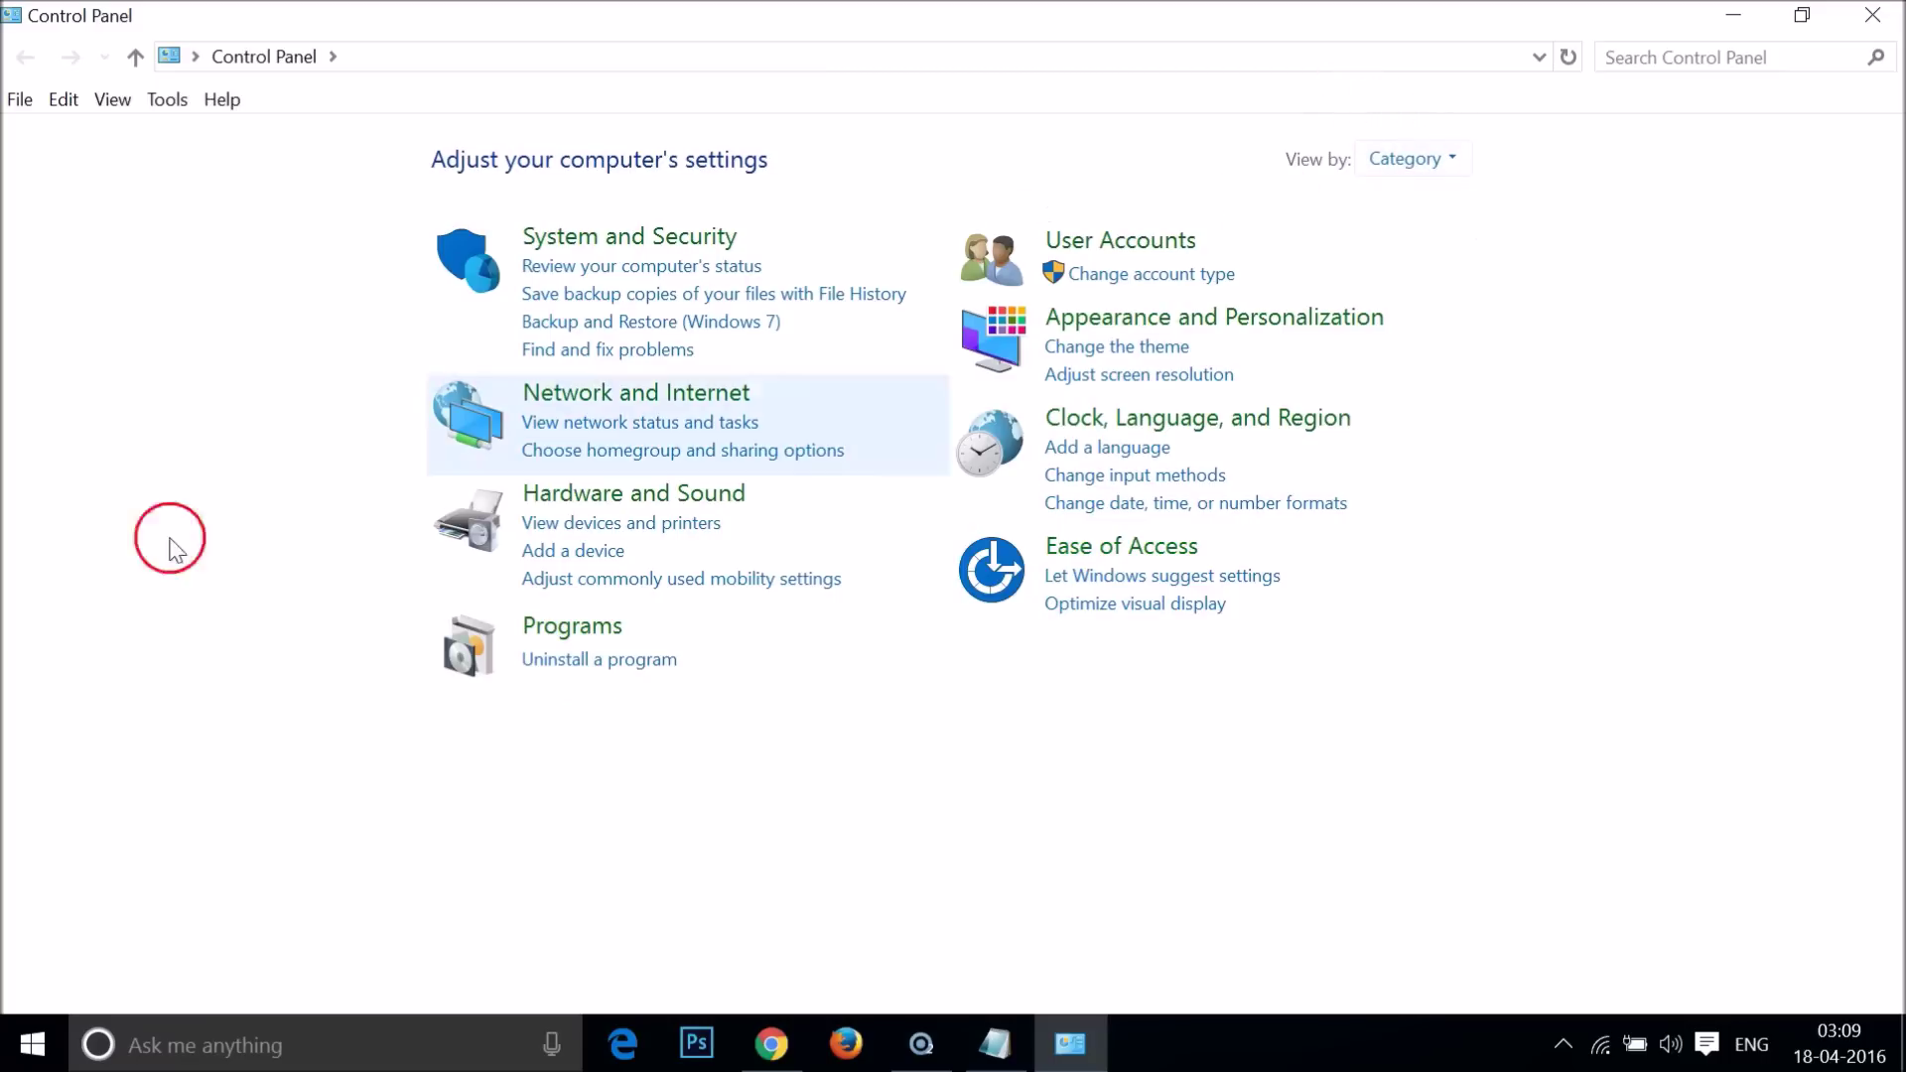
{"action": "left_click", "coordinate": [620, 673]}
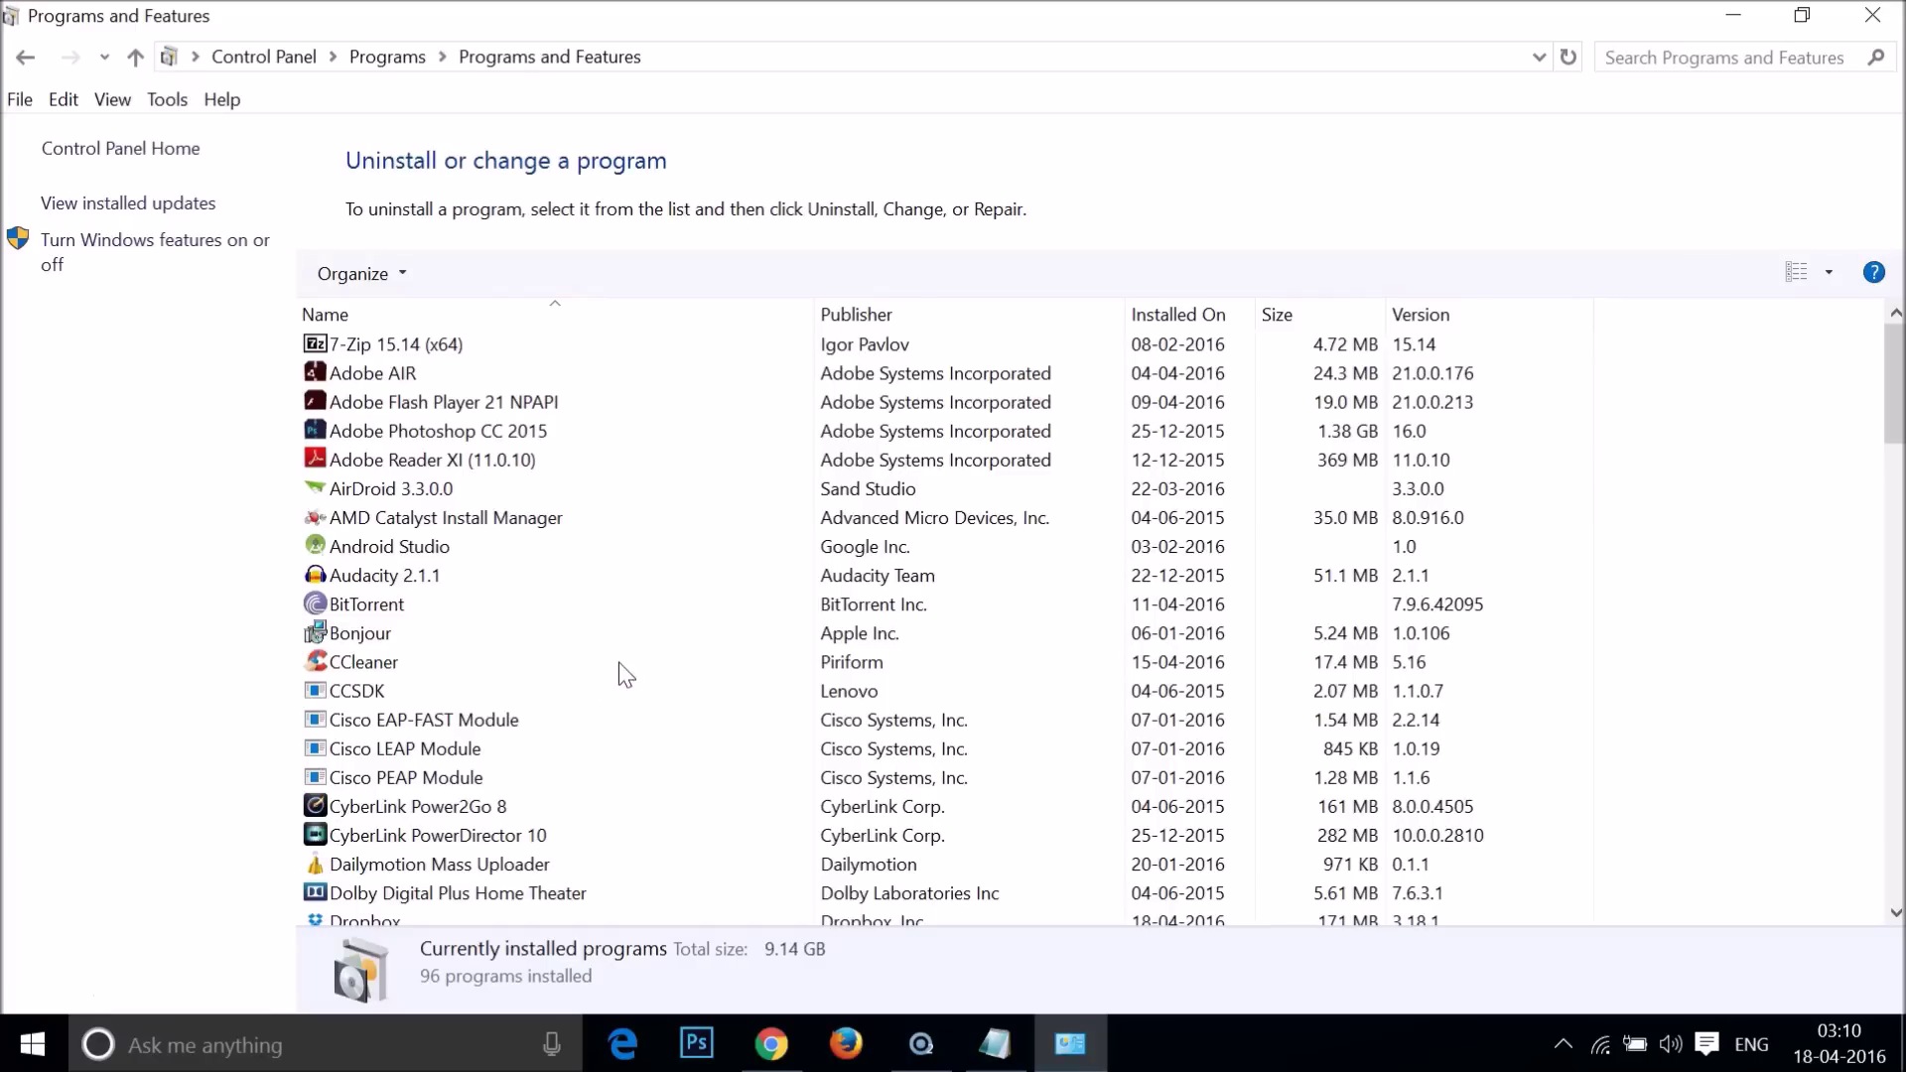
Find Dropbox in Programs and Features, uninstall it, and close the finished uninstaller
{"action": "left_click", "coordinate": [678, 464]}
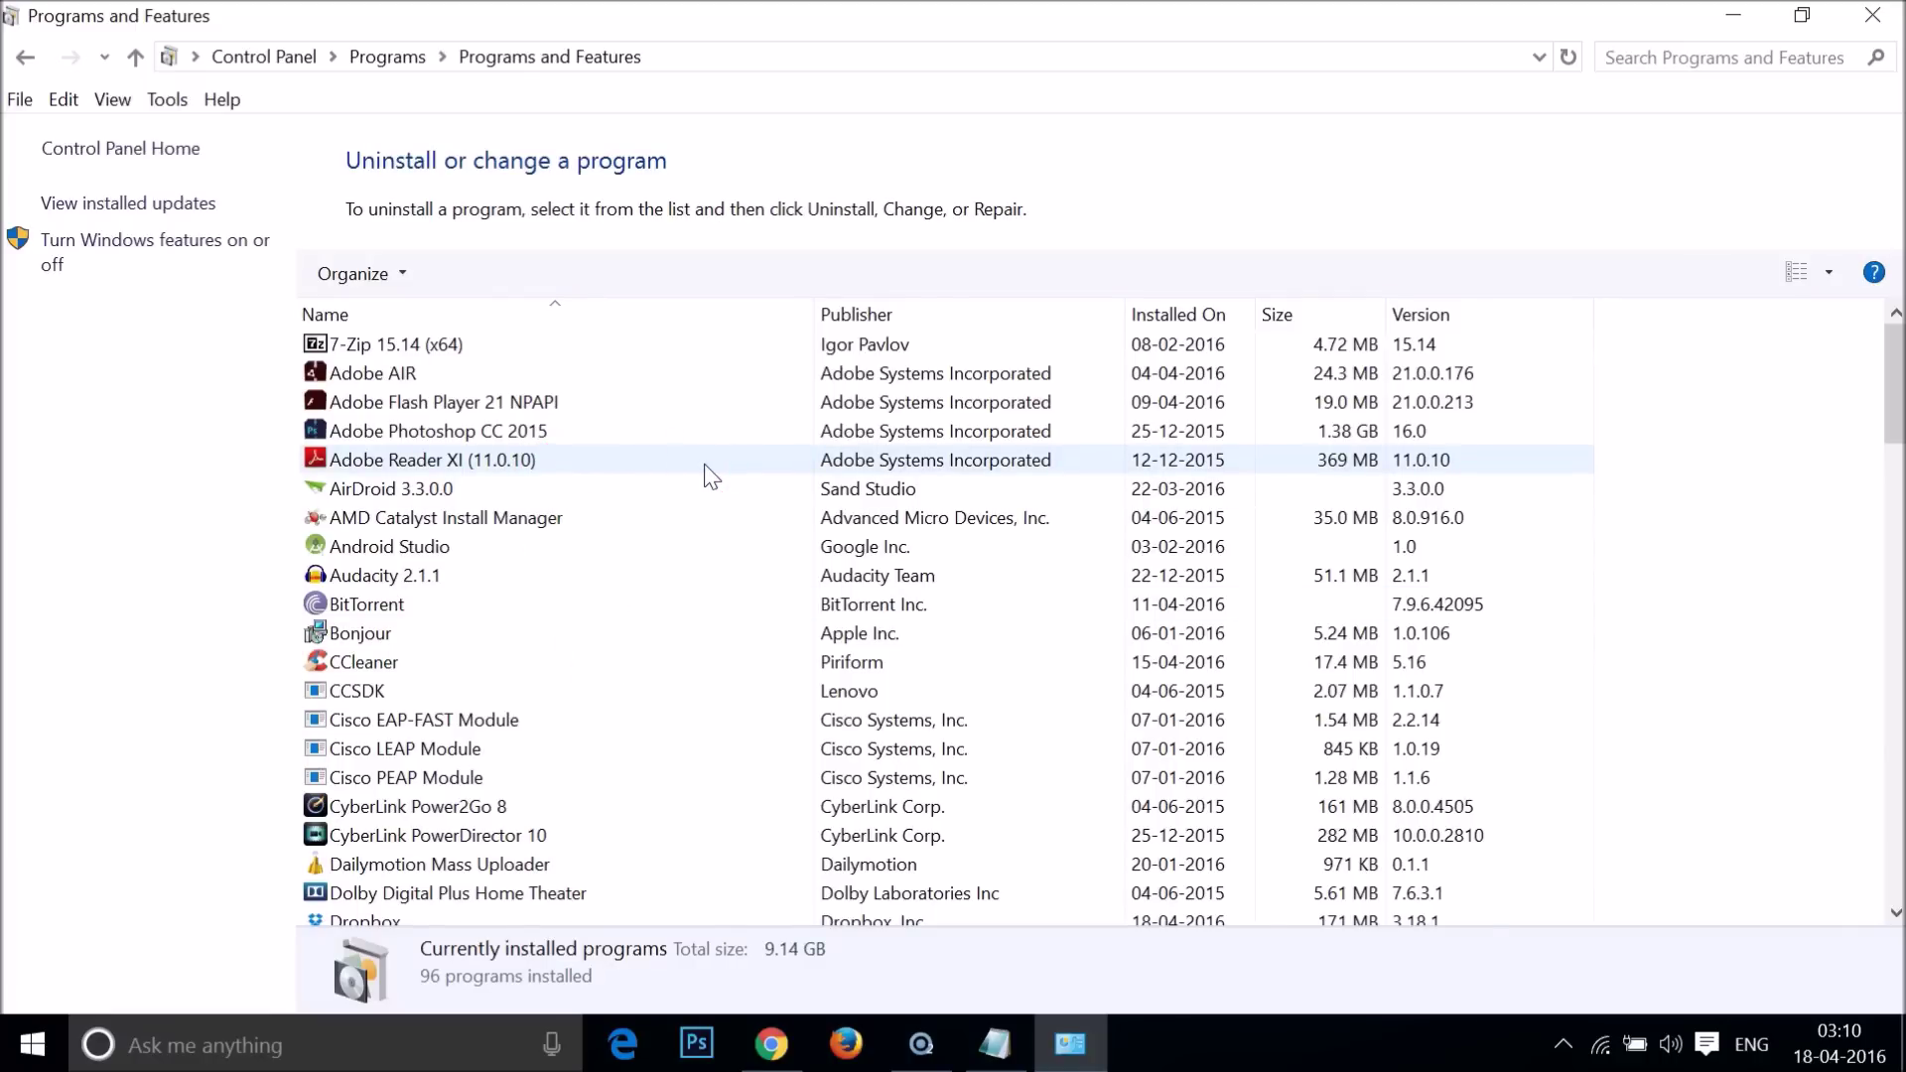
{"action": "scroll", "coordinate": [705, 465], "scroll_direction": "down", "scroll_amount": 4}
{"action": "scroll", "coordinate": [705, 464], "scroll_direction": "up", "scroll_amount": 2}
{"action": "scroll", "coordinate": [712, 477], "scroll_direction": "up", "scroll_amount": 1}
{"action": "scroll", "coordinate": [712, 477], "scroll_direction": "down", "scroll_amount": 2}
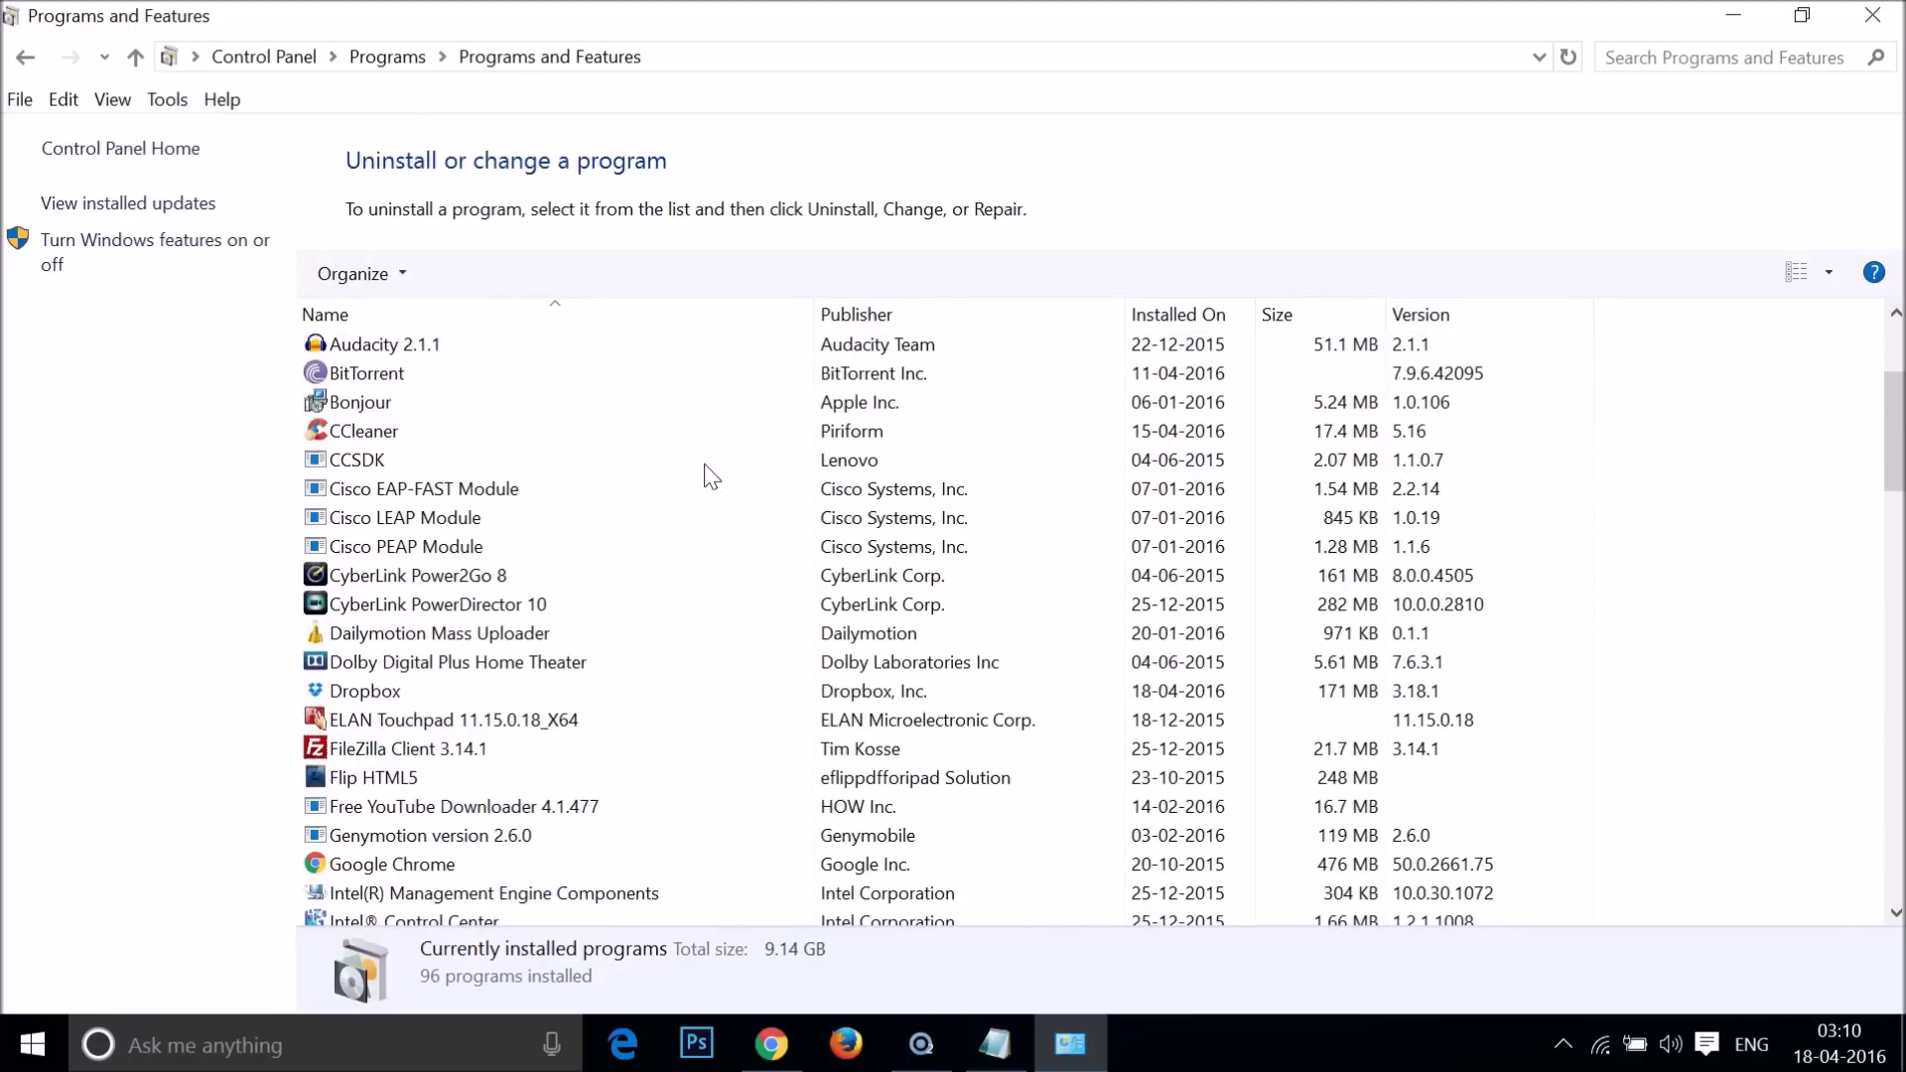
{"action": "left_click", "coordinate": [421, 695]}
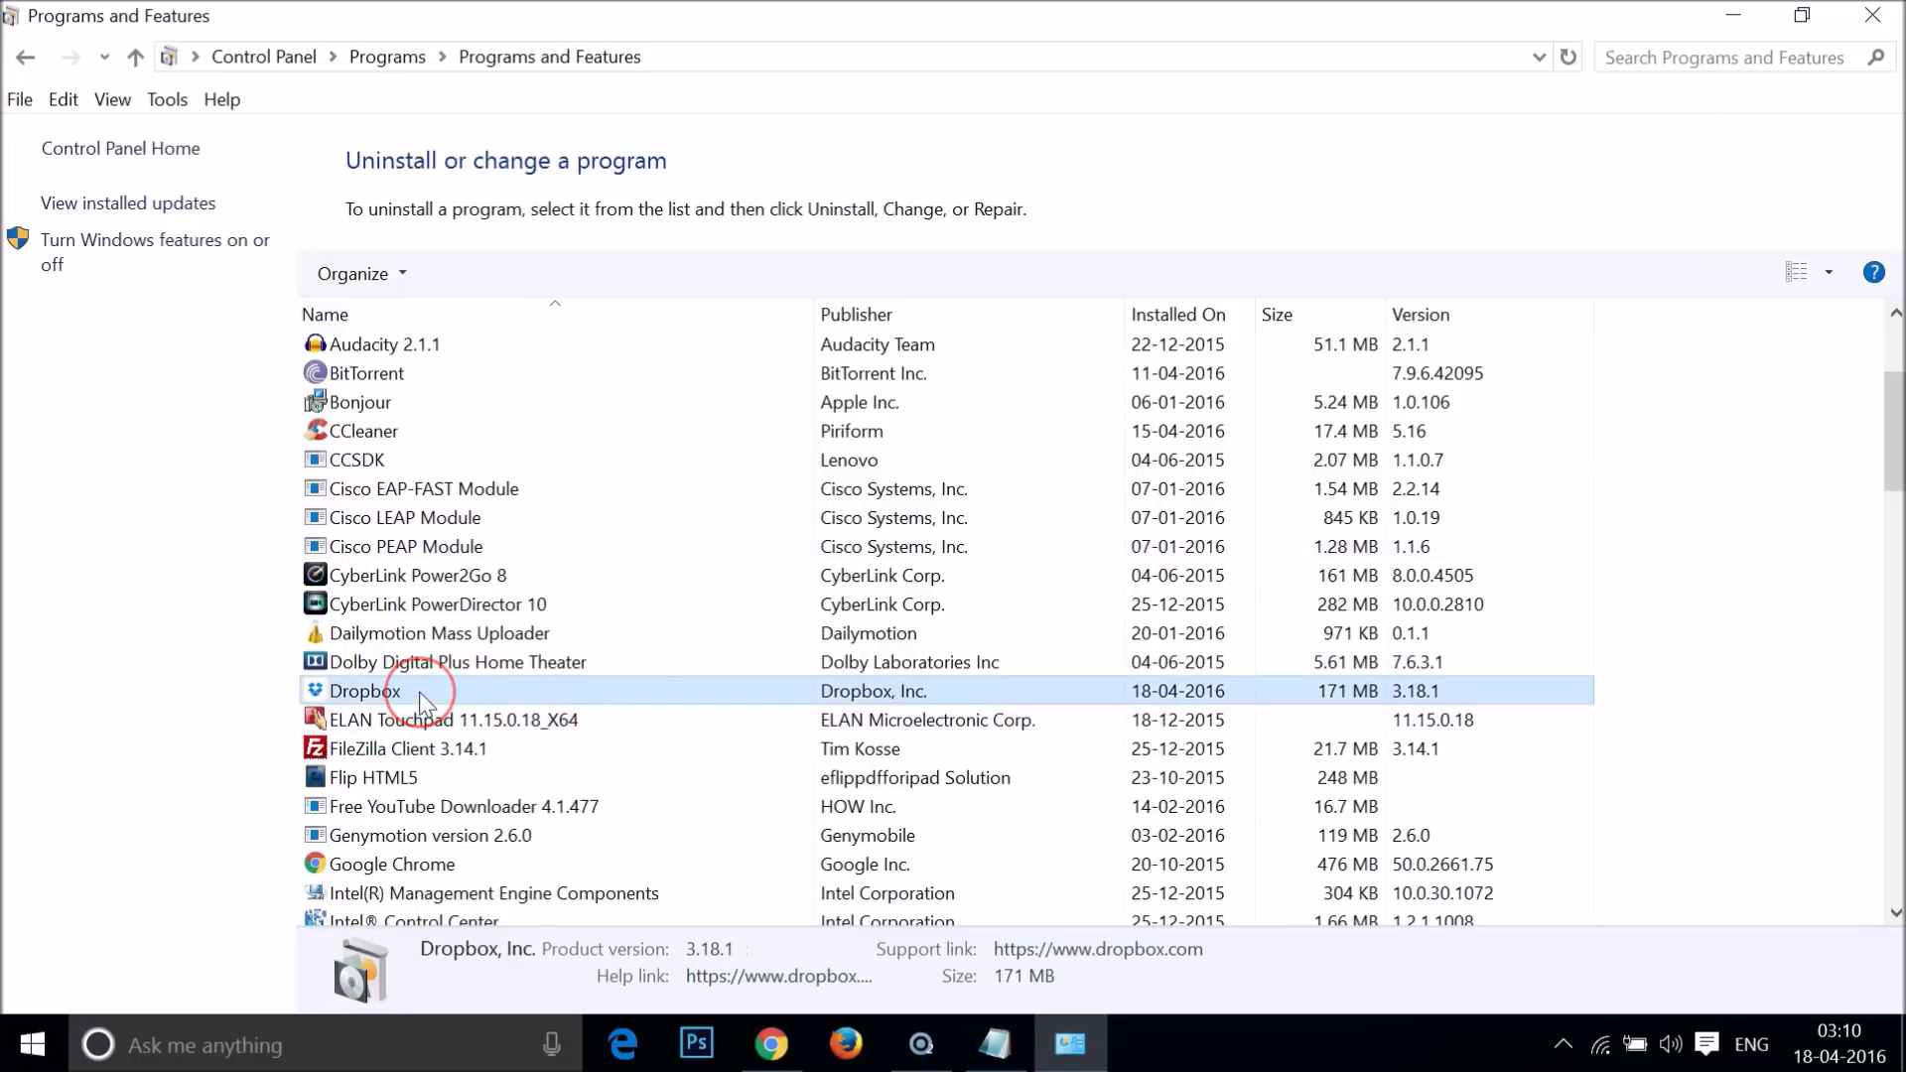
{"action": "right_click", "coordinate": [474, 703]}
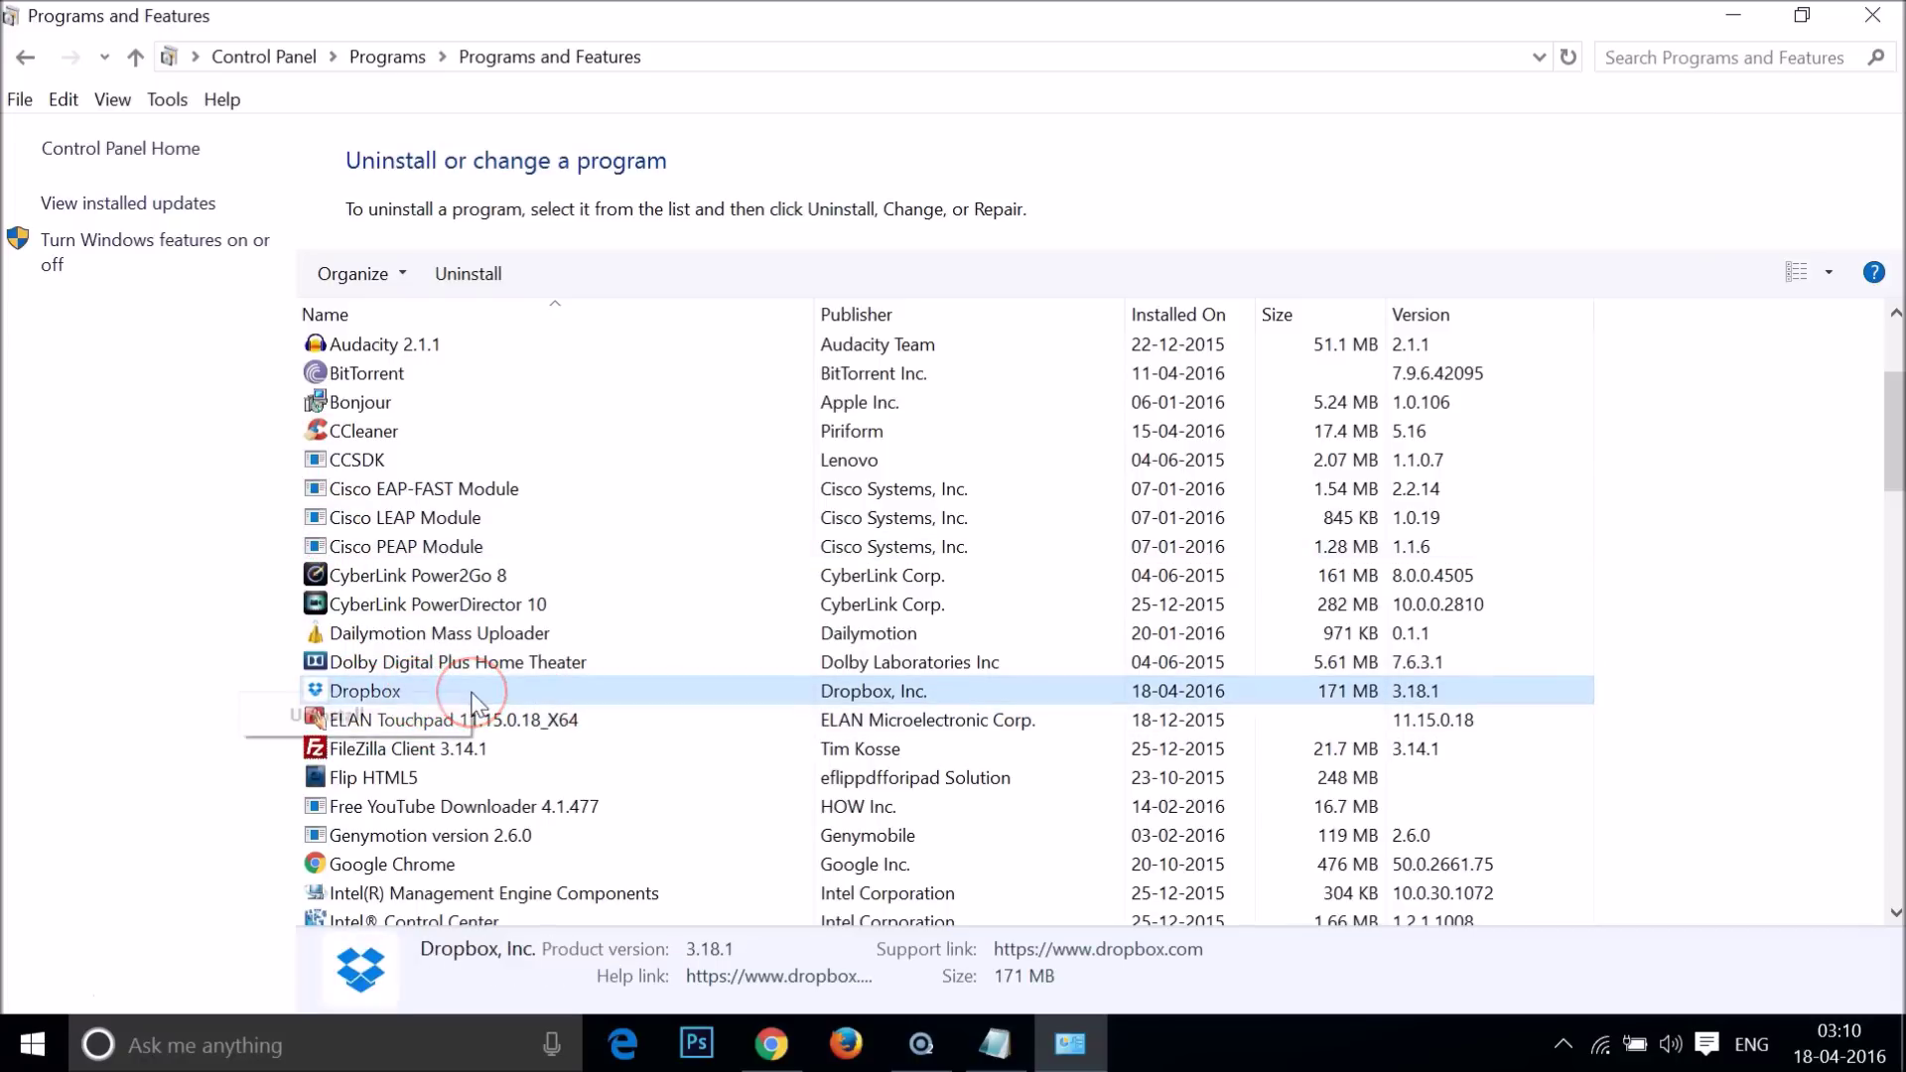
{"action": "left_click", "coordinate": [385, 715]}
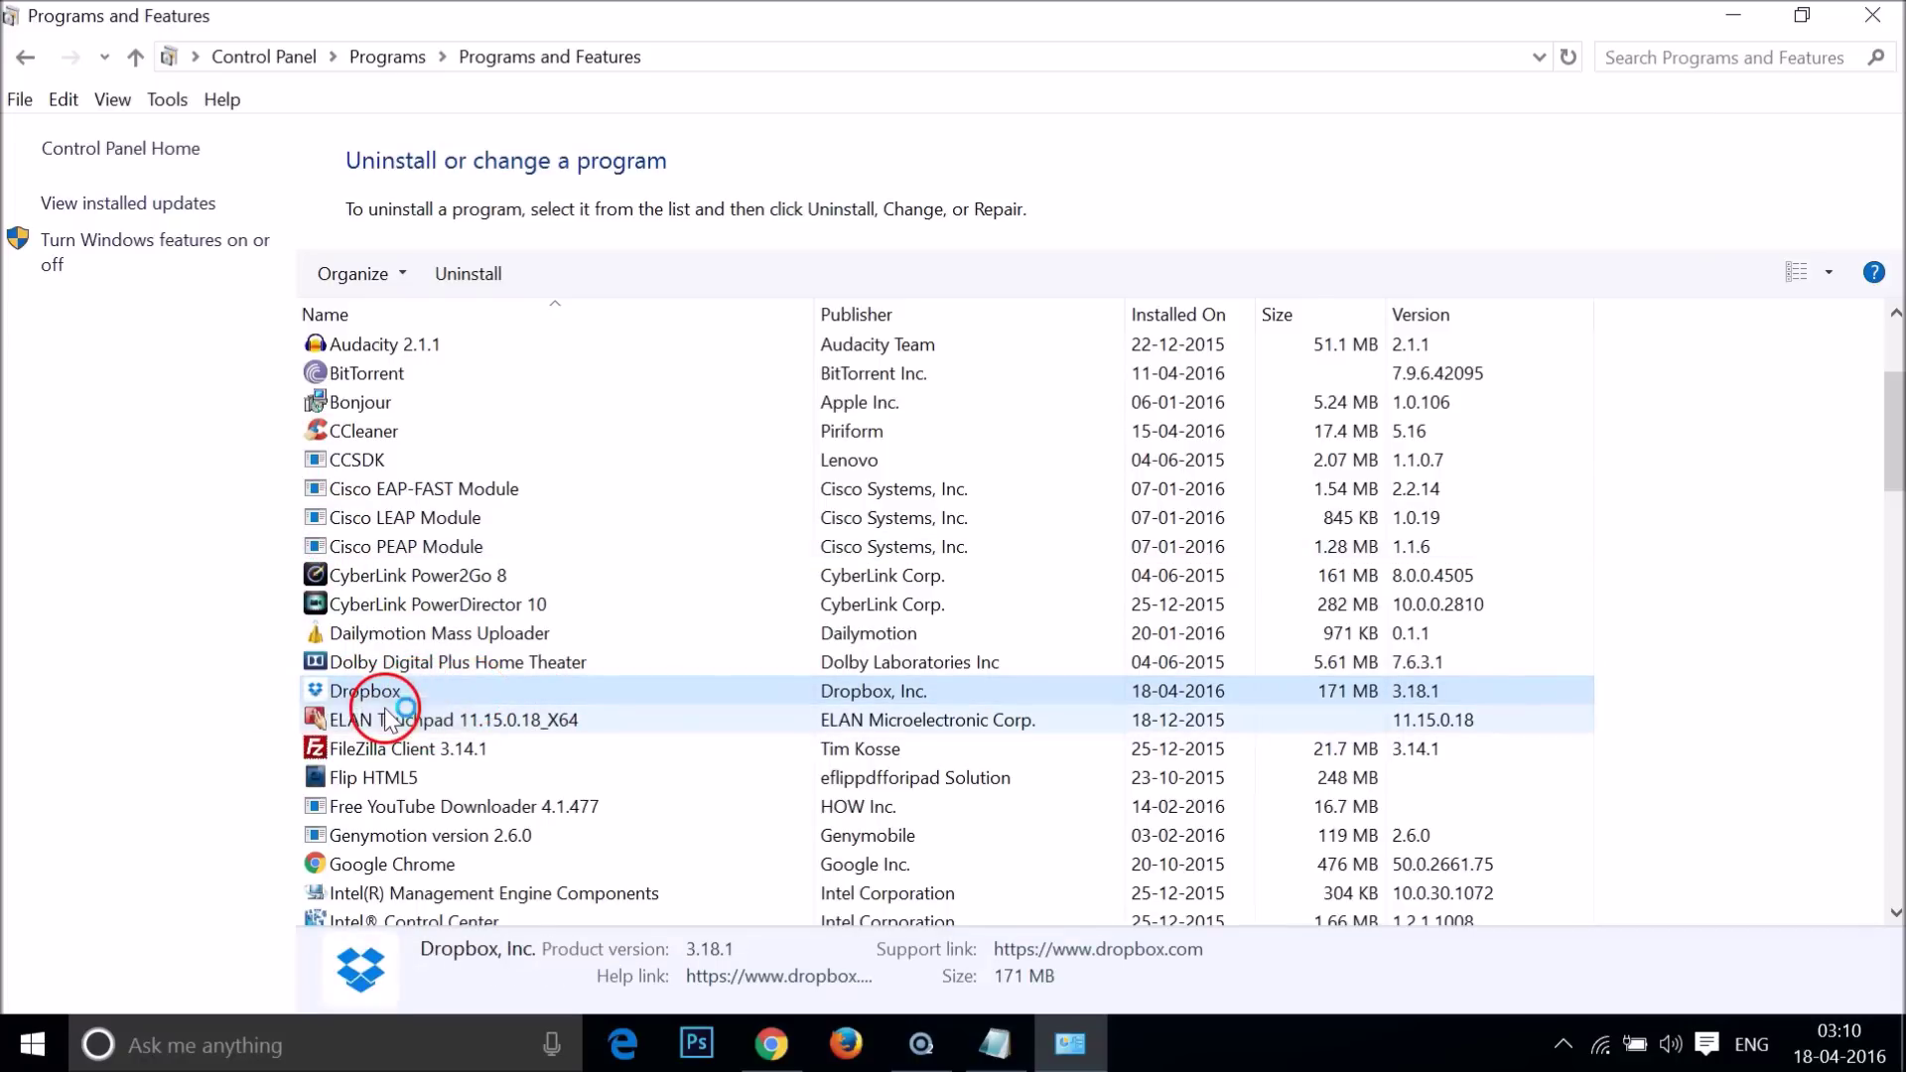
{"action": "left_click", "coordinate": [1109, 760]}
{"action": "left_click", "coordinate": [683, 313]}
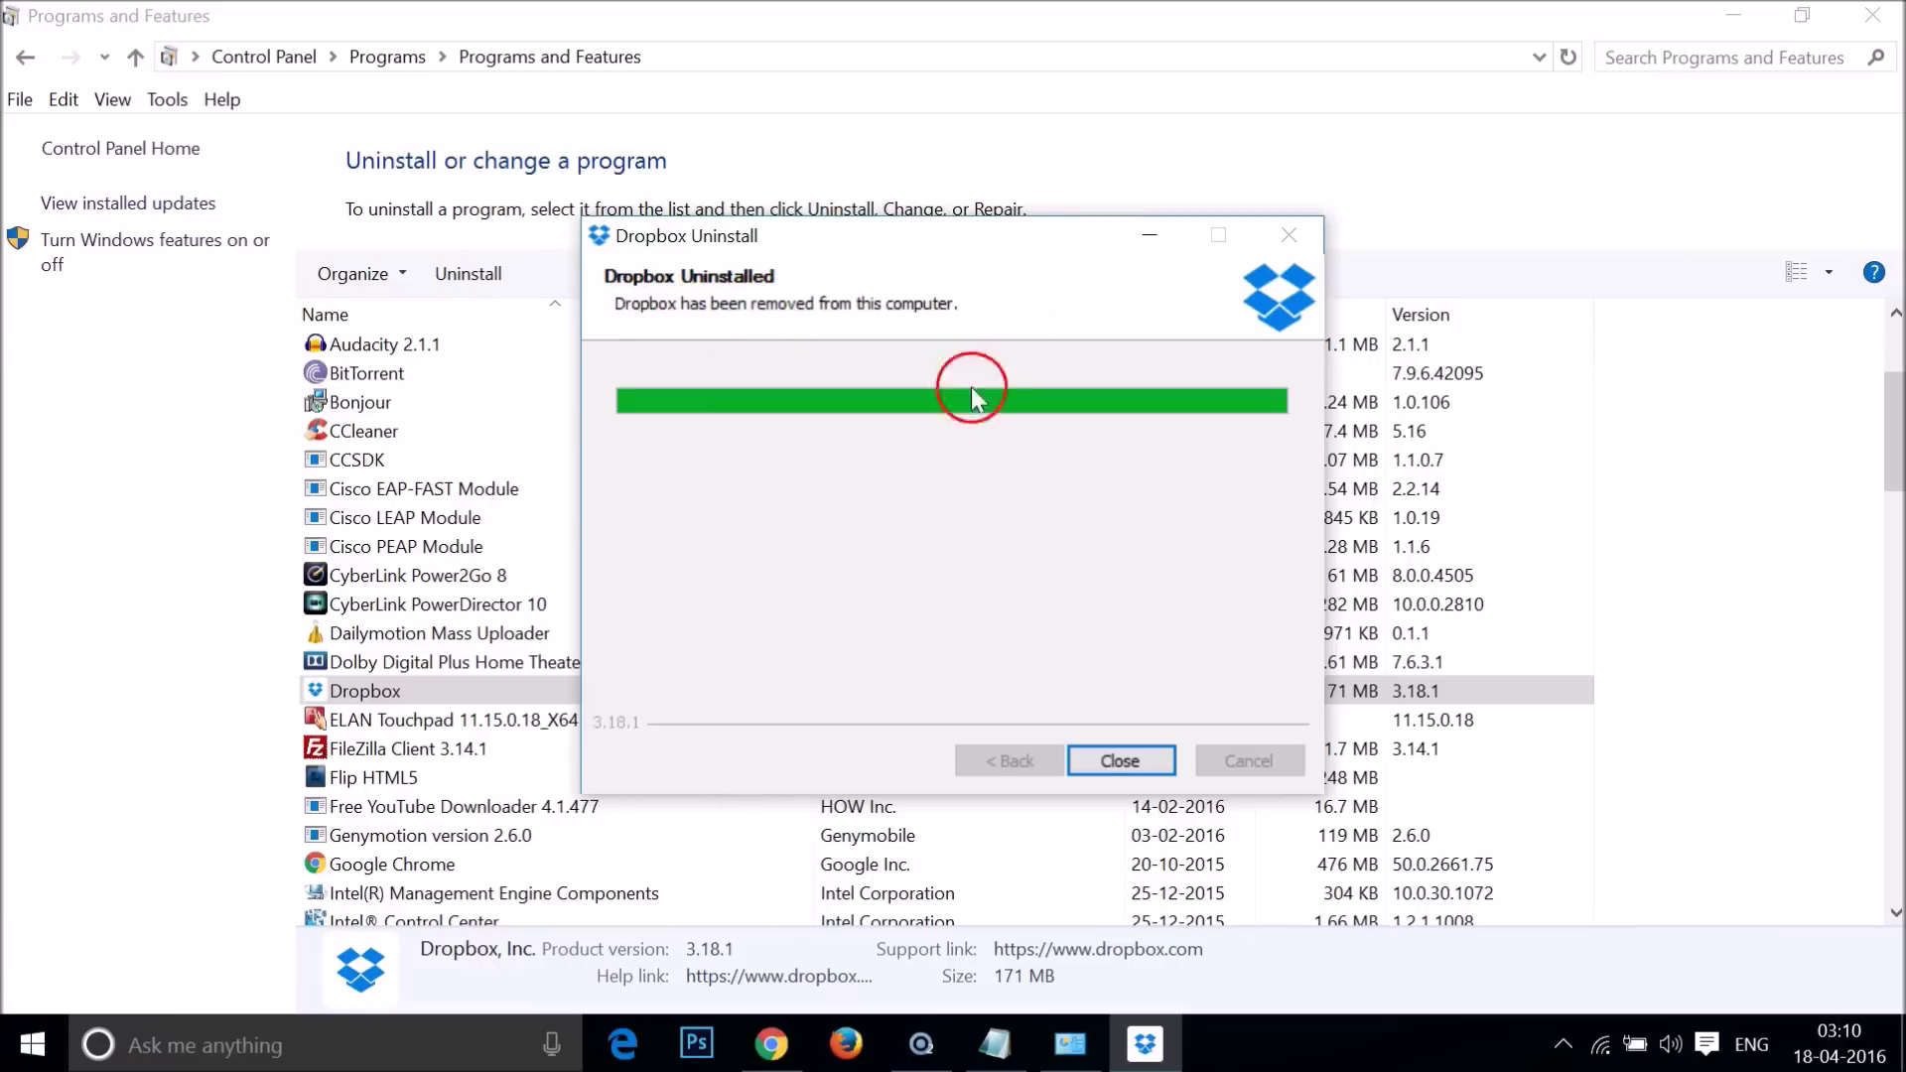
{"action": "left_click", "coordinate": [1121, 760]}
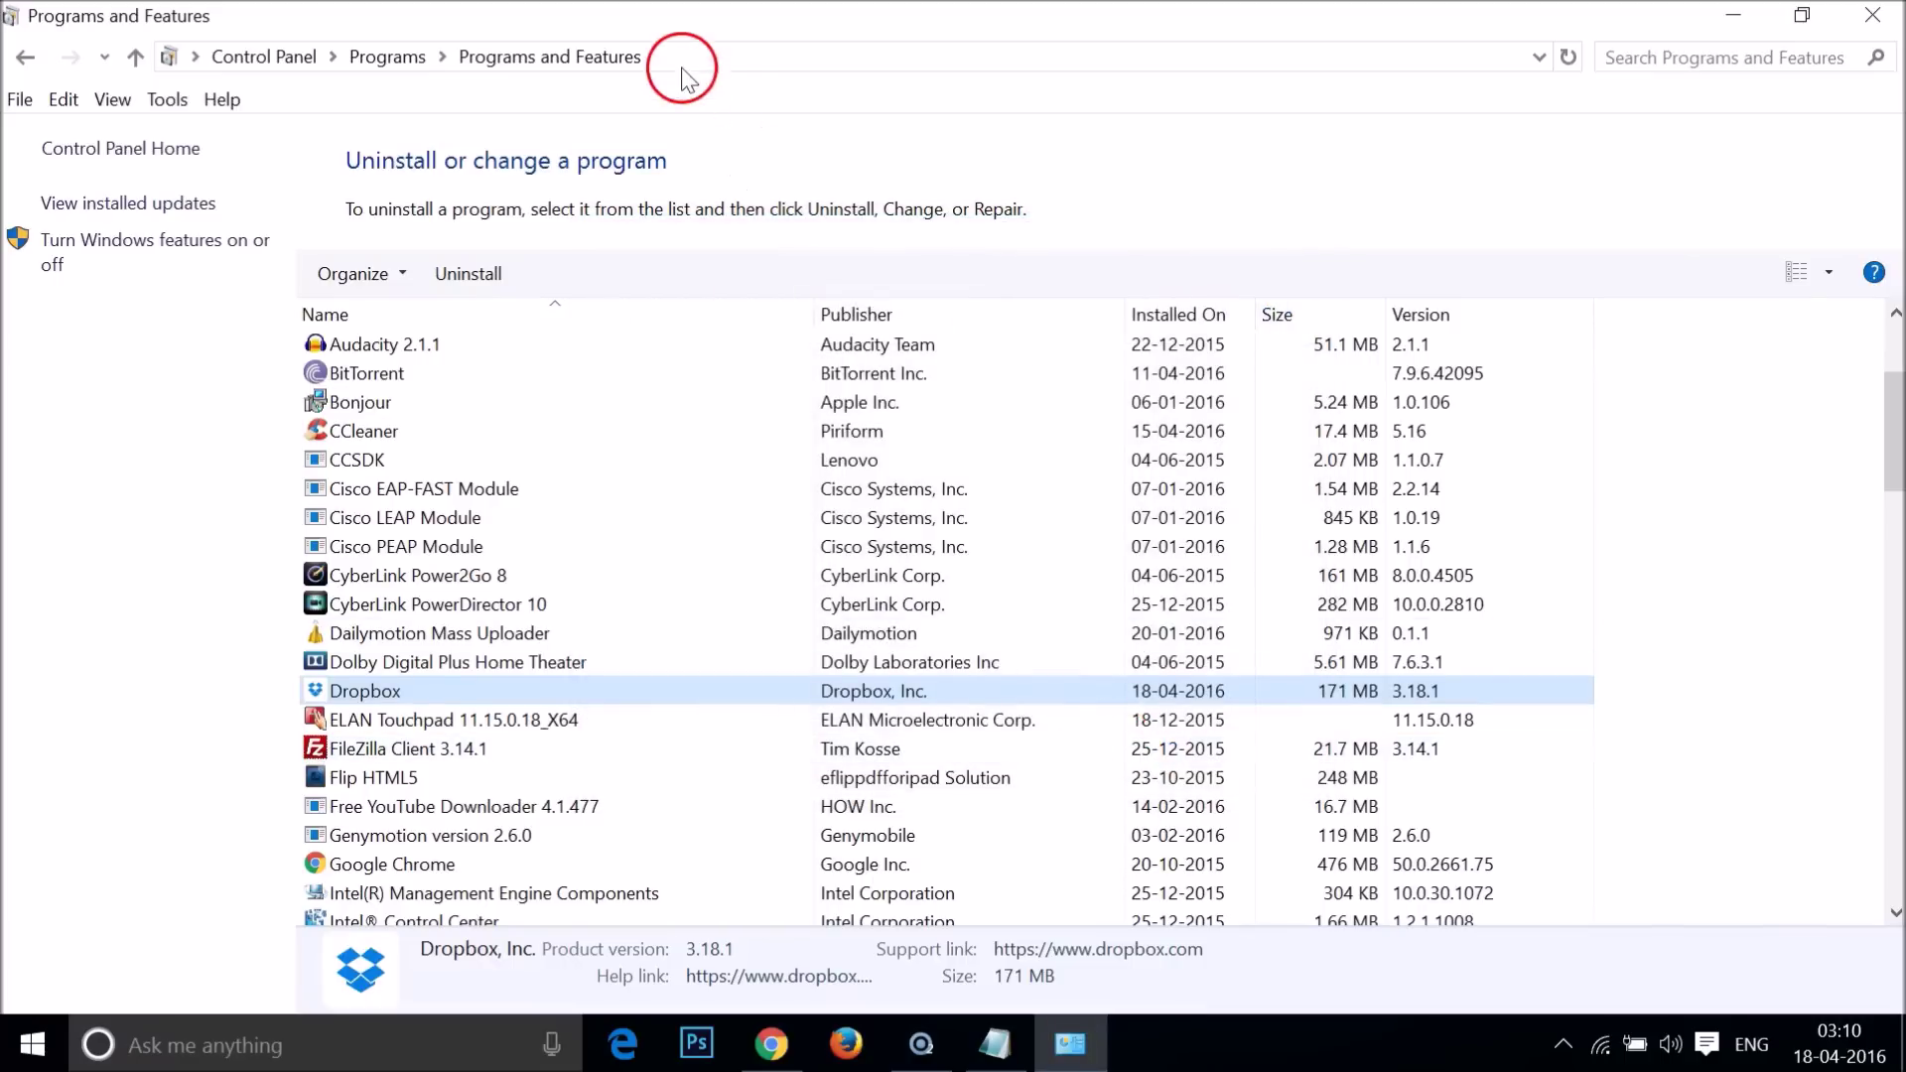
Close the Programs and Features window and bring the Notepad fix notes back
{"action": "left_click", "coordinate": [1872, 15]}
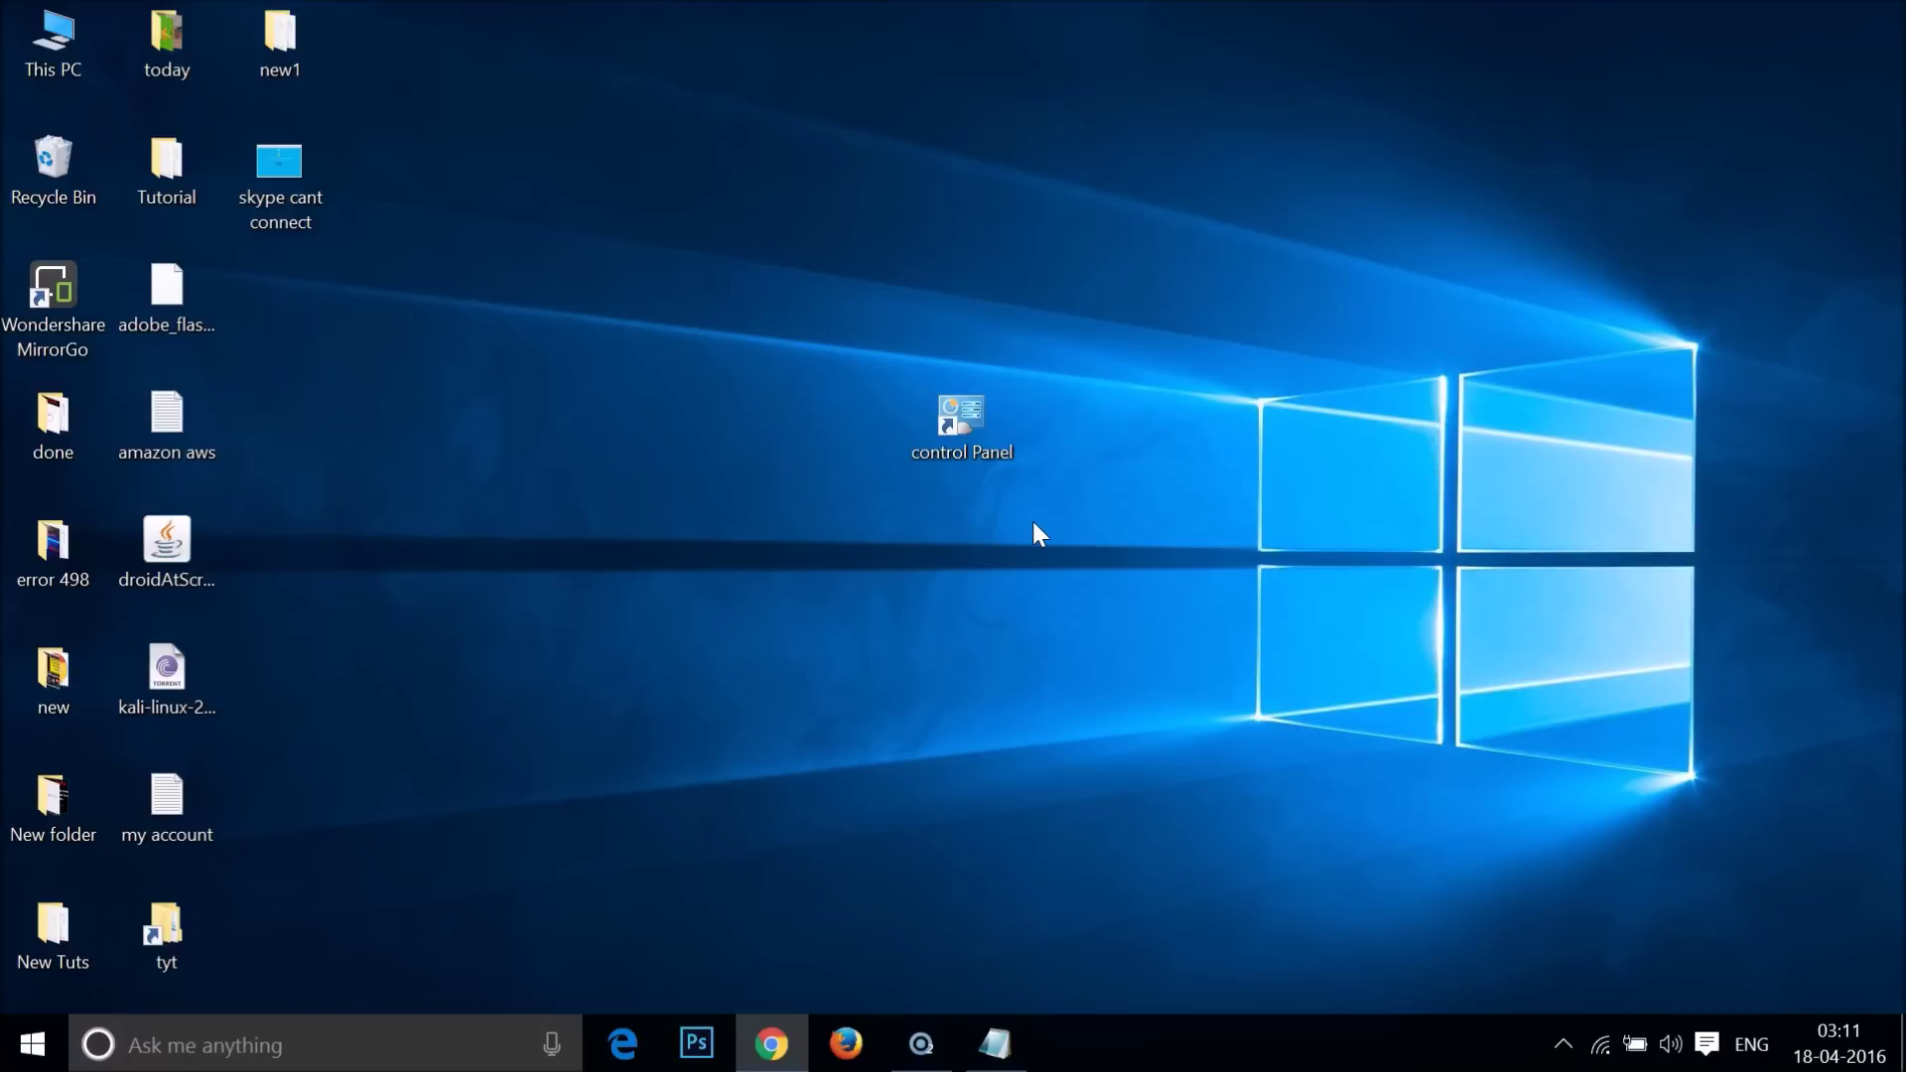
{"action": "left_click", "coordinate": [999, 1045]}
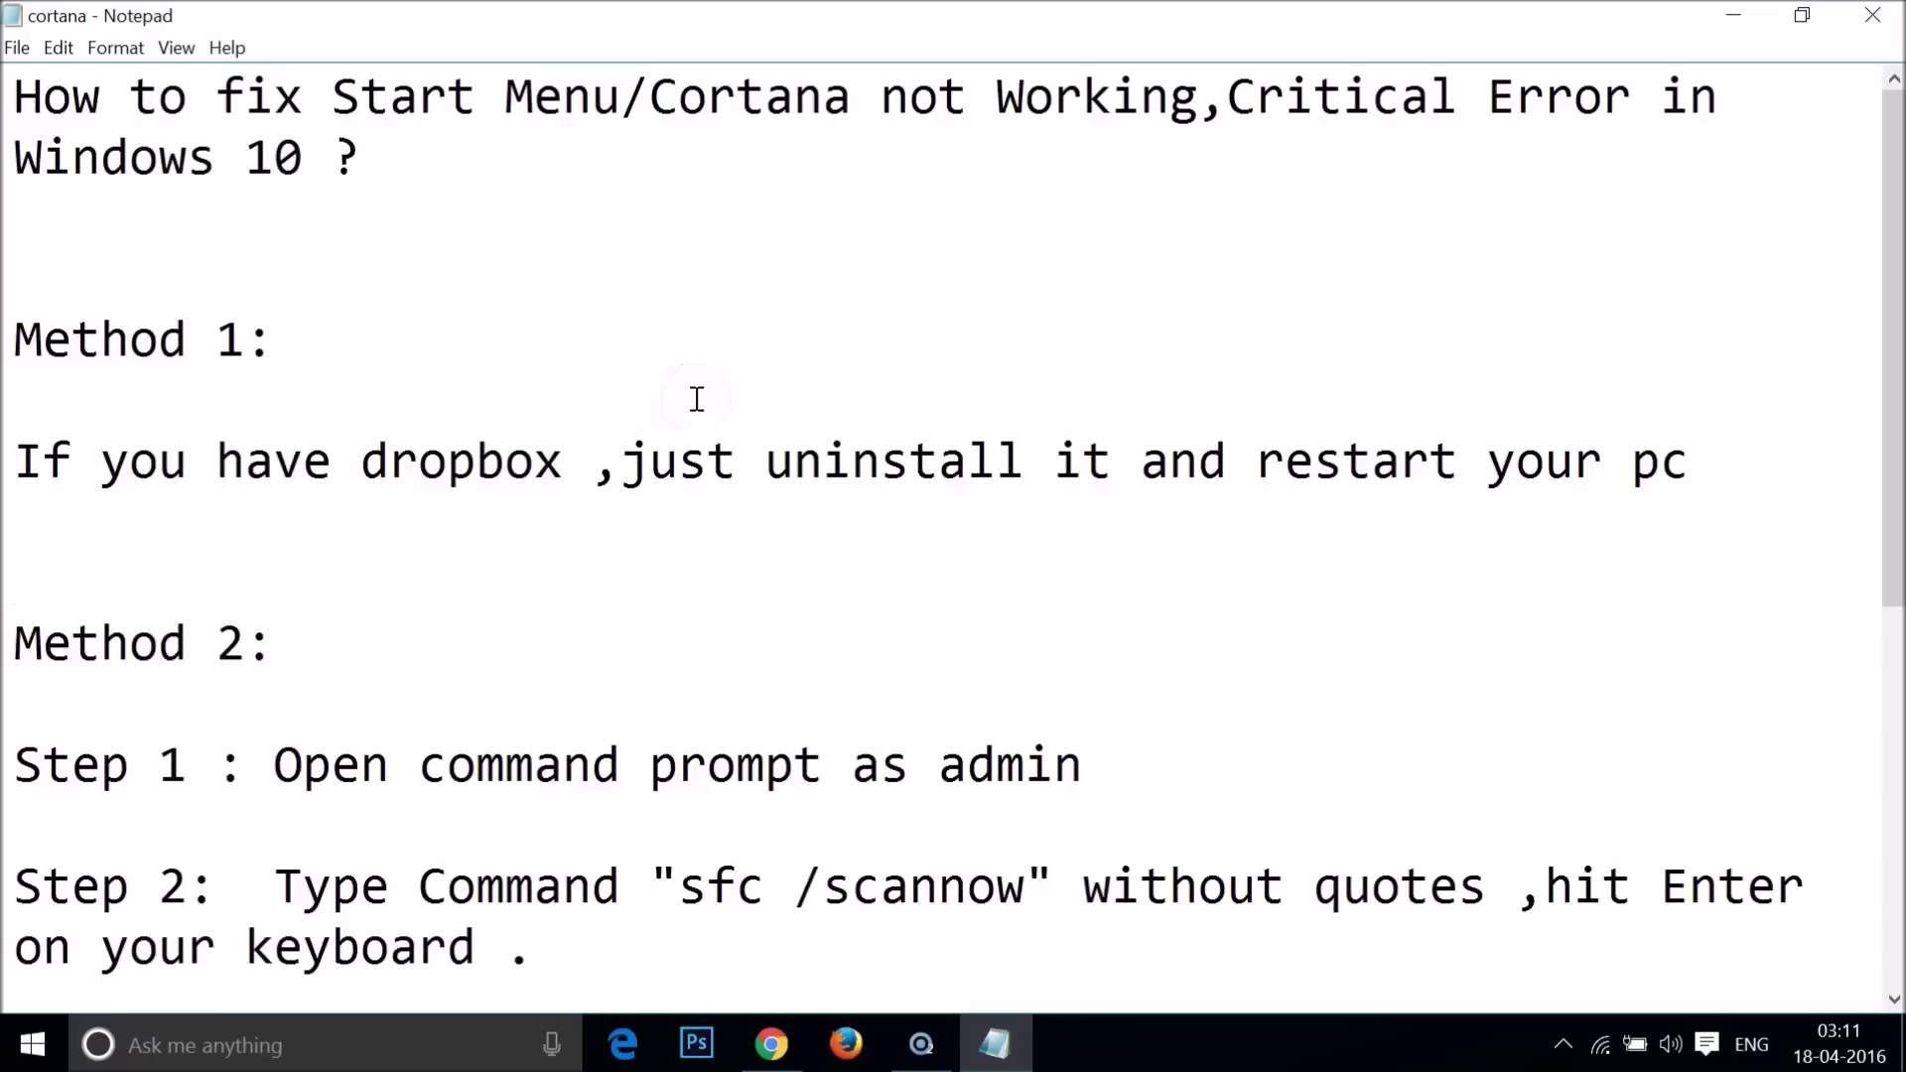
{"action": "scroll", "coordinate": [525, 530], "scroll_direction": "down", "scroll_amount": 2}
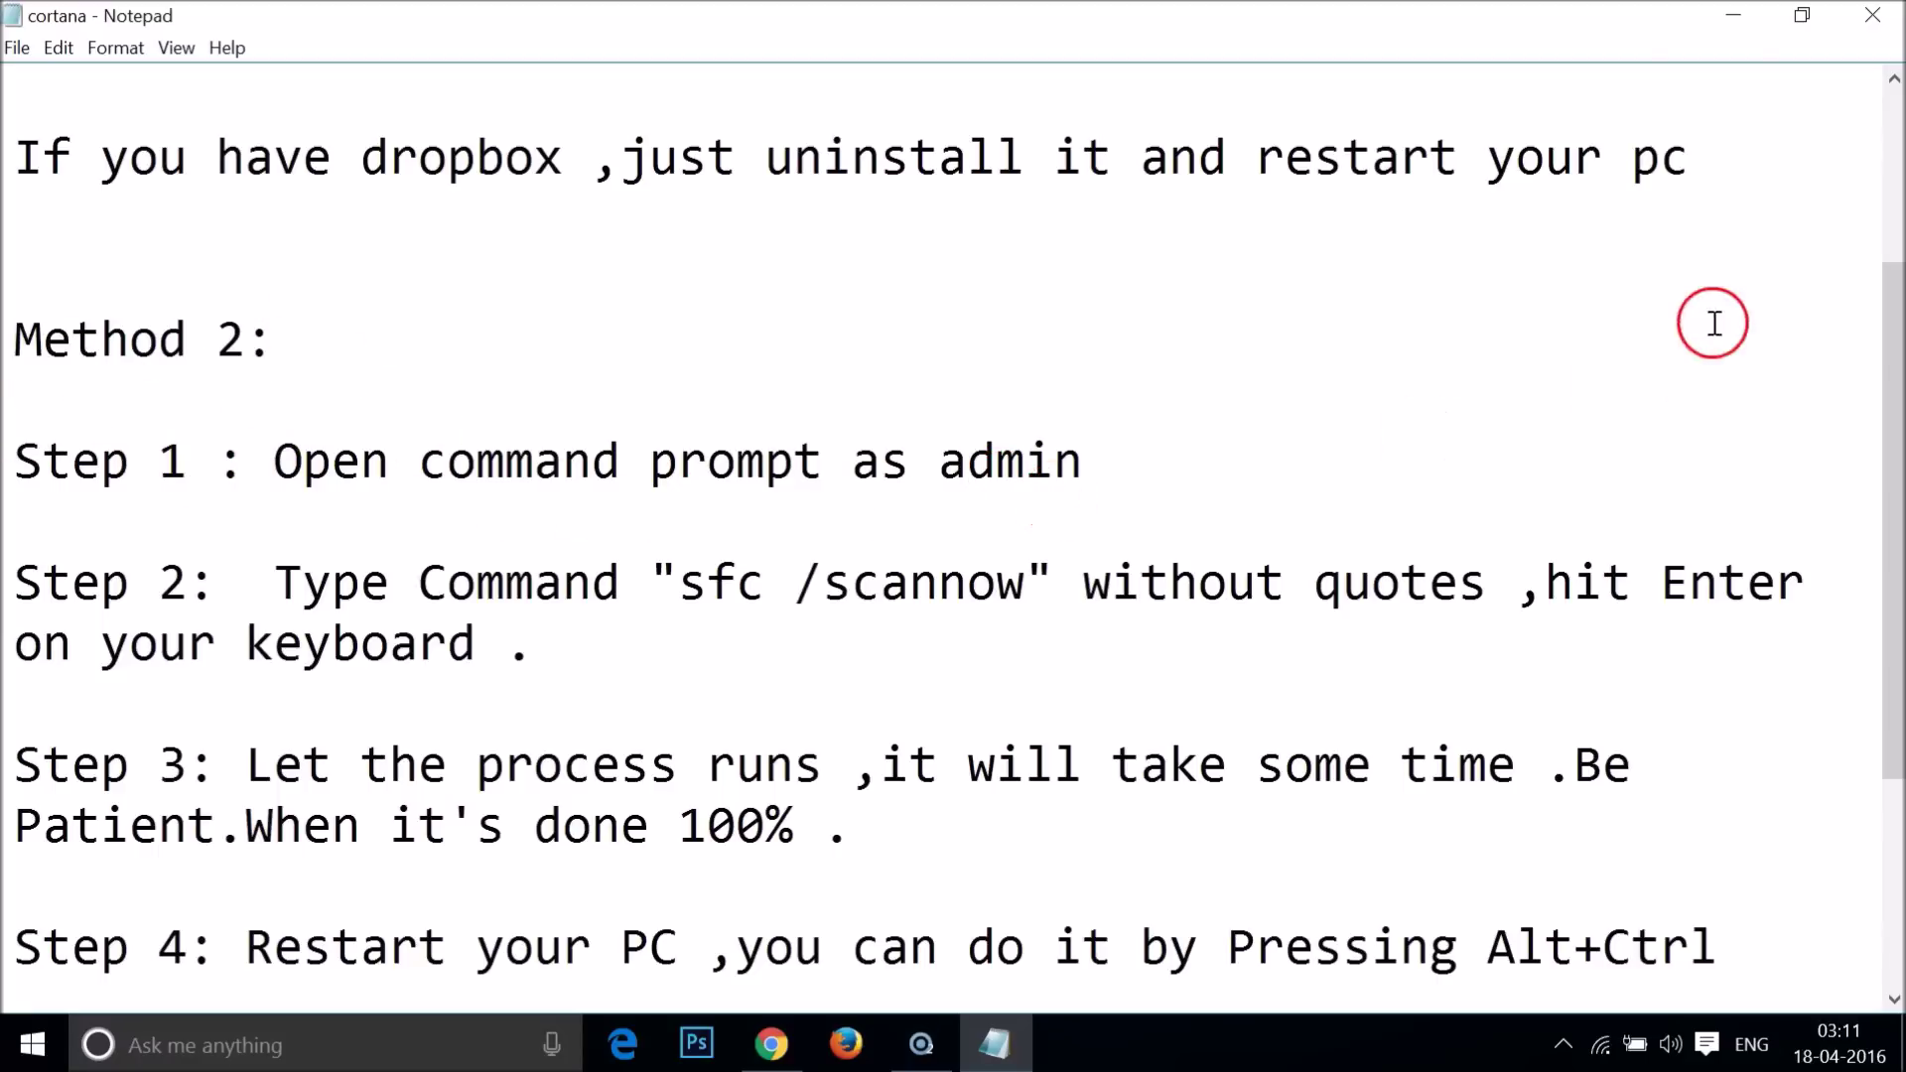
{"action": "left_click", "coordinate": [1737, 21]}
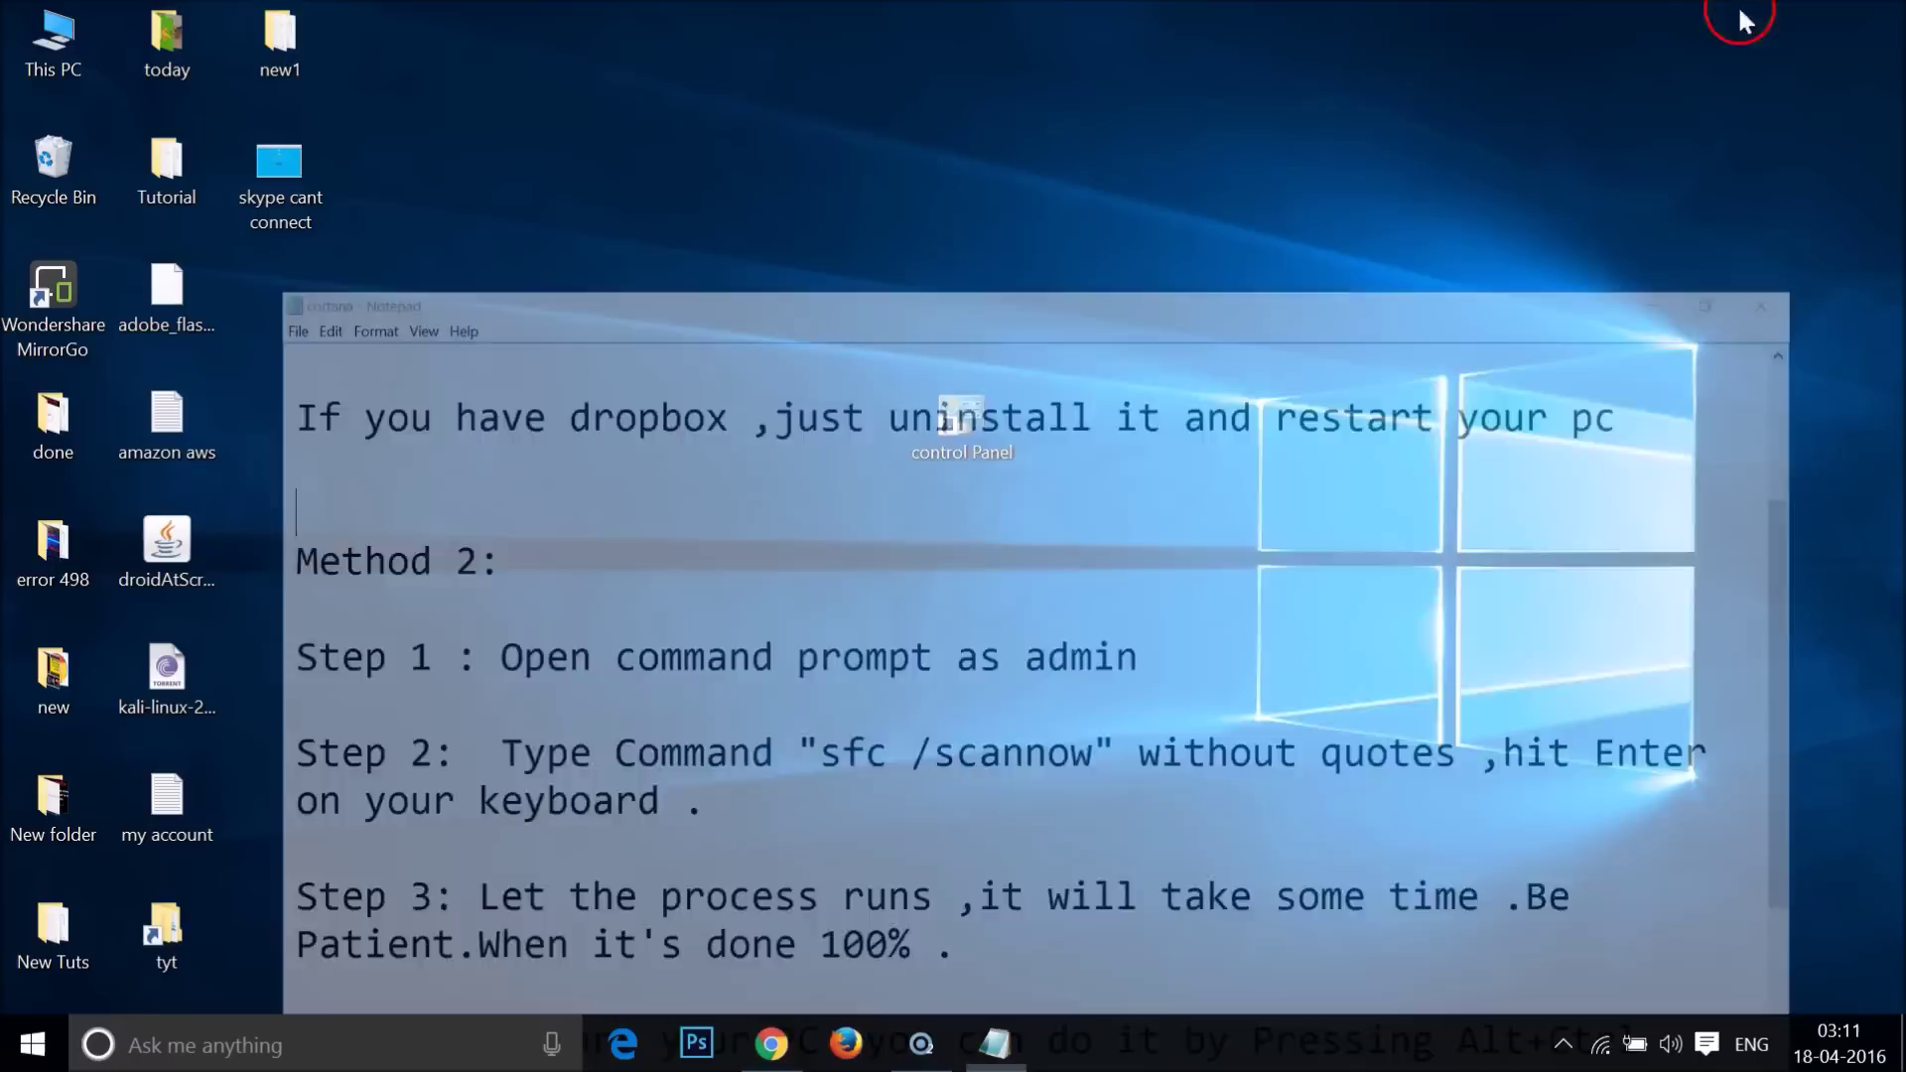
Move the control Panel shortcut beside adobe_flas..., then create a cmd.exe desktop shortcut named cmd
{"action": "left_click_drag", "start_coordinate": [993, 448], "coordinate": [324, 312]}
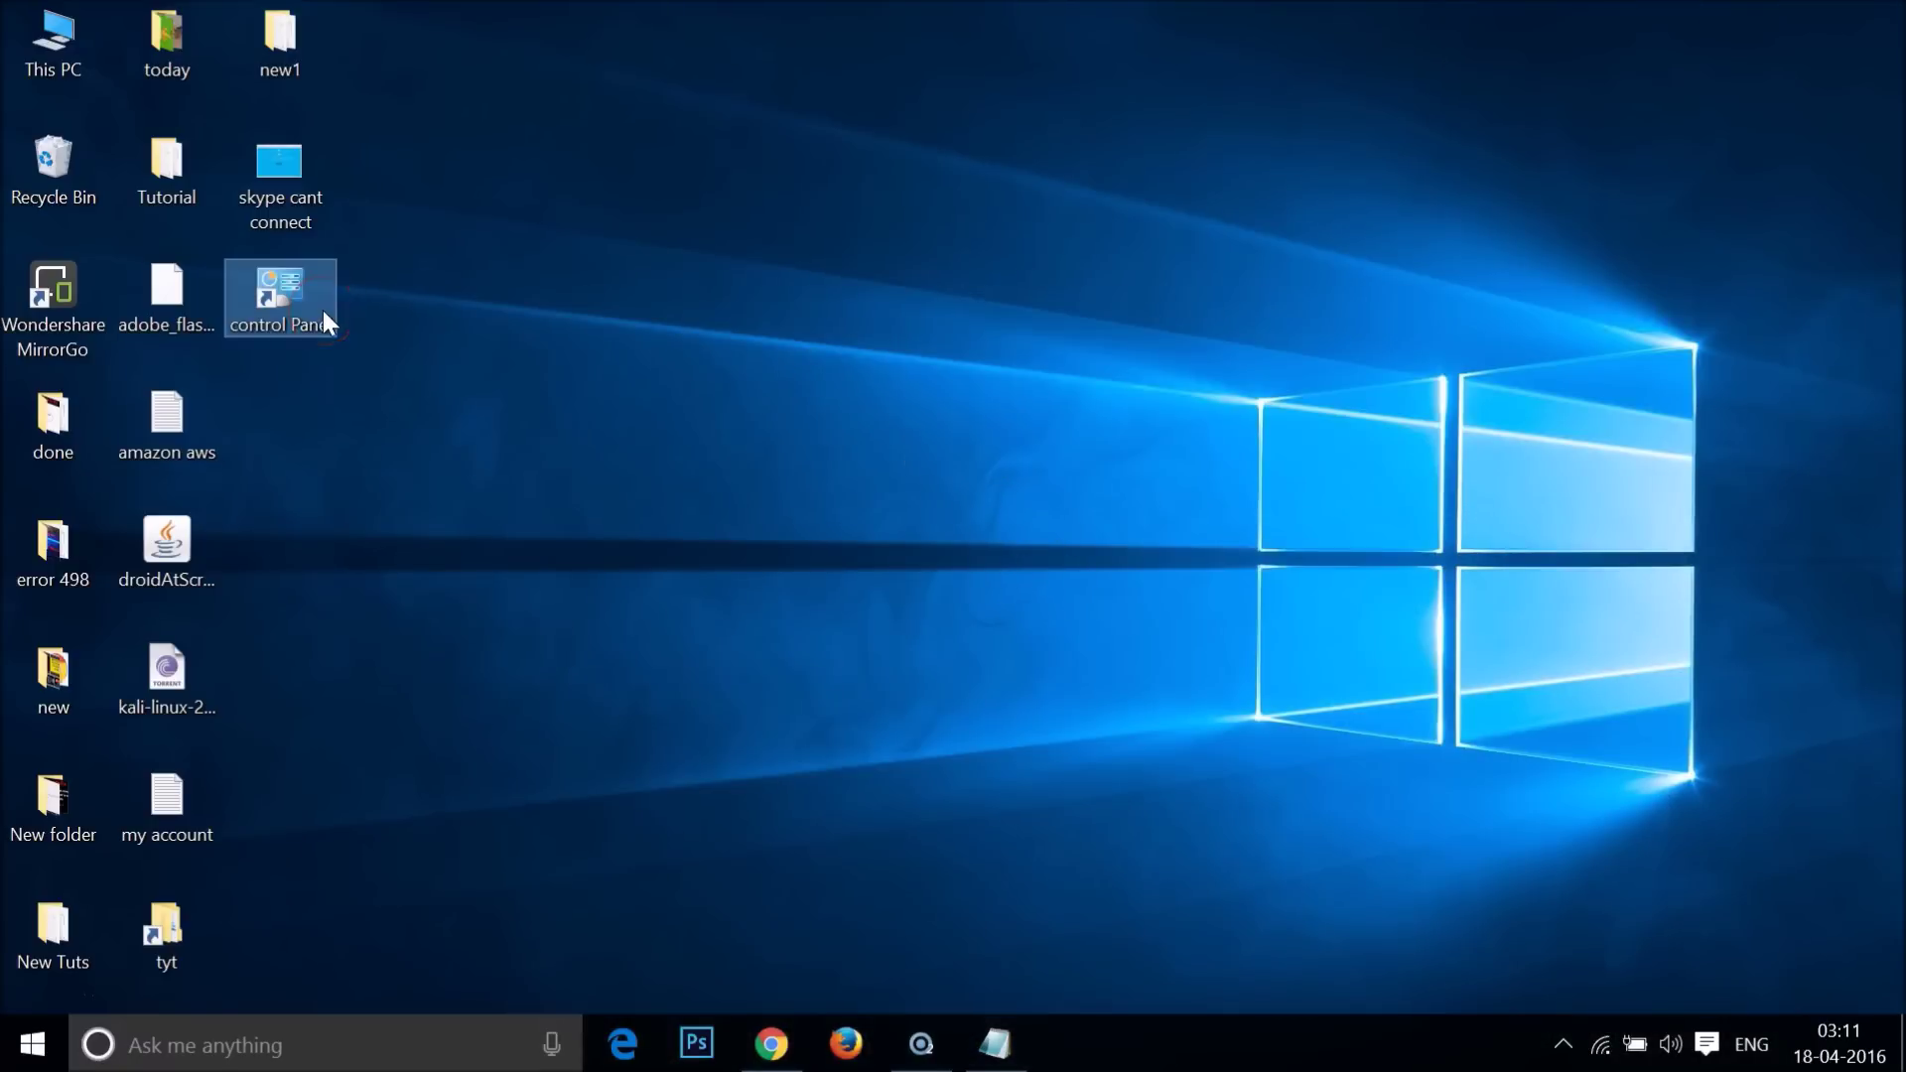
{"action": "left_click", "coordinate": [838, 393]}
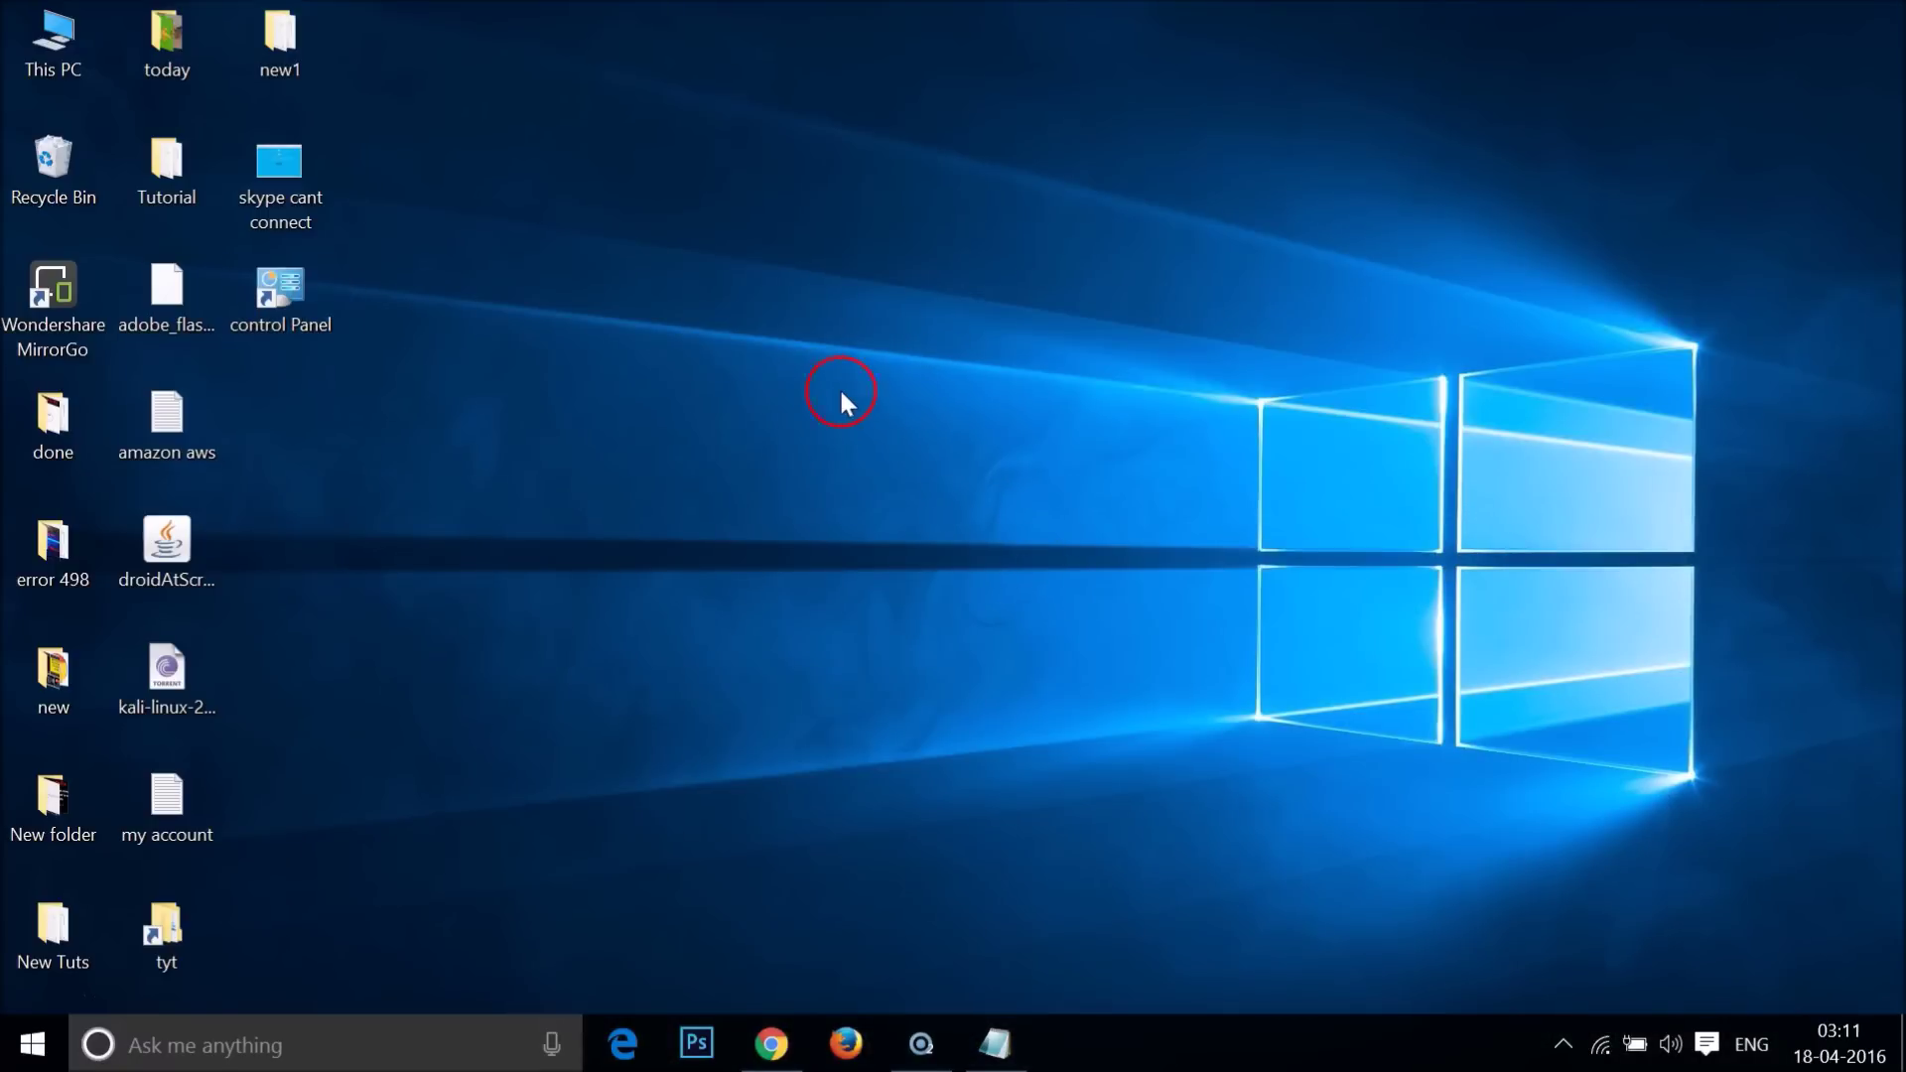
{"action": "right_click", "coordinate": [891, 365]}
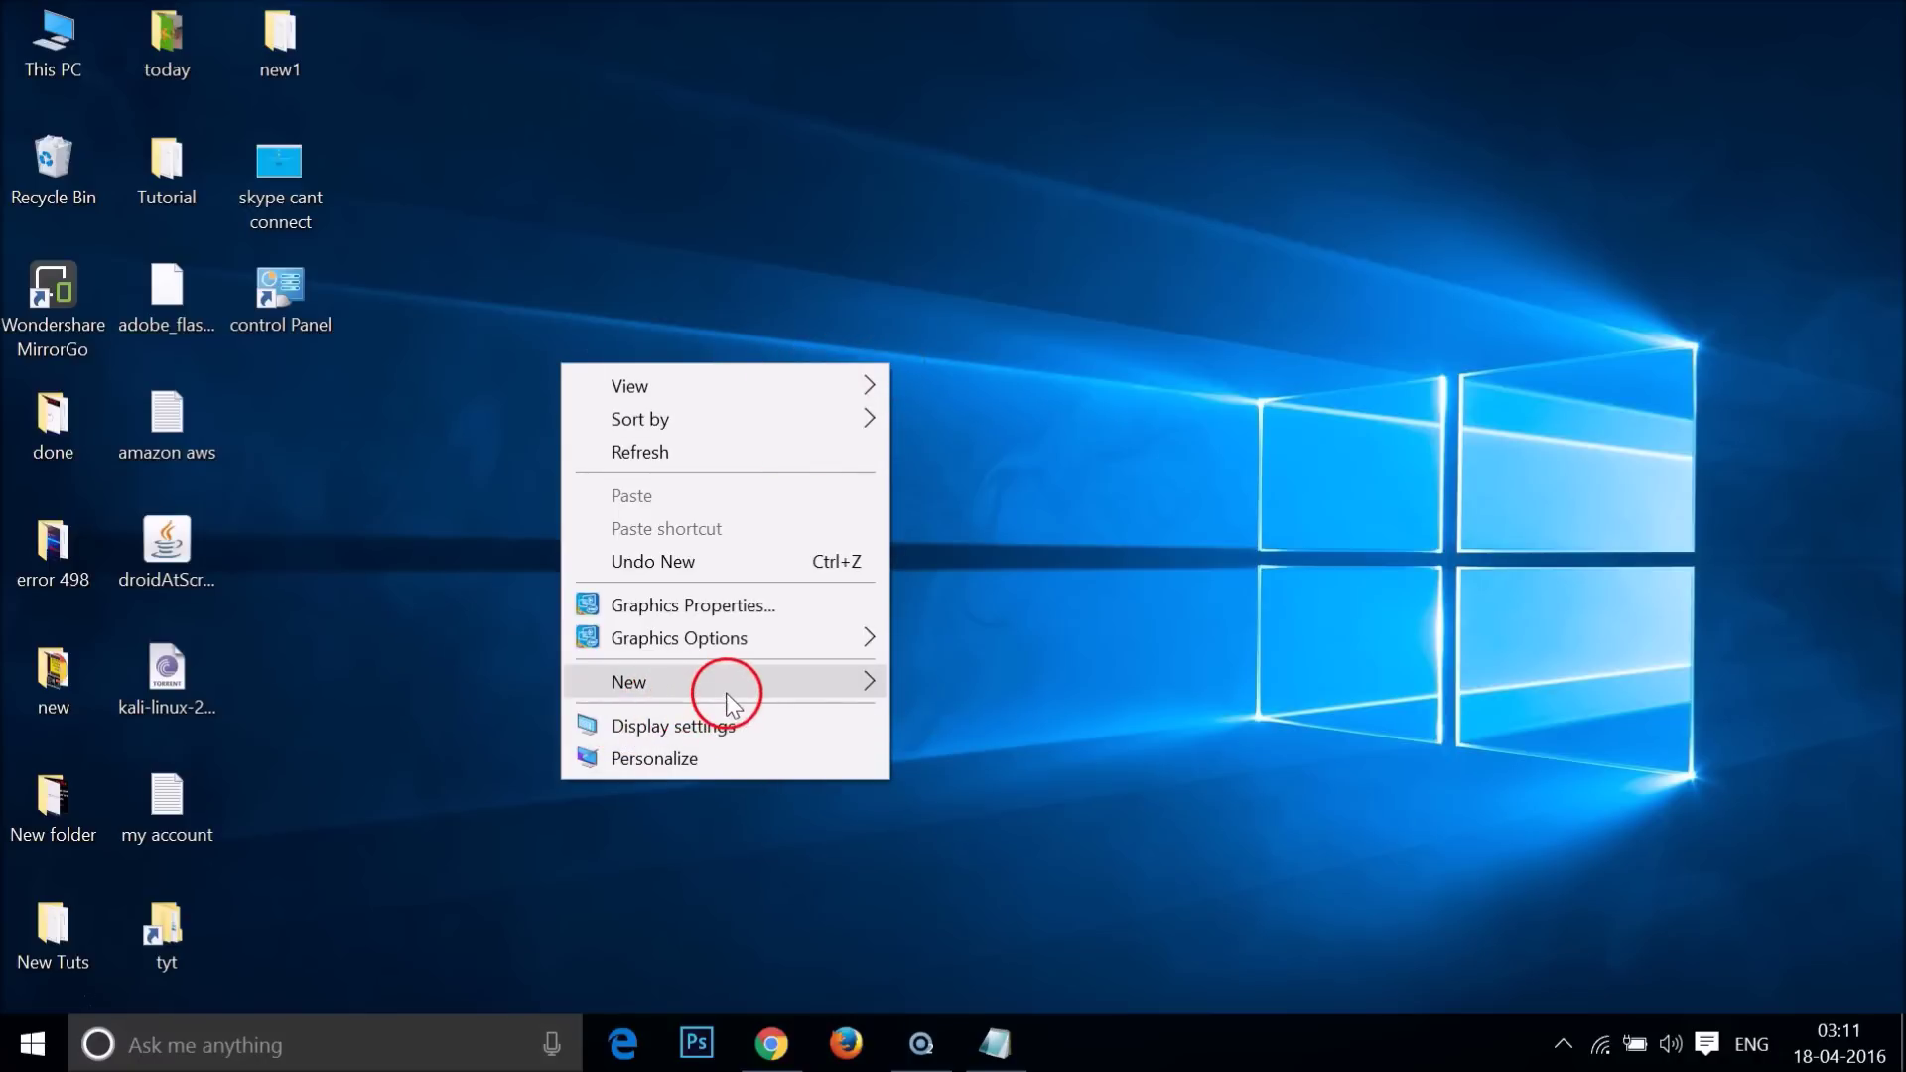
{"action": "mouse_move", "coordinate": [724, 693]}
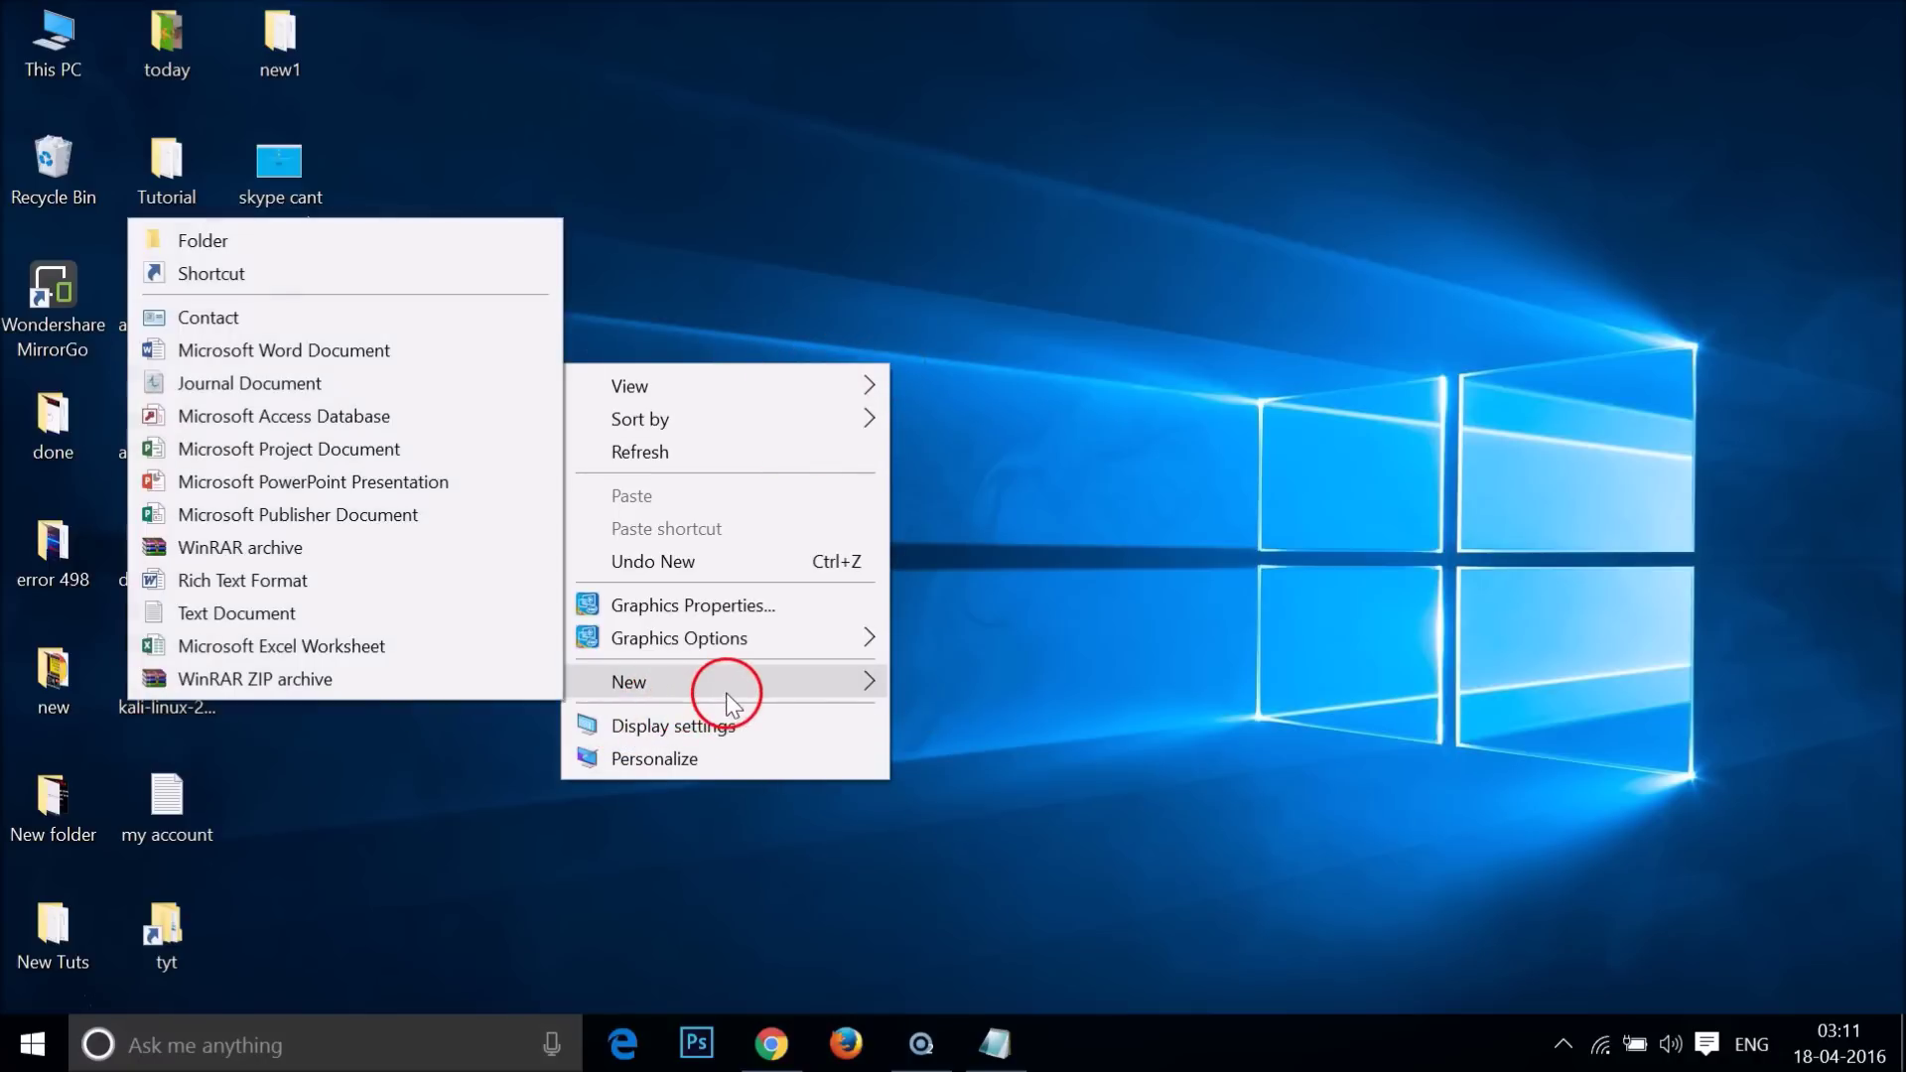
{"action": "left_click", "coordinate": [353, 264]}
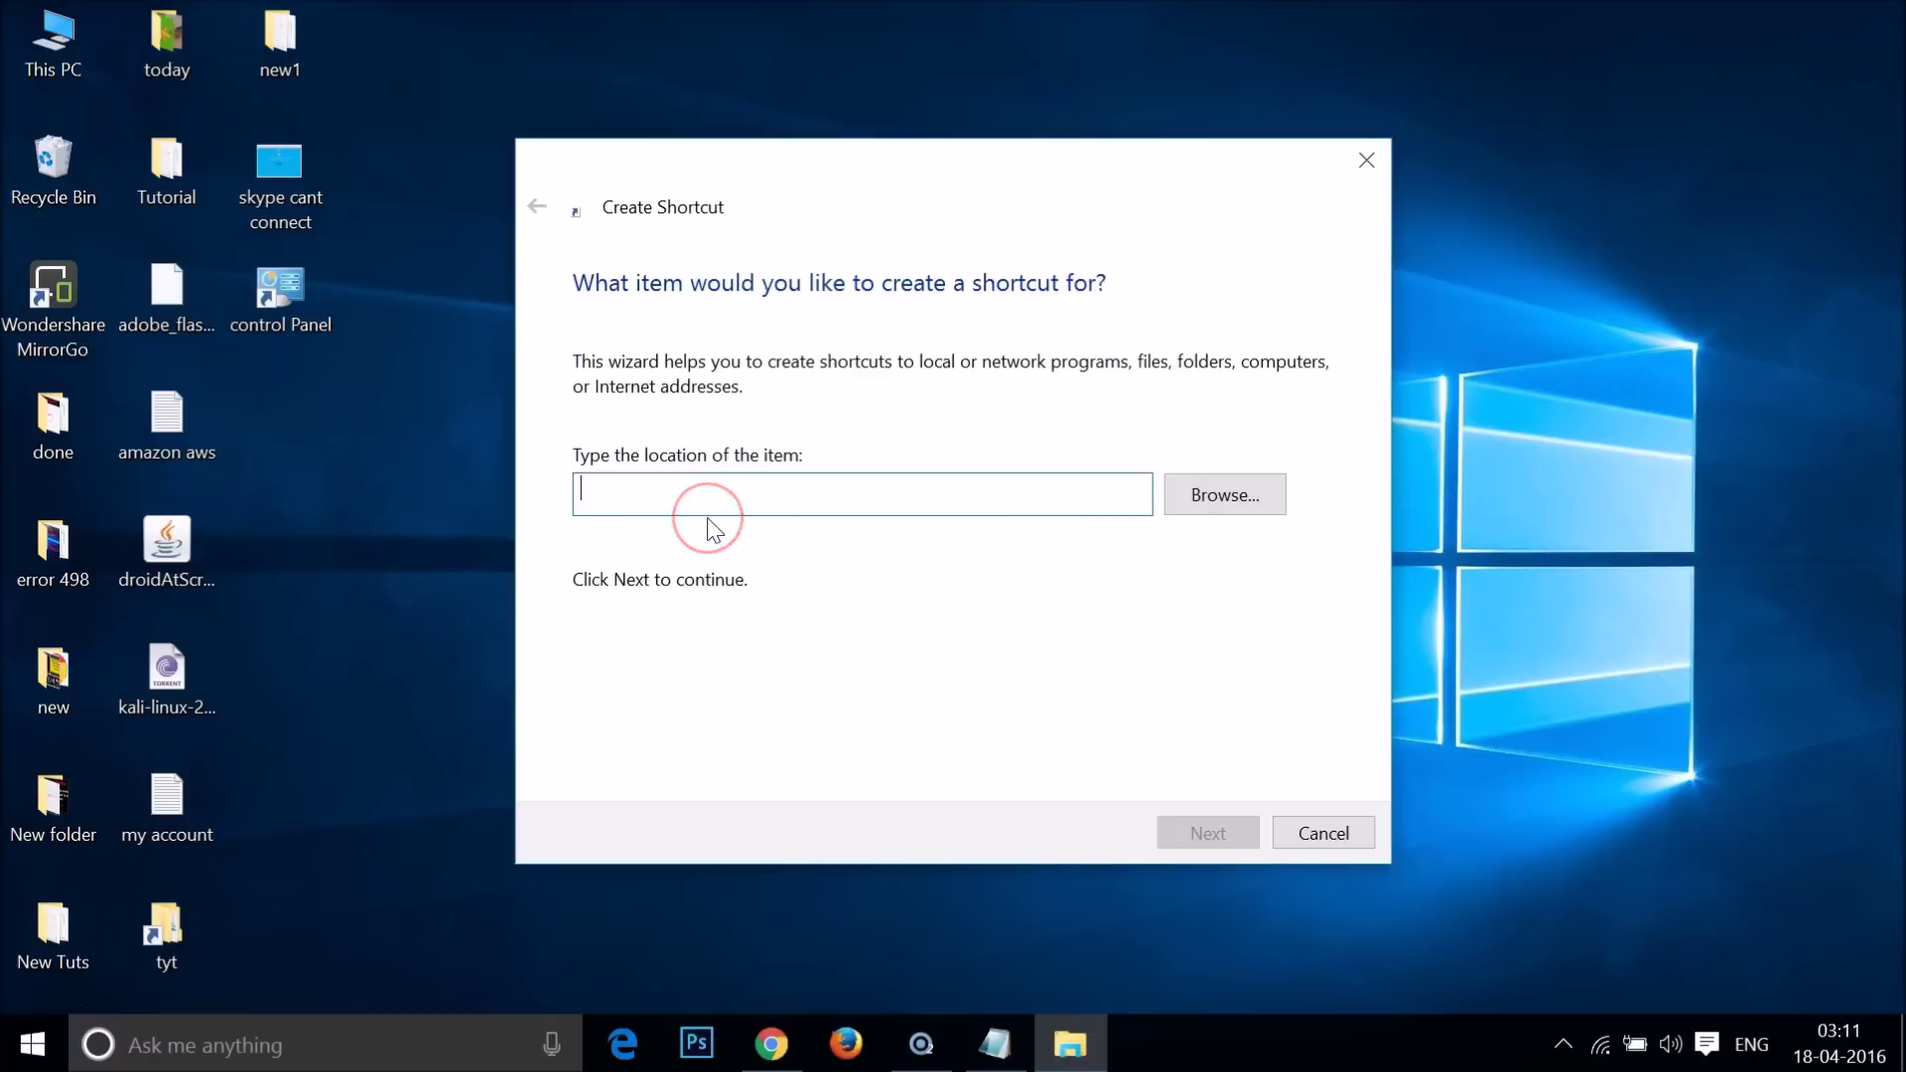
{"action": "type", "text": "cmd.exe"}
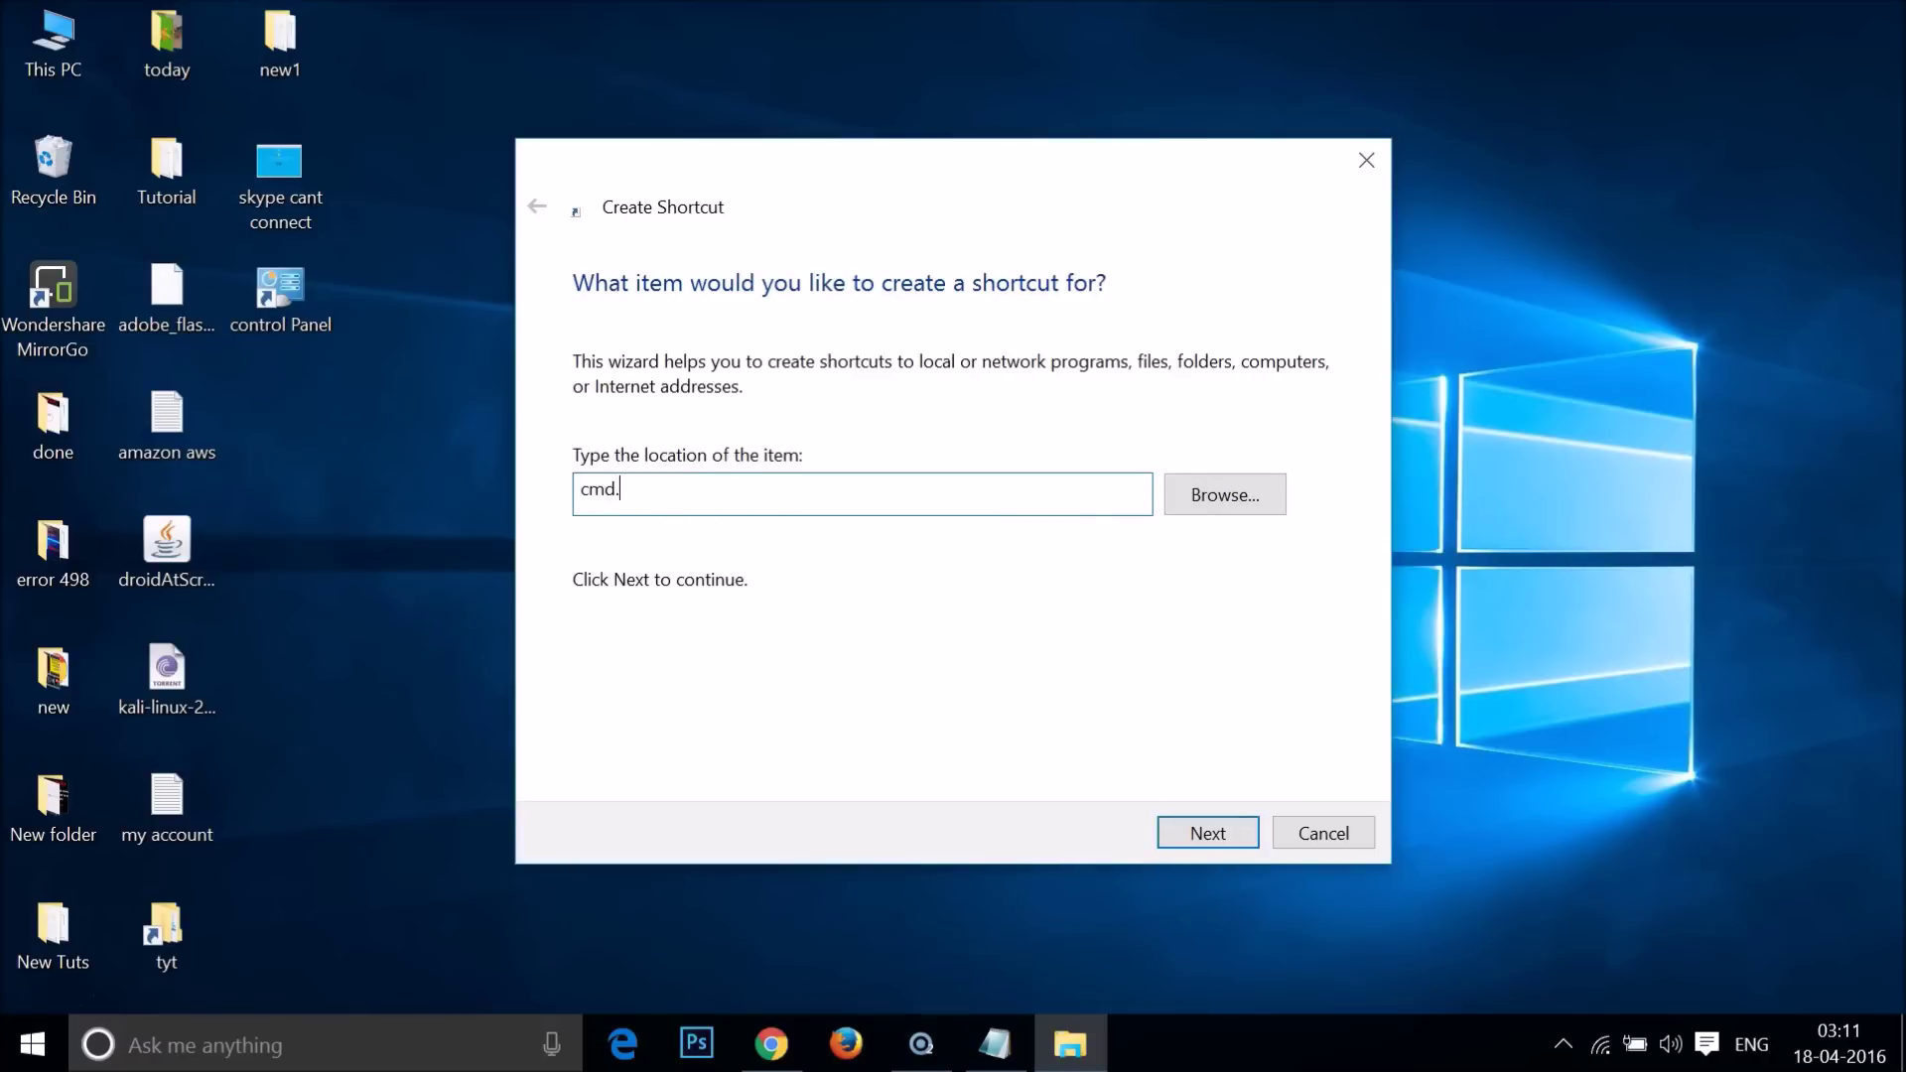
{"action": "left_click", "coordinate": [1205, 833]}
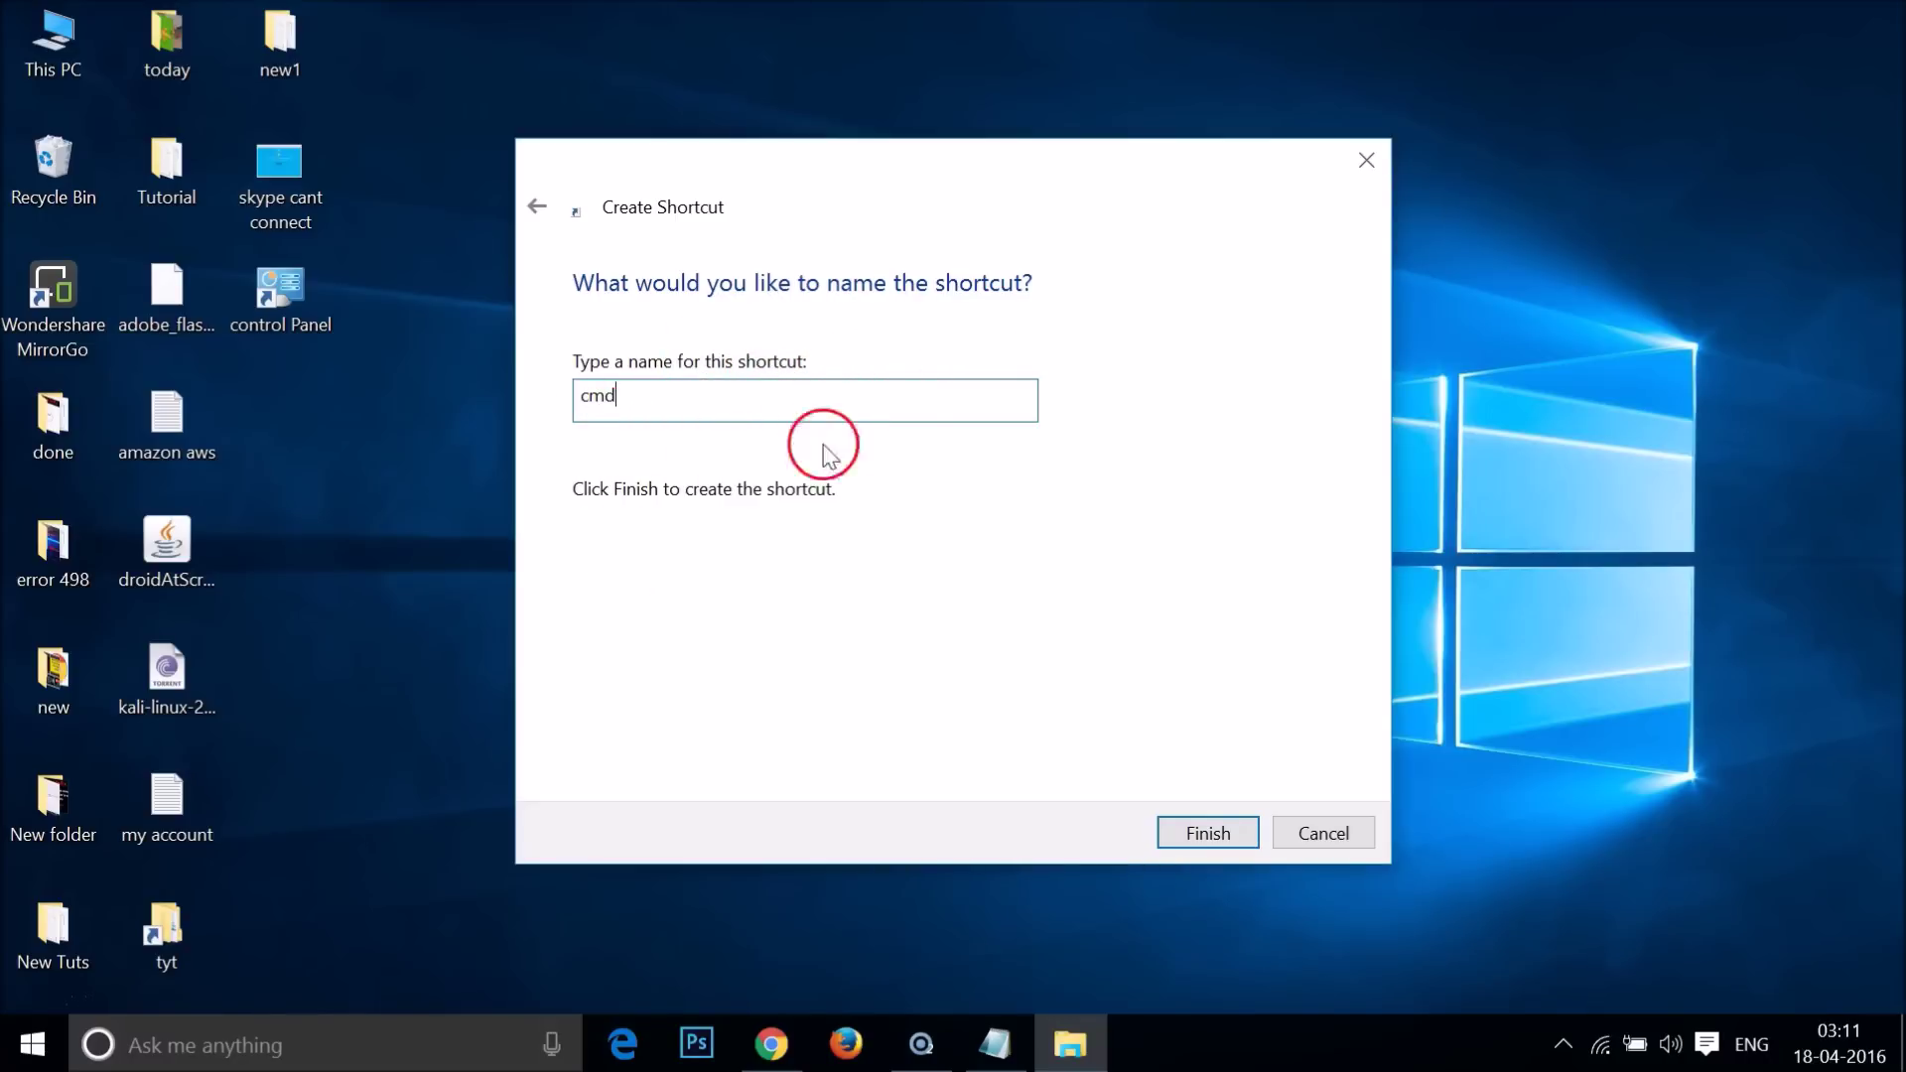
{"action": "left_click", "coordinate": [1205, 846]}
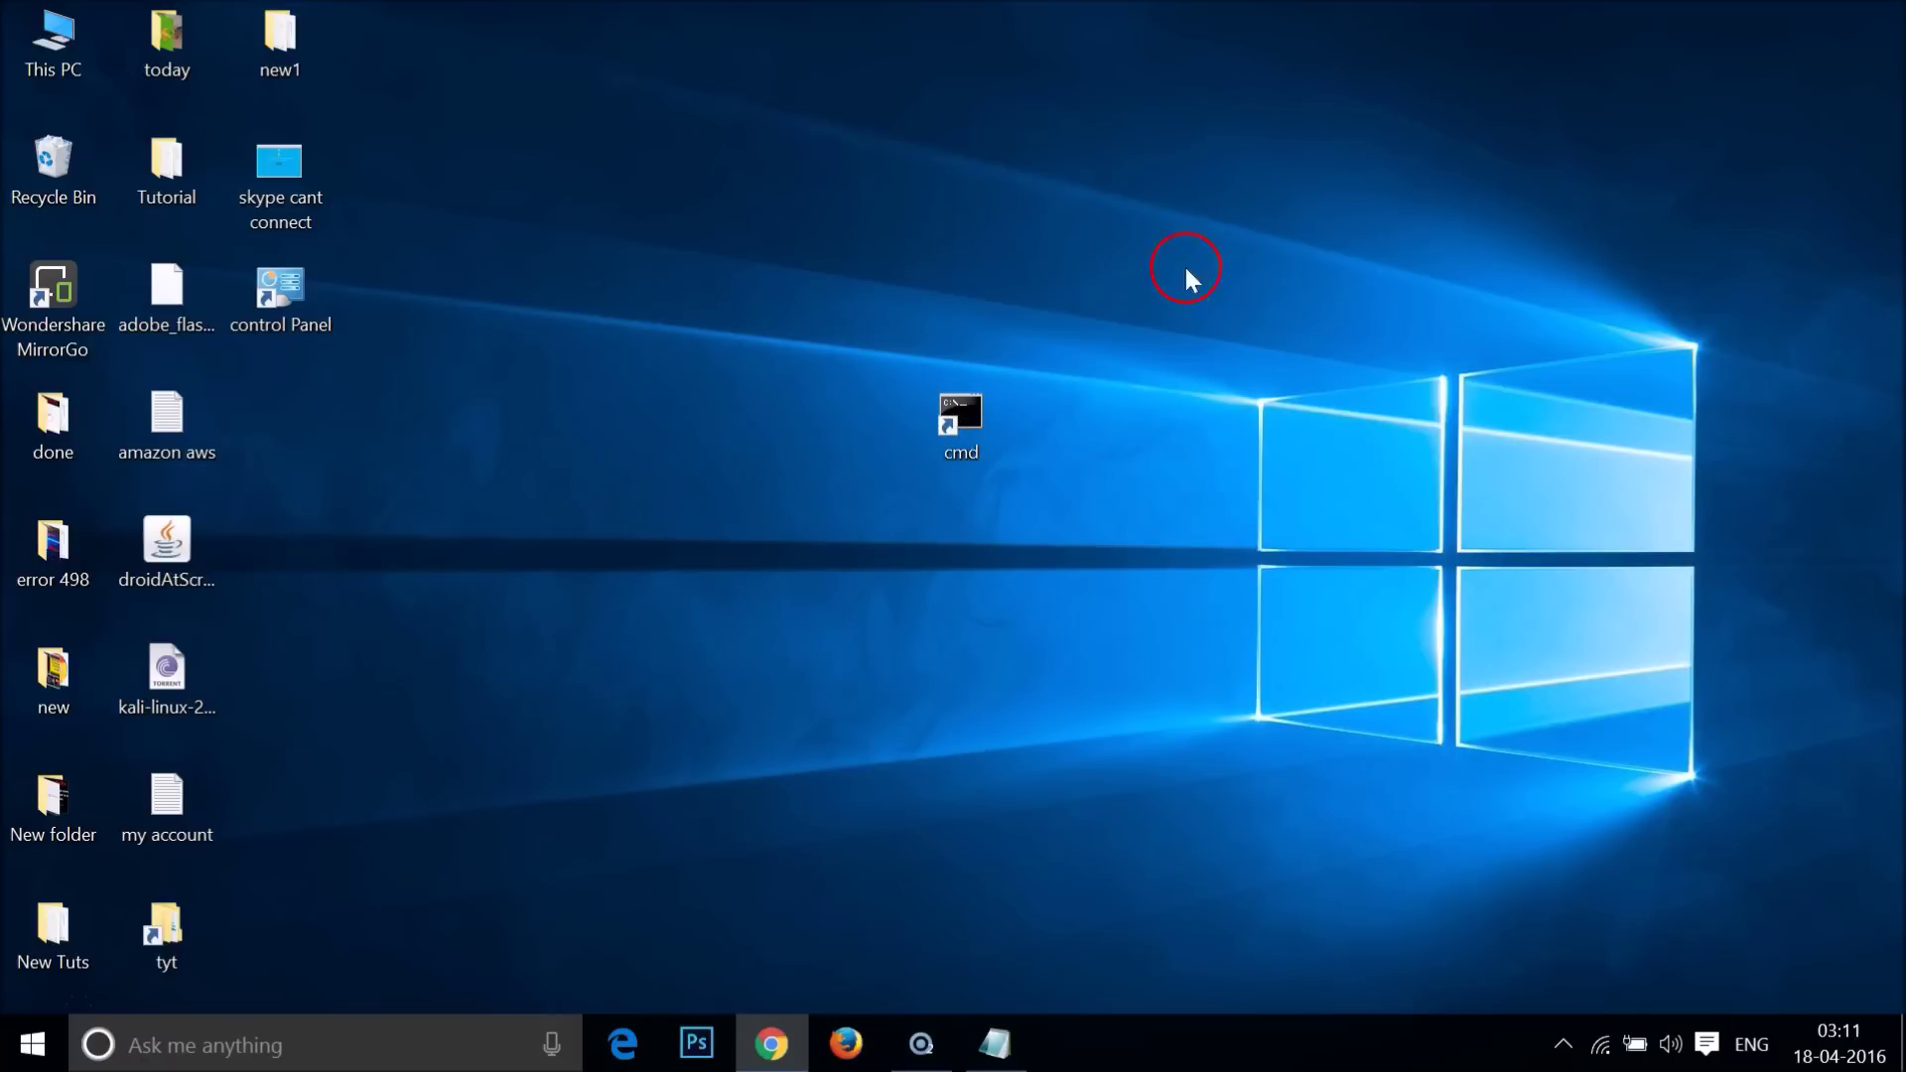
{"action": "left_click", "coordinate": [969, 409]}
Tick Run as administrator in the cmd shortcut's advanced properties and apply the change
{"action": "left_click", "coordinate": [981, 429]}
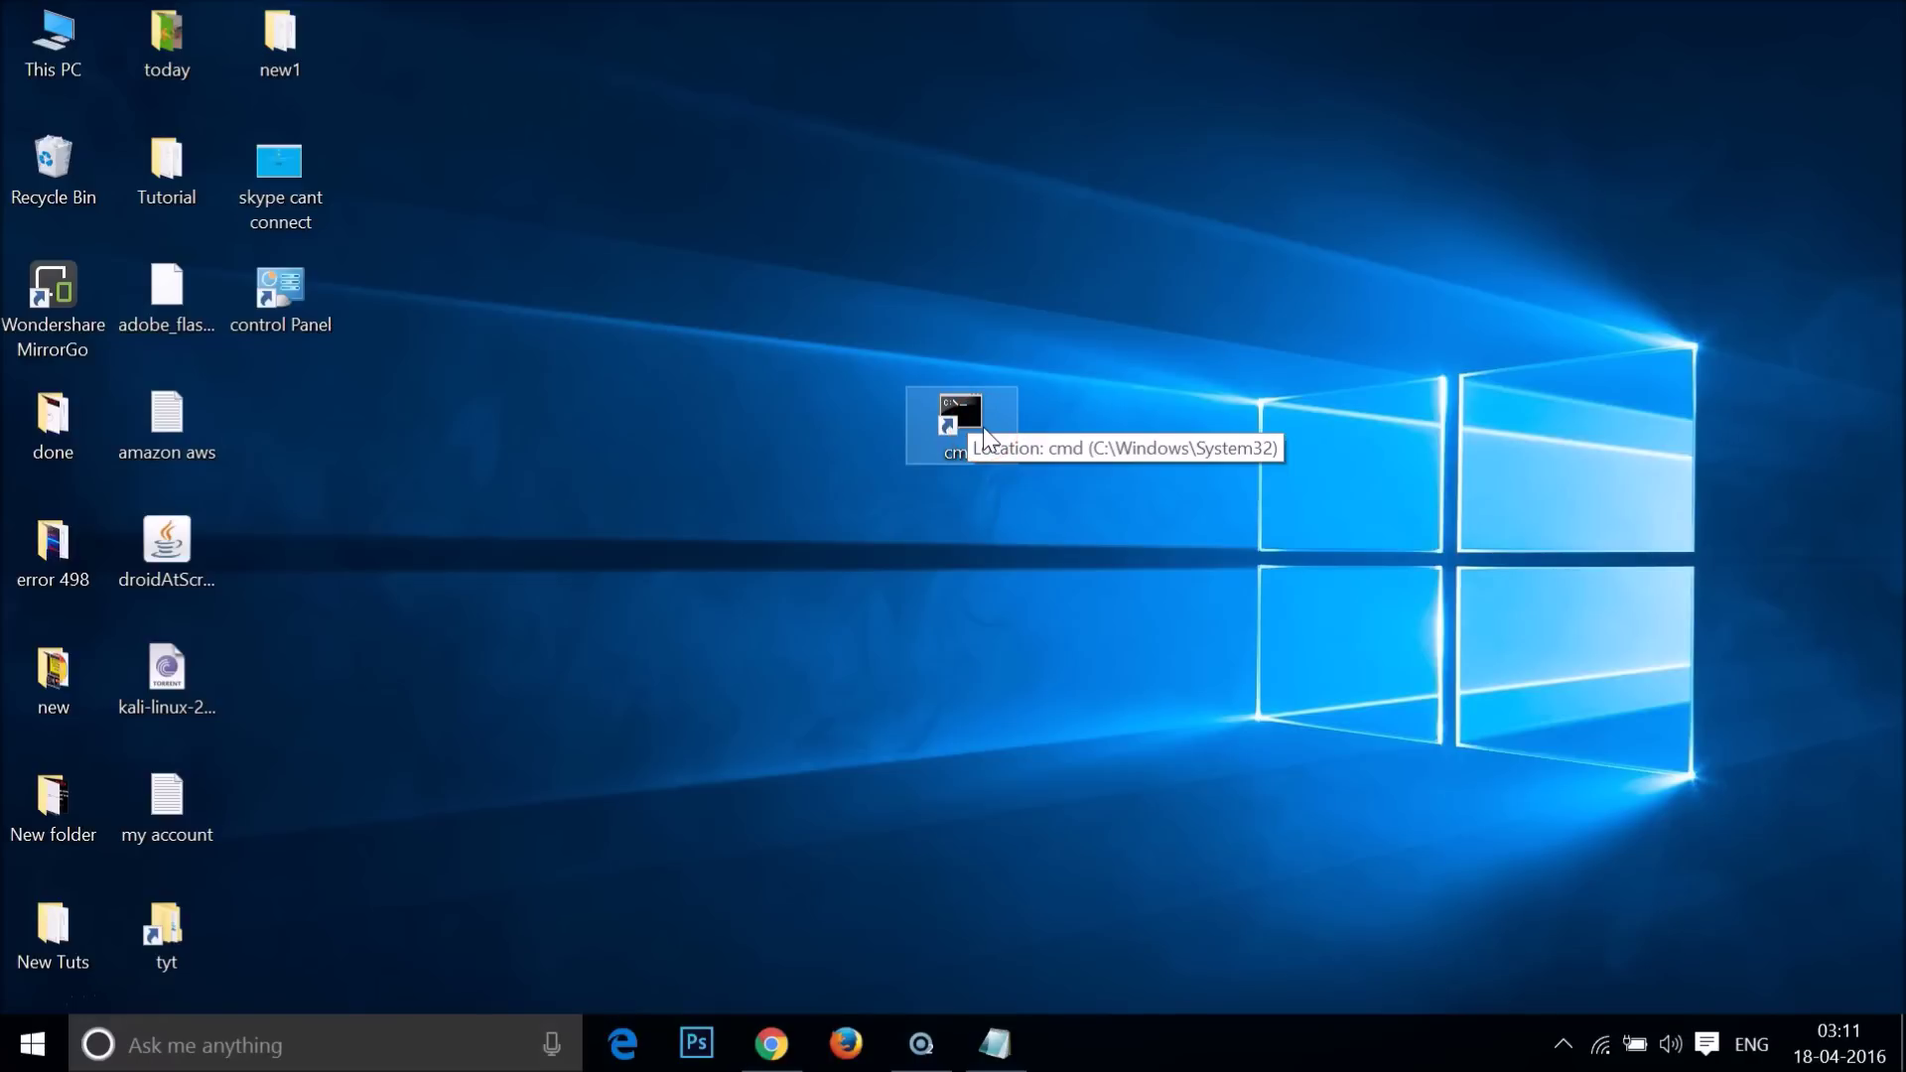
{"action": "left_click", "coordinate": [901, 499]}
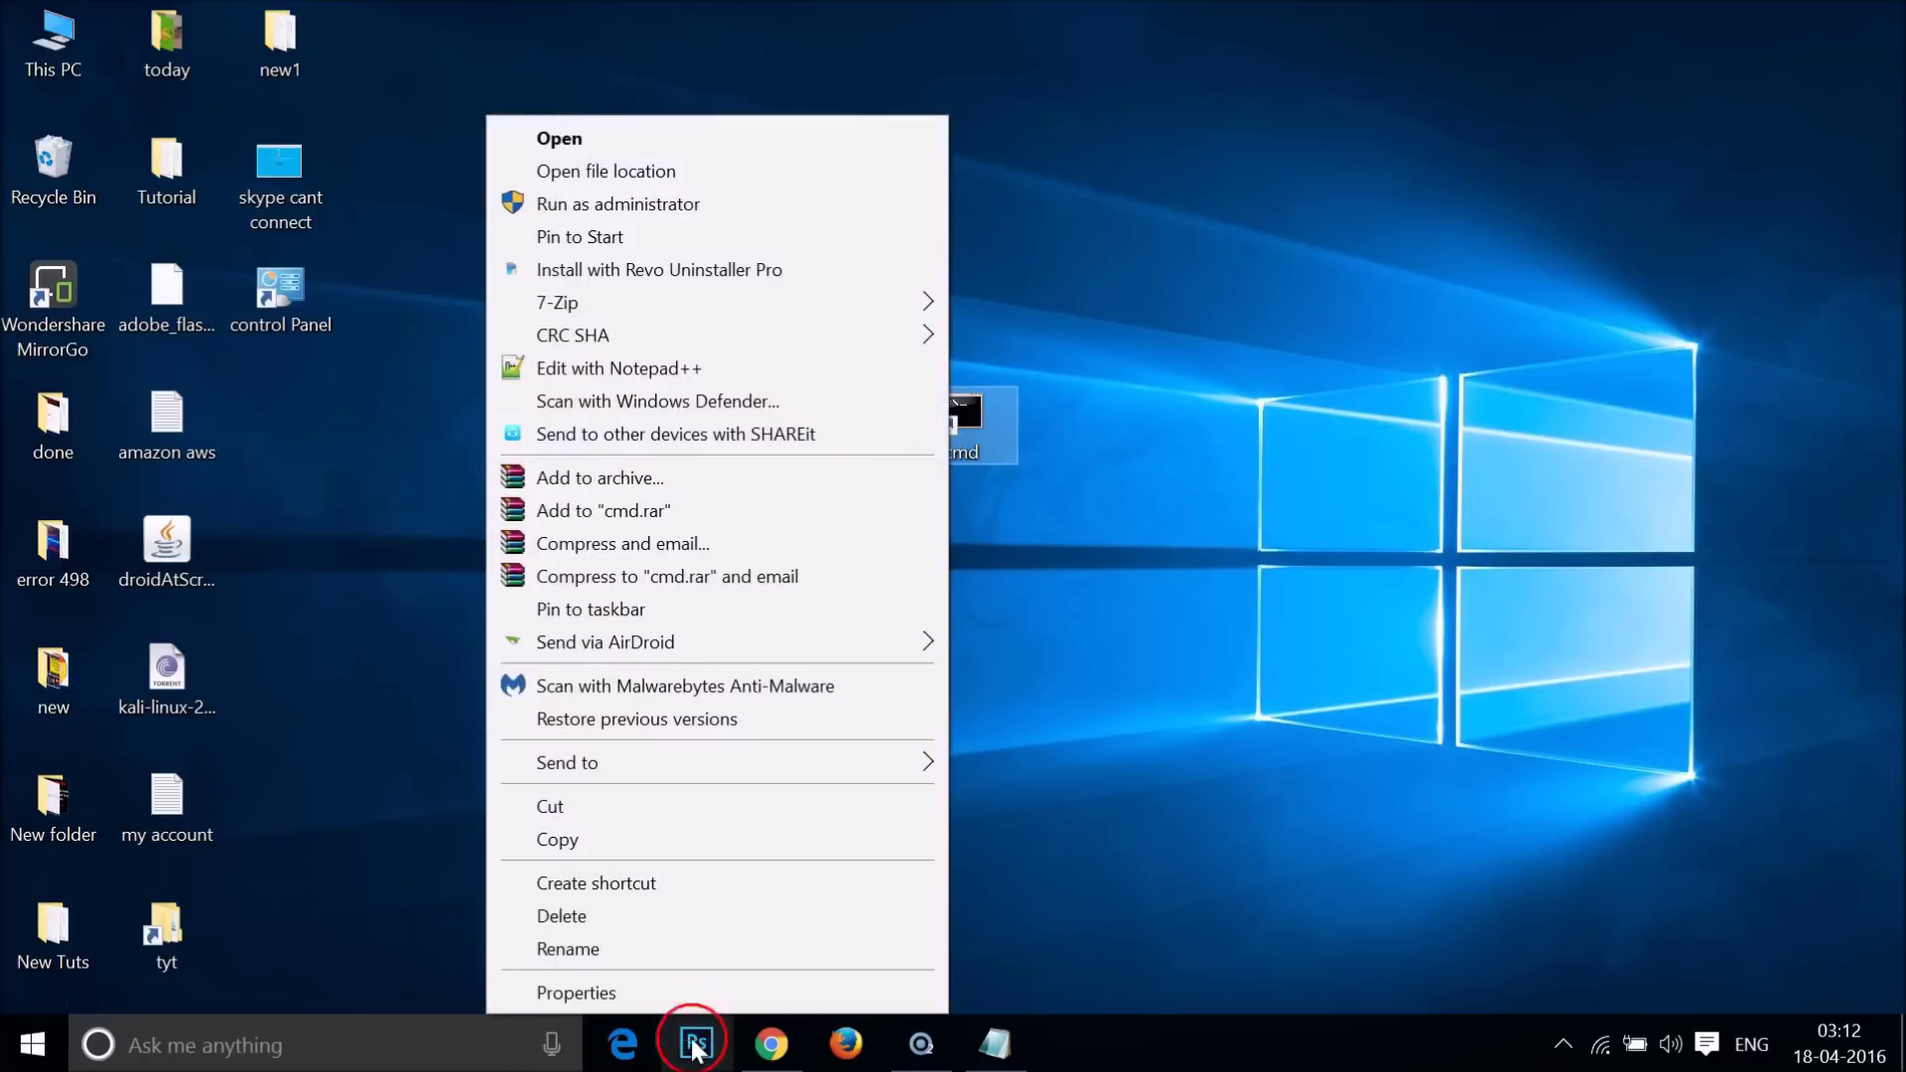
{"action": "left_click", "coordinate": [682, 991]}
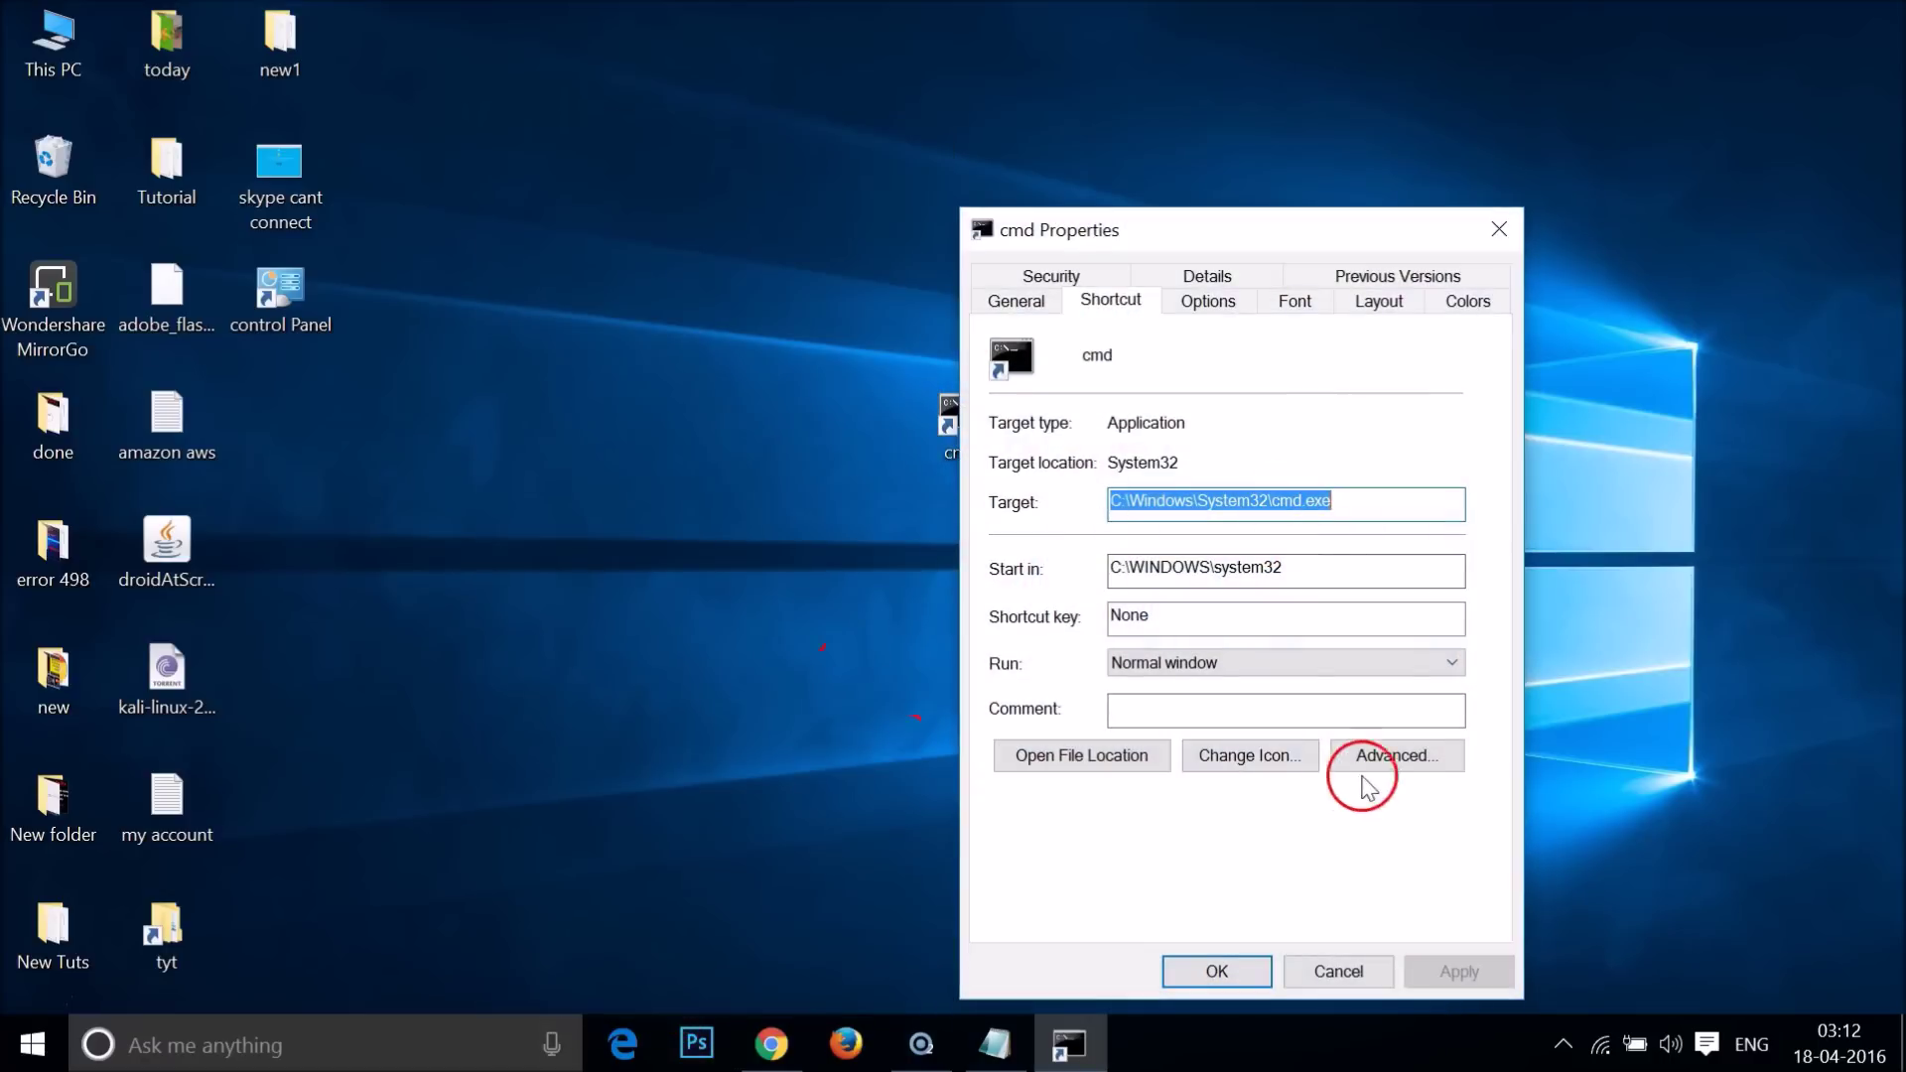
{"action": "left_click", "coordinate": [1395, 759]}
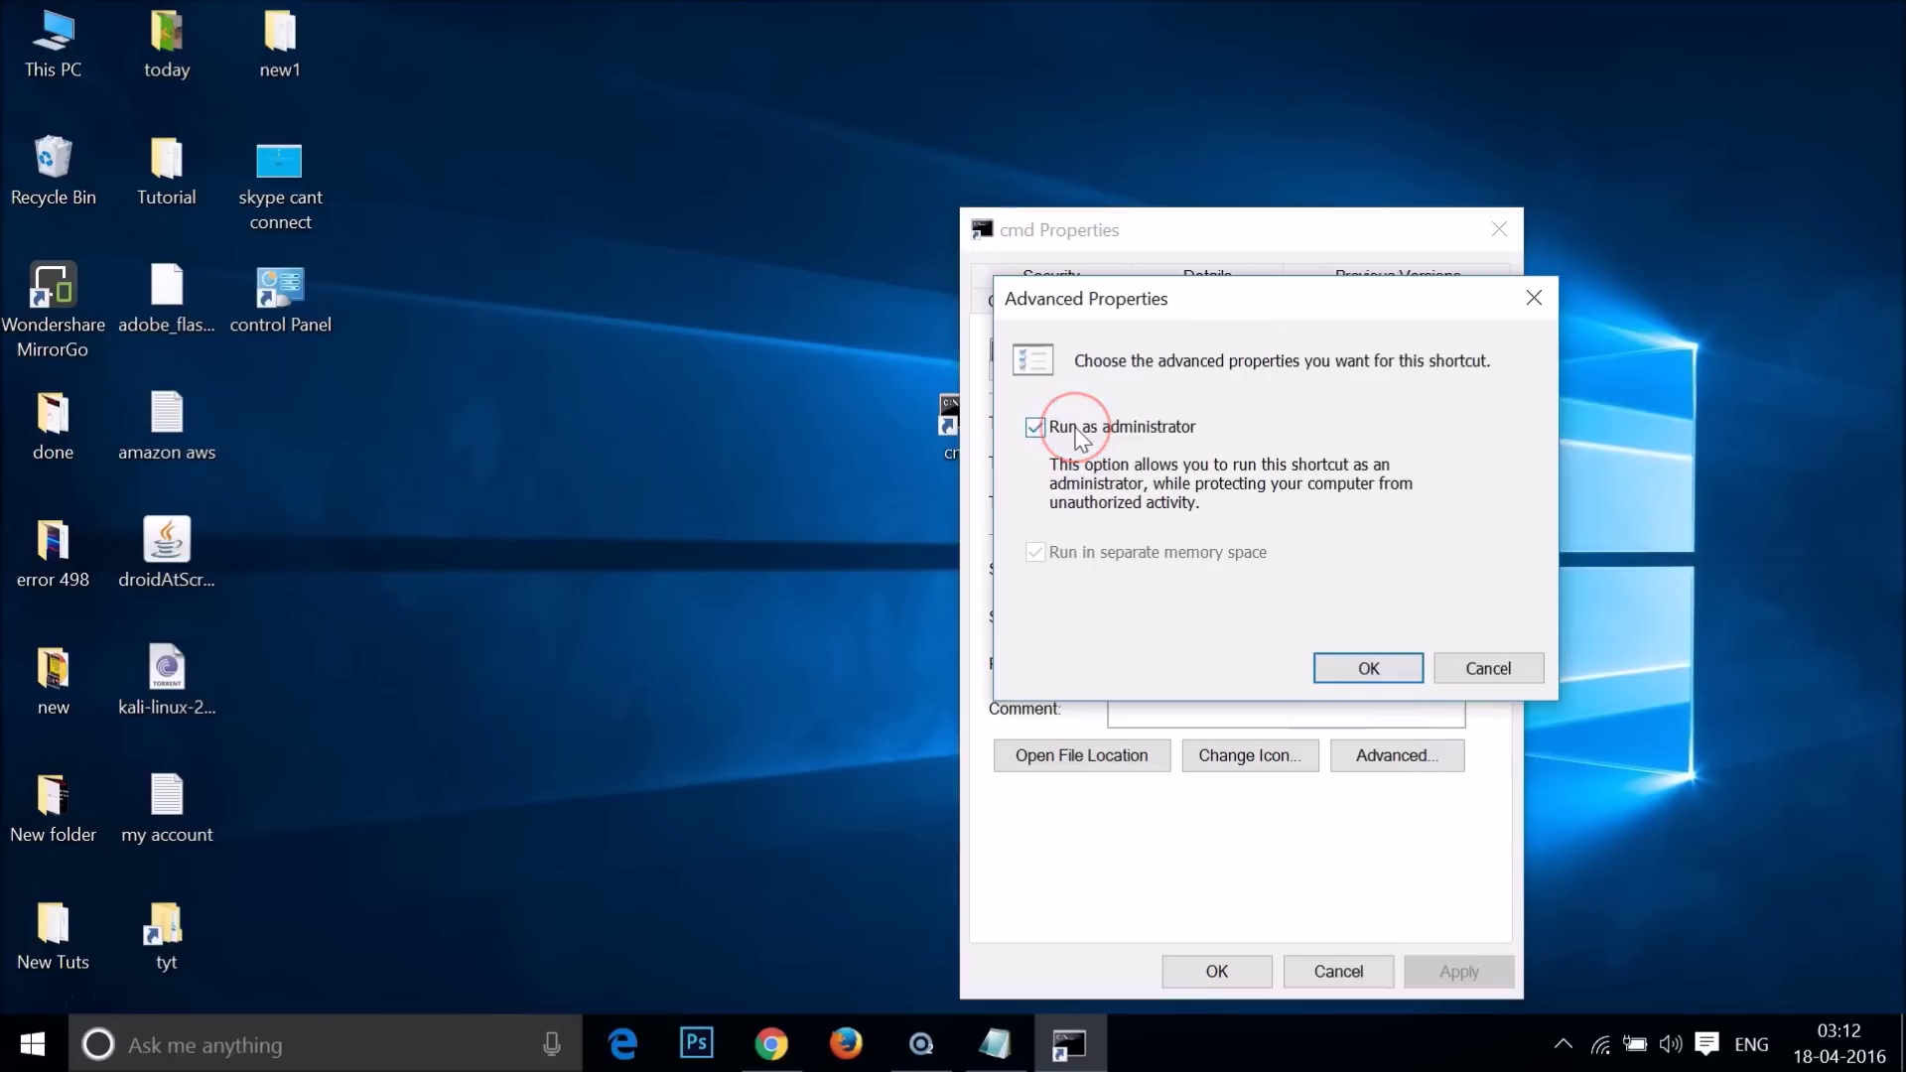
{"action": "left_click", "coordinate": [1346, 663]}
{"action": "left_click", "coordinate": [1463, 975]}
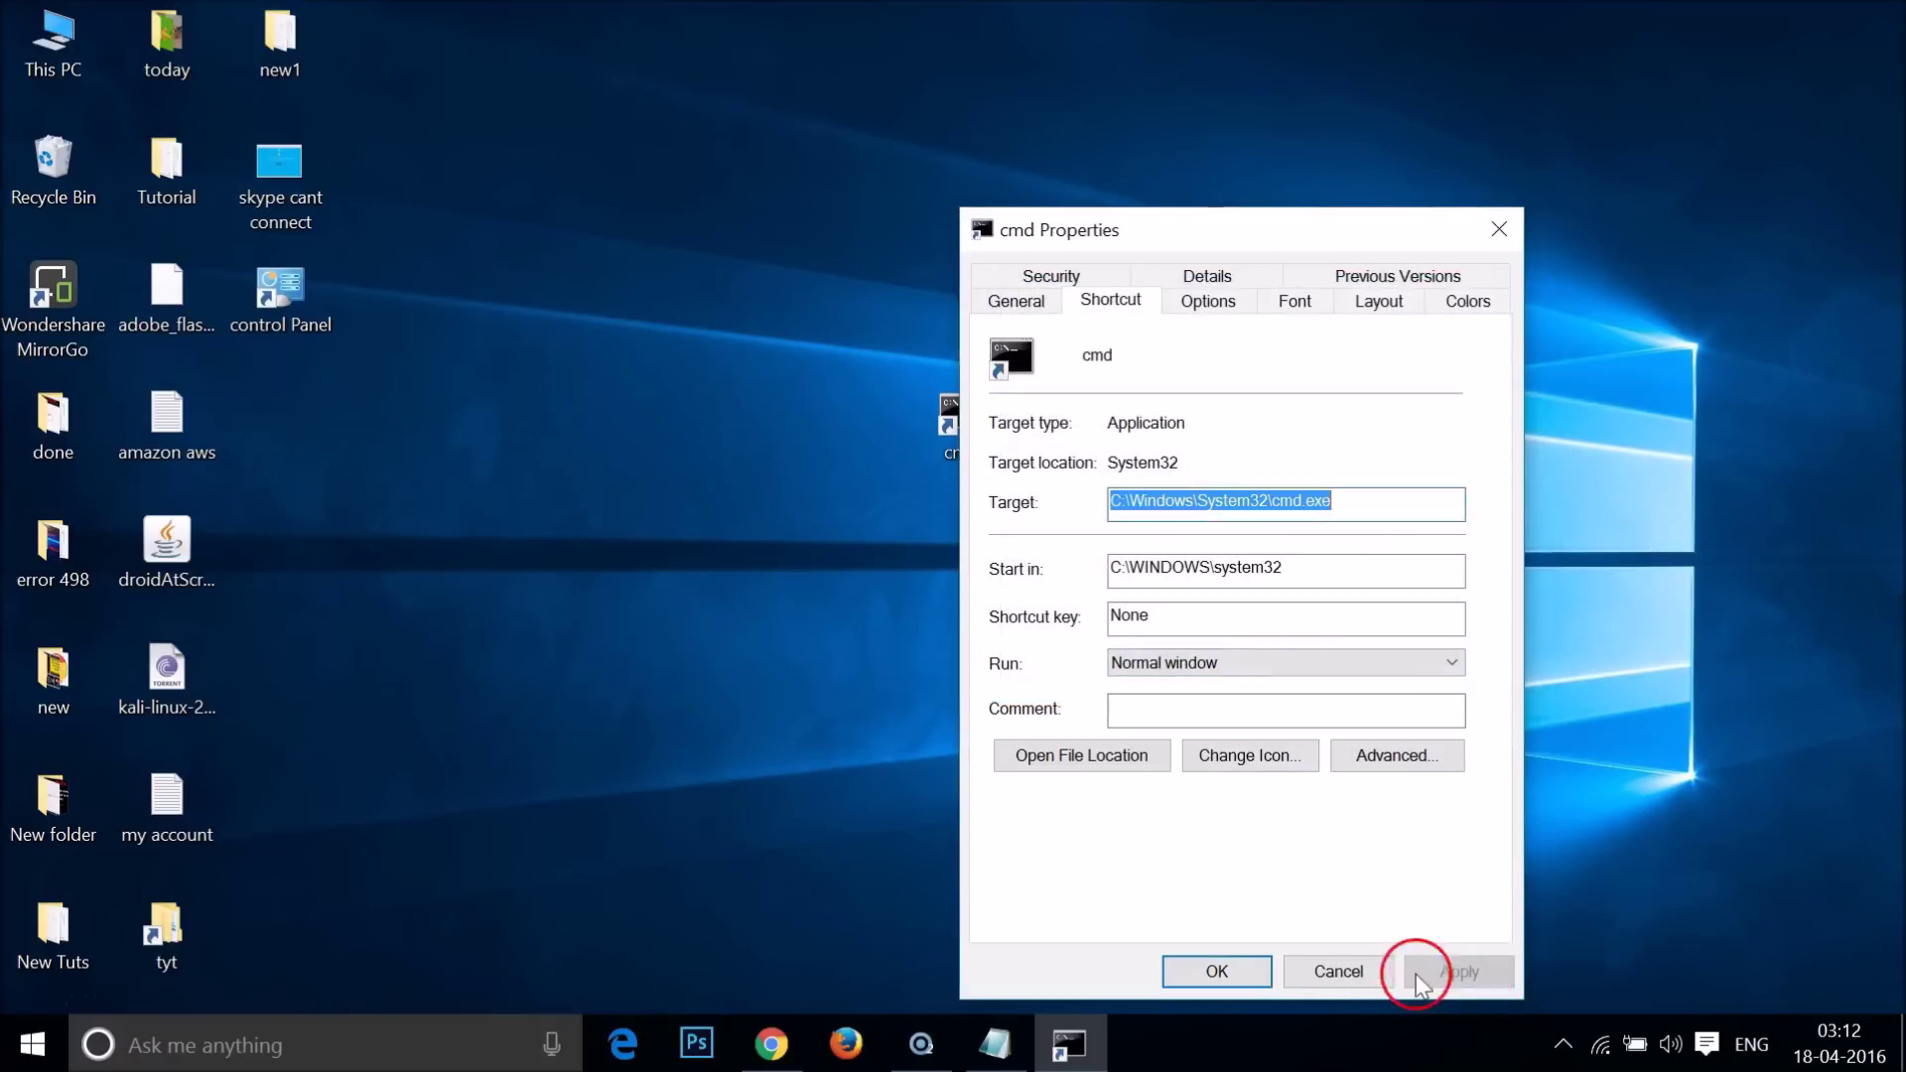
{"action": "left_click", "coordinate": [1256, 978]}
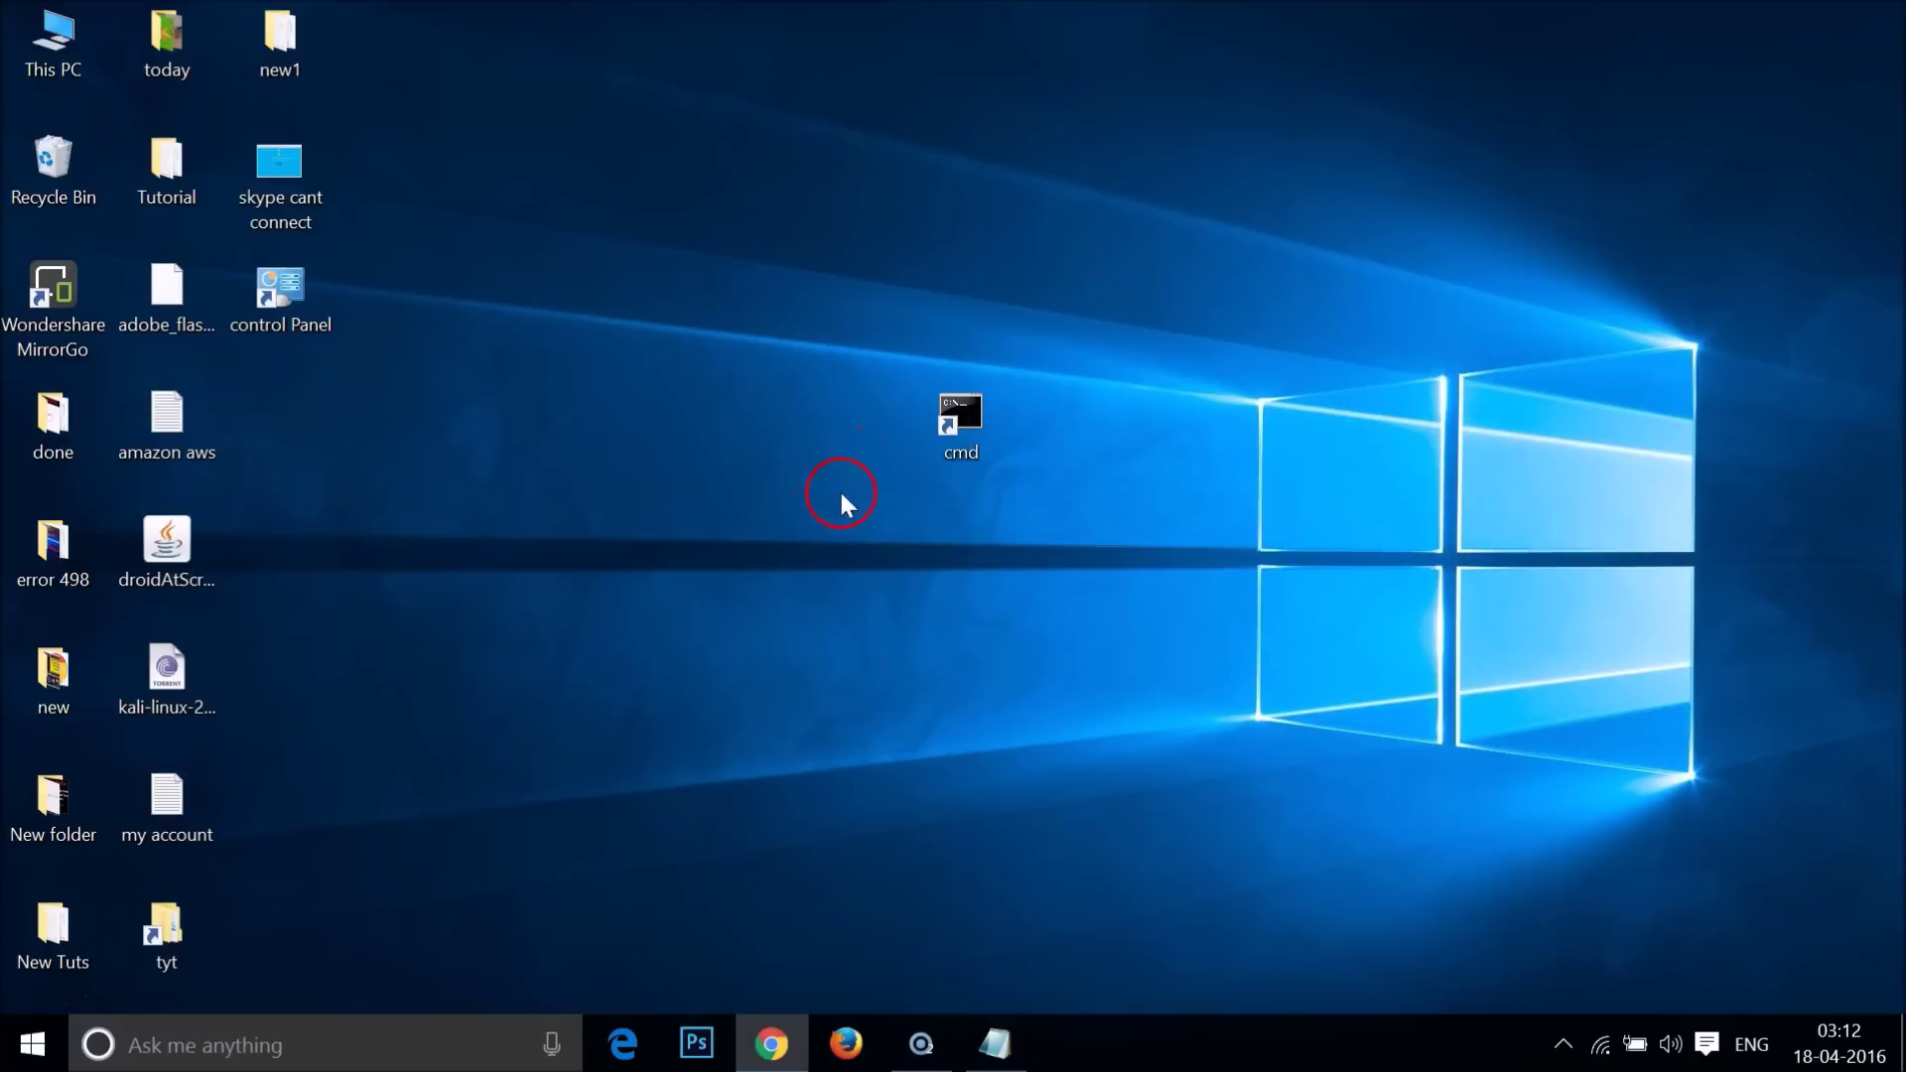
Launch the administrator Command Prompt from the cmd shortcut, then return to the Notepad notes
{"action": "double_click", "coordinate": [952, 431]}
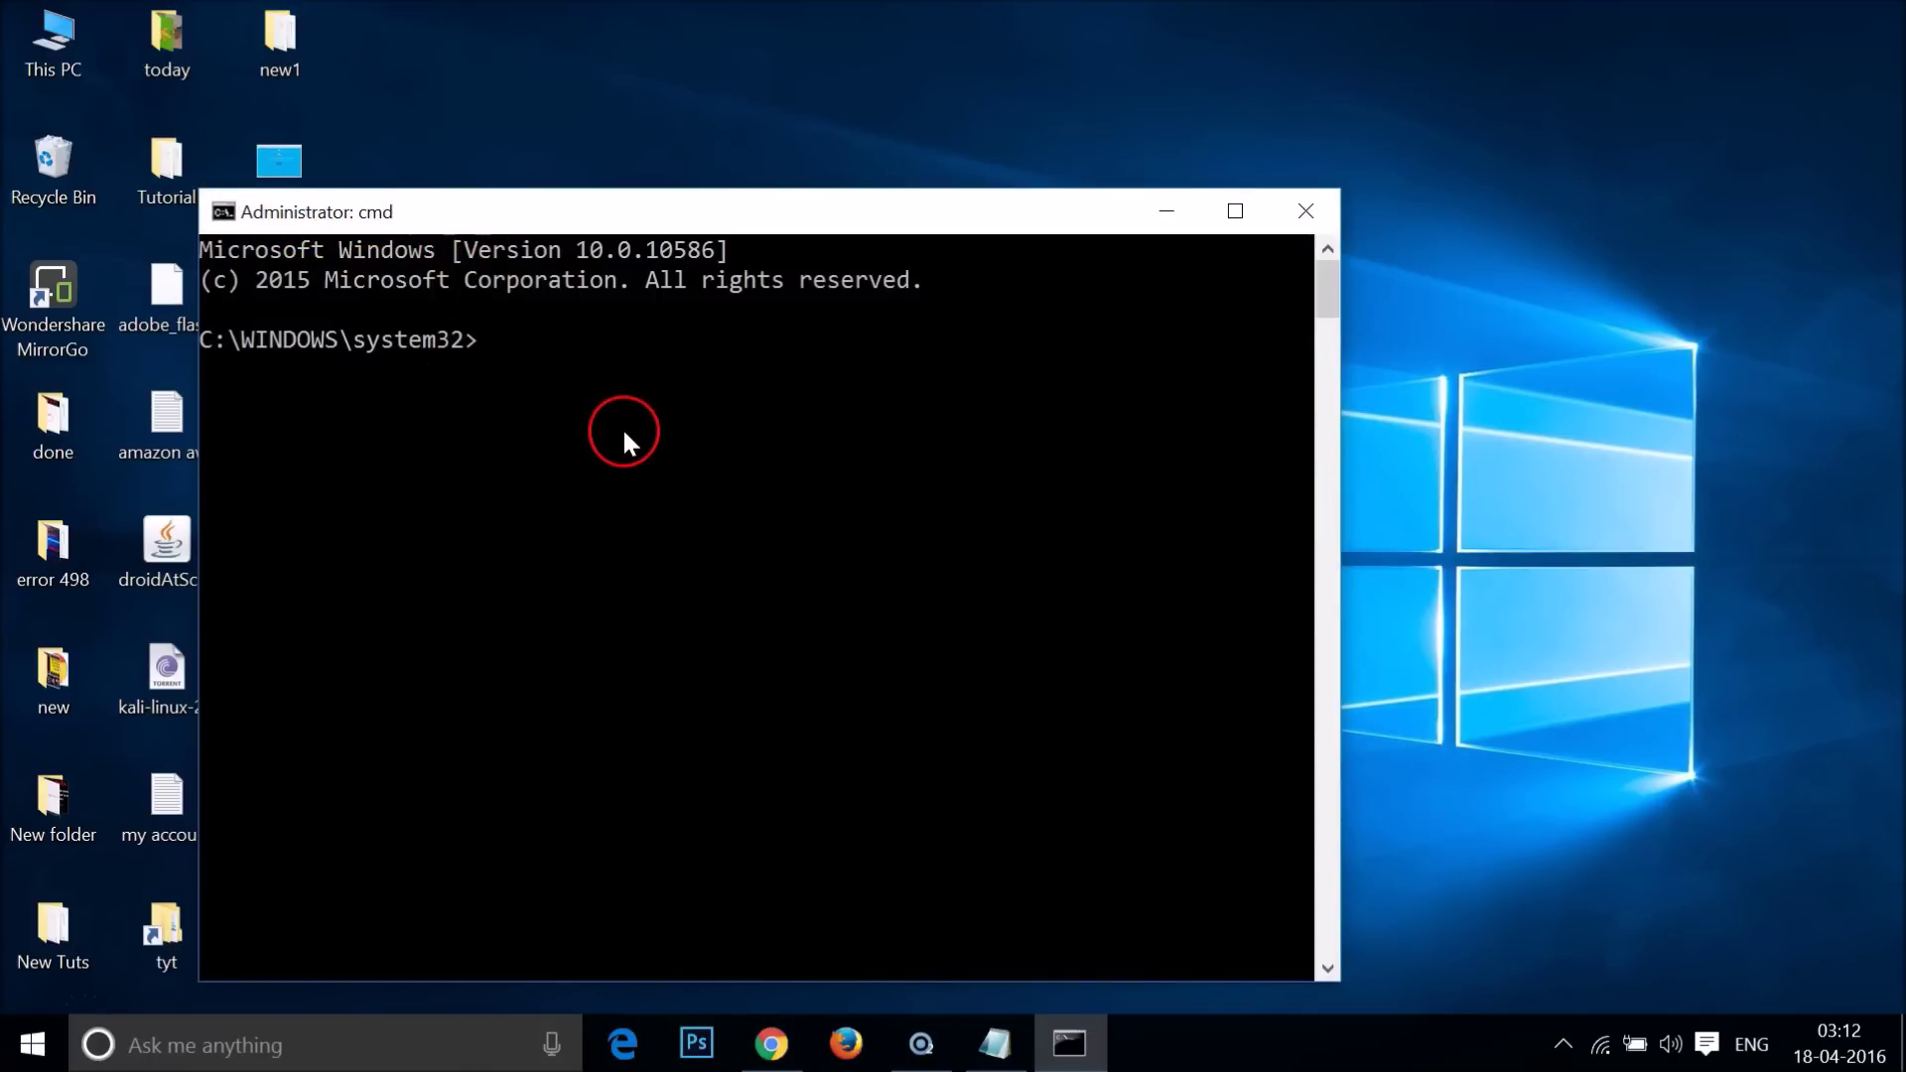
{"action": "left_click", "coordinate": [983, 1037]}
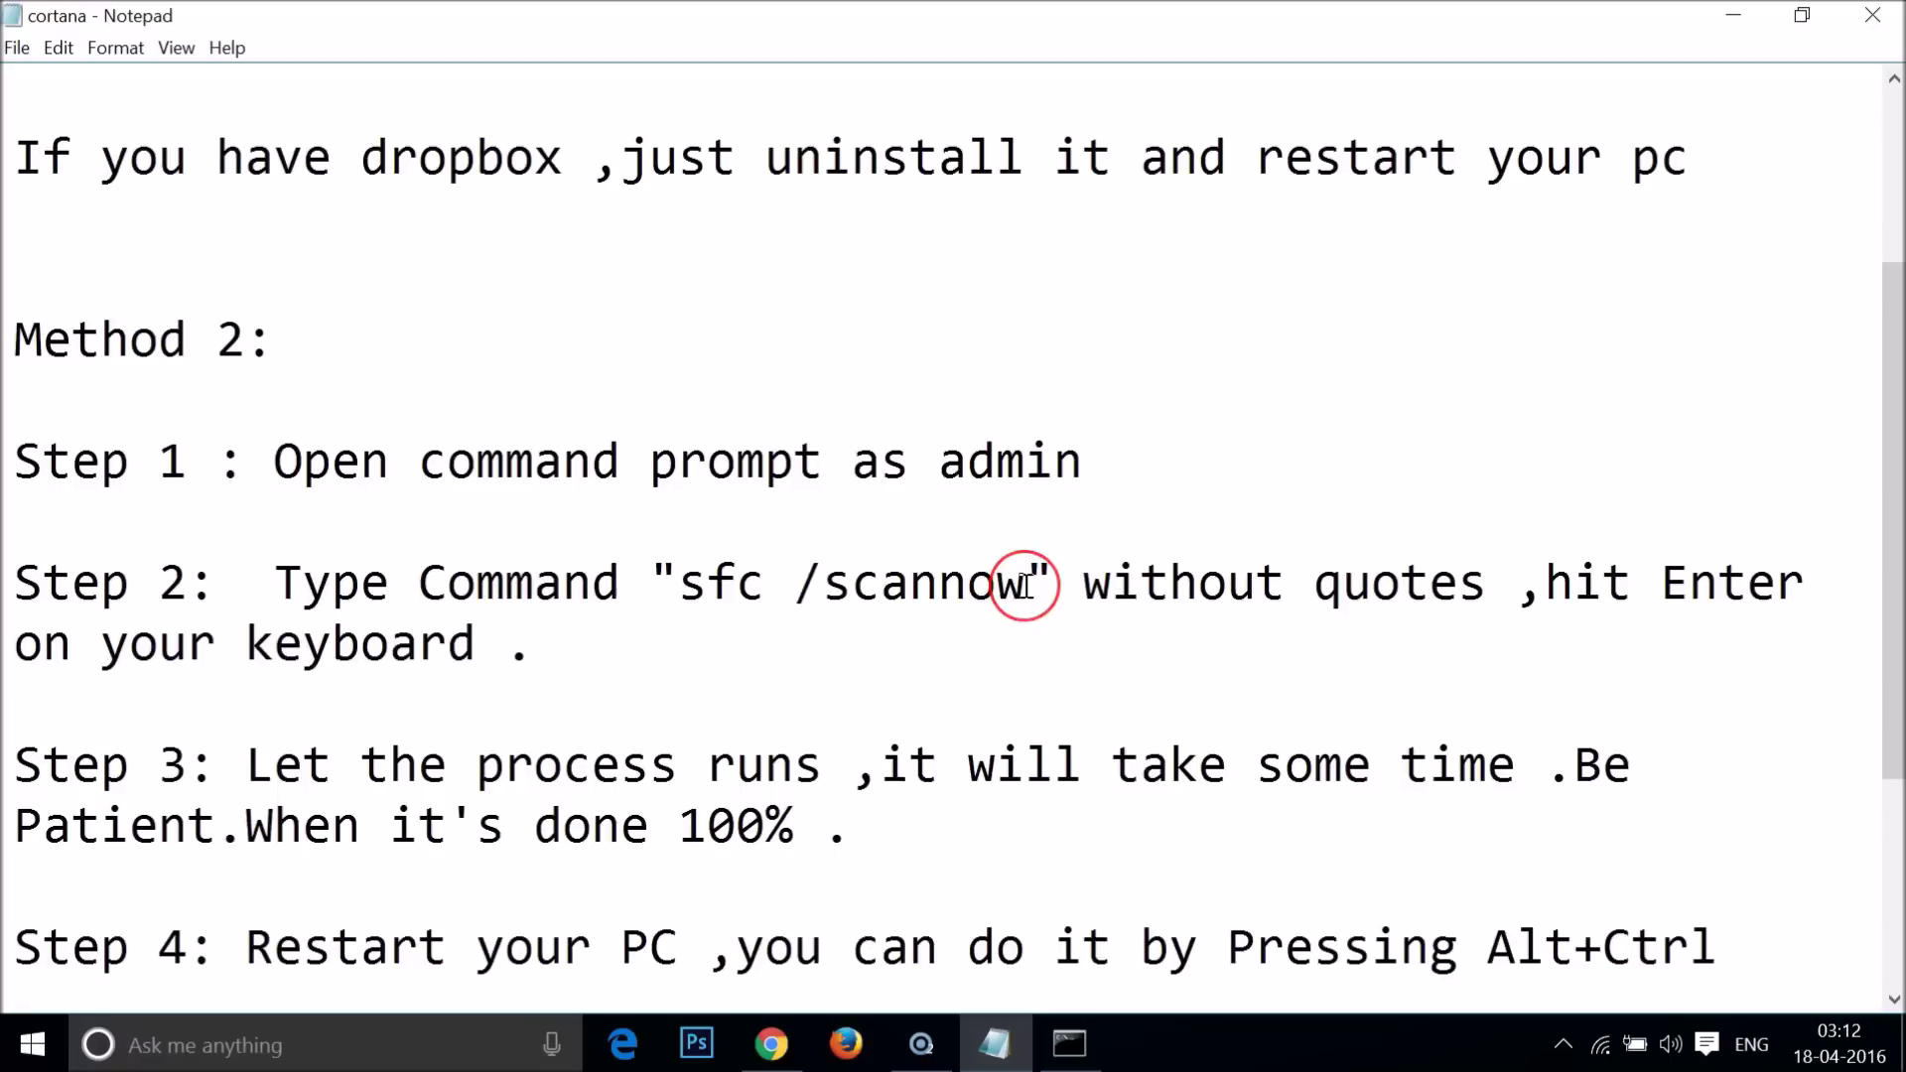
Copy sfc /scannow from the notes and paste it at the admin Command Prompt without running it
{"action": "key", "text": "shift+Left"}
{"action": "key", "text": "shift+Left"}
{"action": "key", "text": "shift+Left"}
{"action": "key", "text": "shift+Left"}
{"action": "key", "text": "shift+Left"}
{"action": "key", "text": "shift+Left"}
{"action": "key", "text": "shift+Left"}
{"action": "key", "text": "shift+Left"}
{"action": "key", "text": "shift+Left"}
{"action": "key", "text": "shift+Left"}
{"action": "key", "text": "shift+Left"}
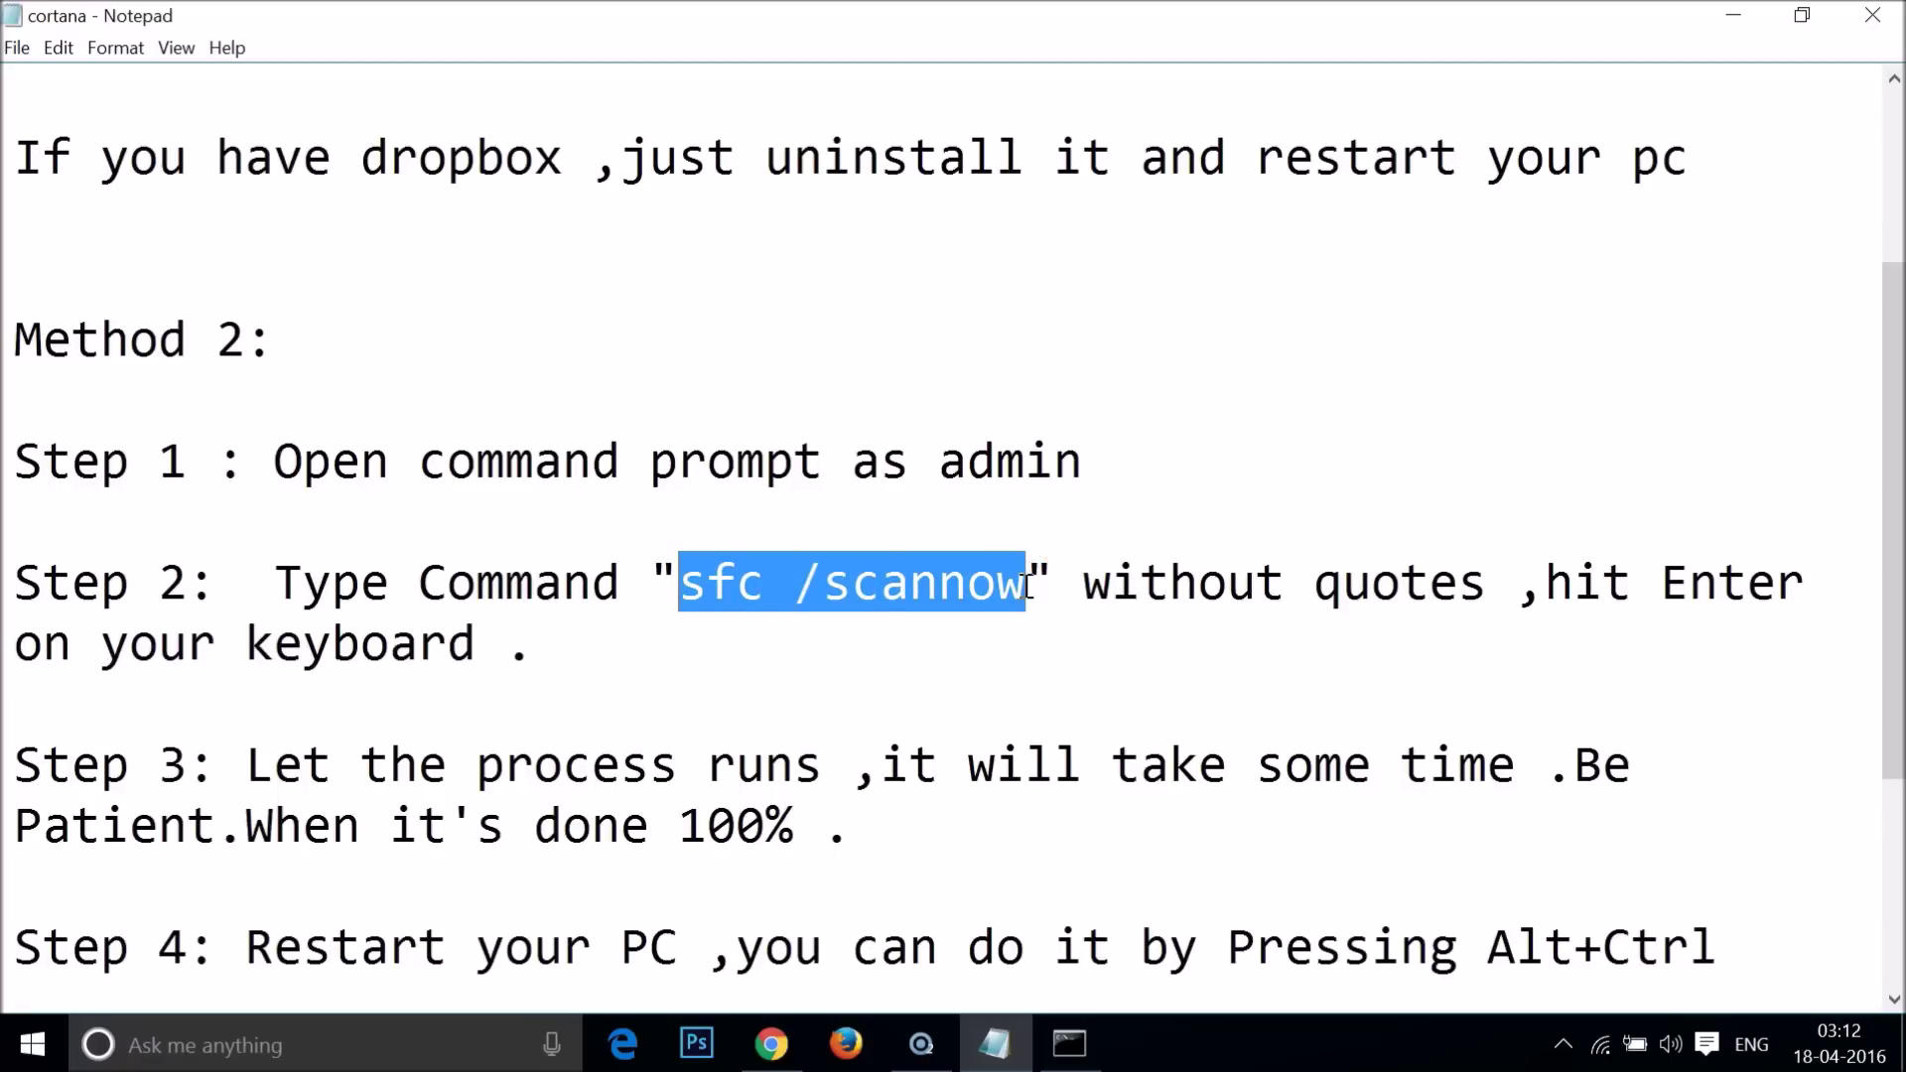
{"action": "left_click", "coordinate": [1070, 1044]}
{"action": "right_click", "coordinate": [711, 367]}
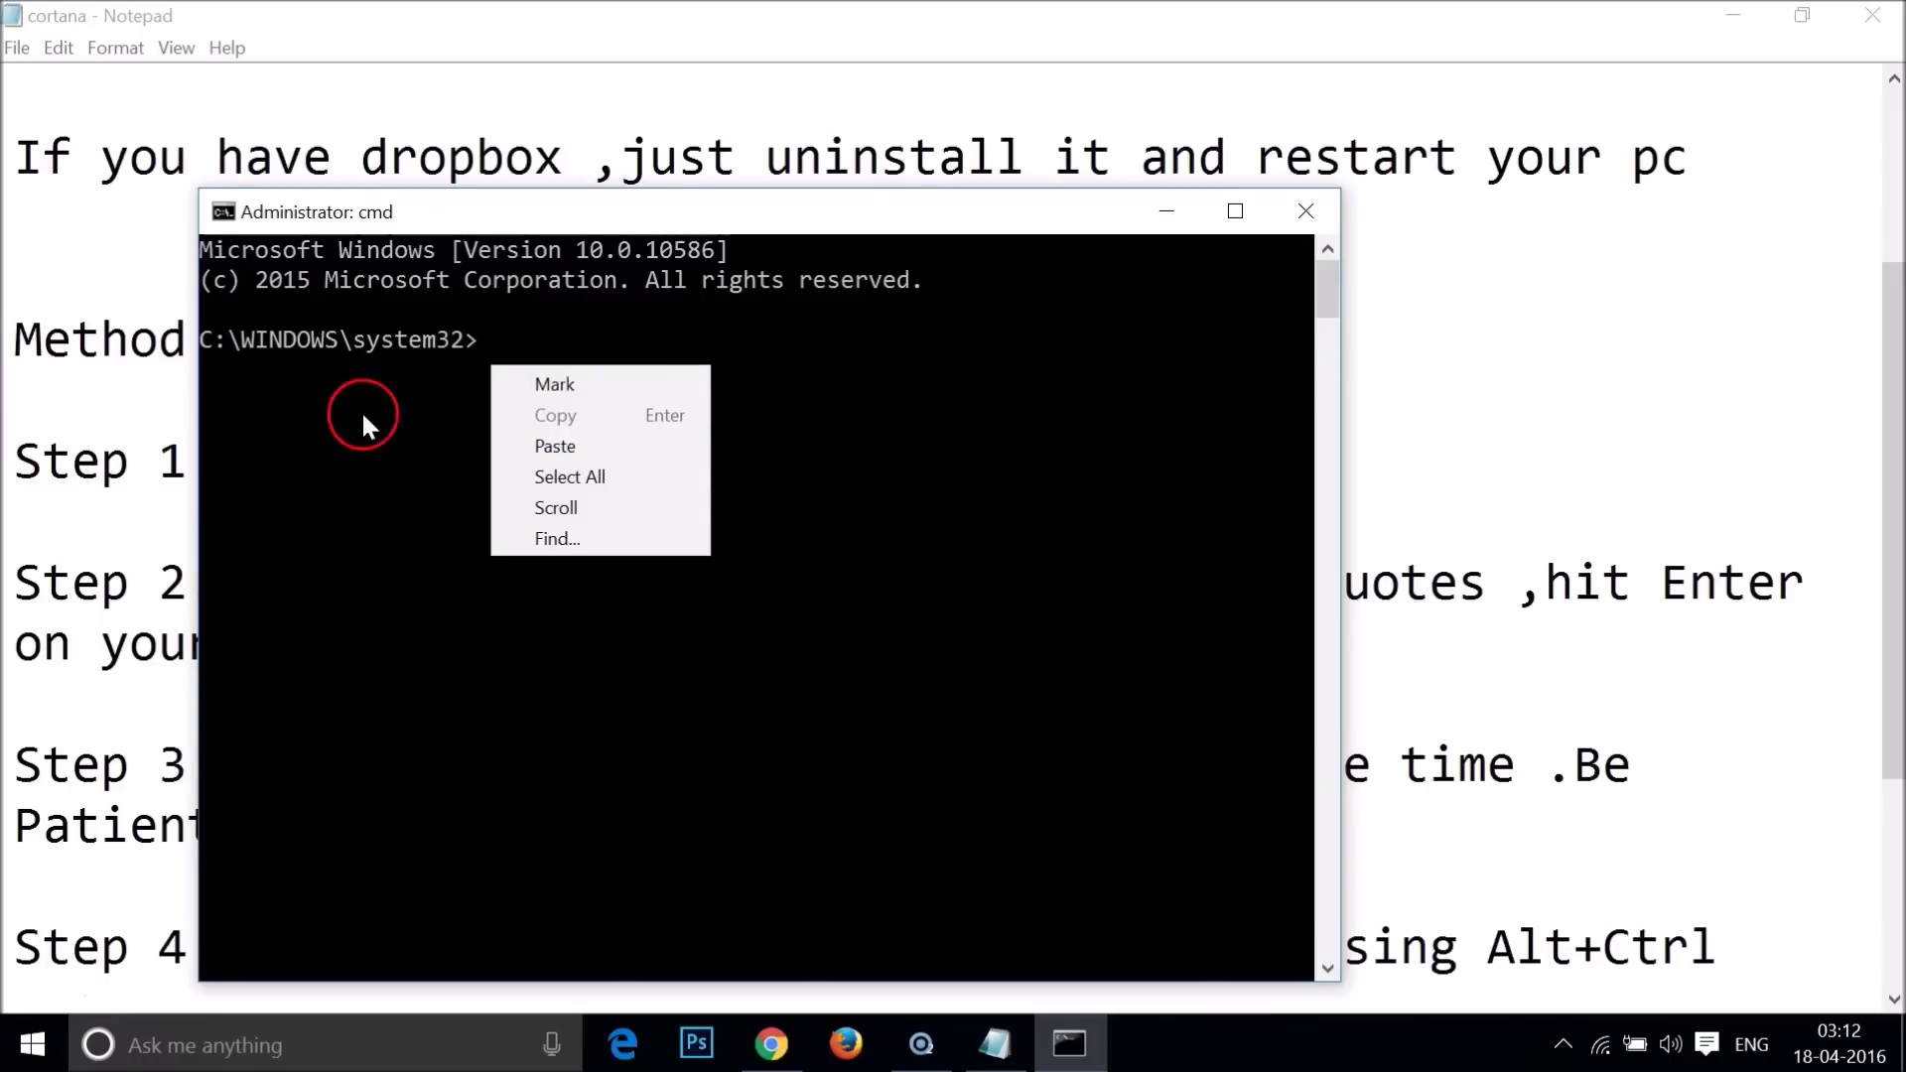
{"action": "left_click", "coordinate": [576, 445]}
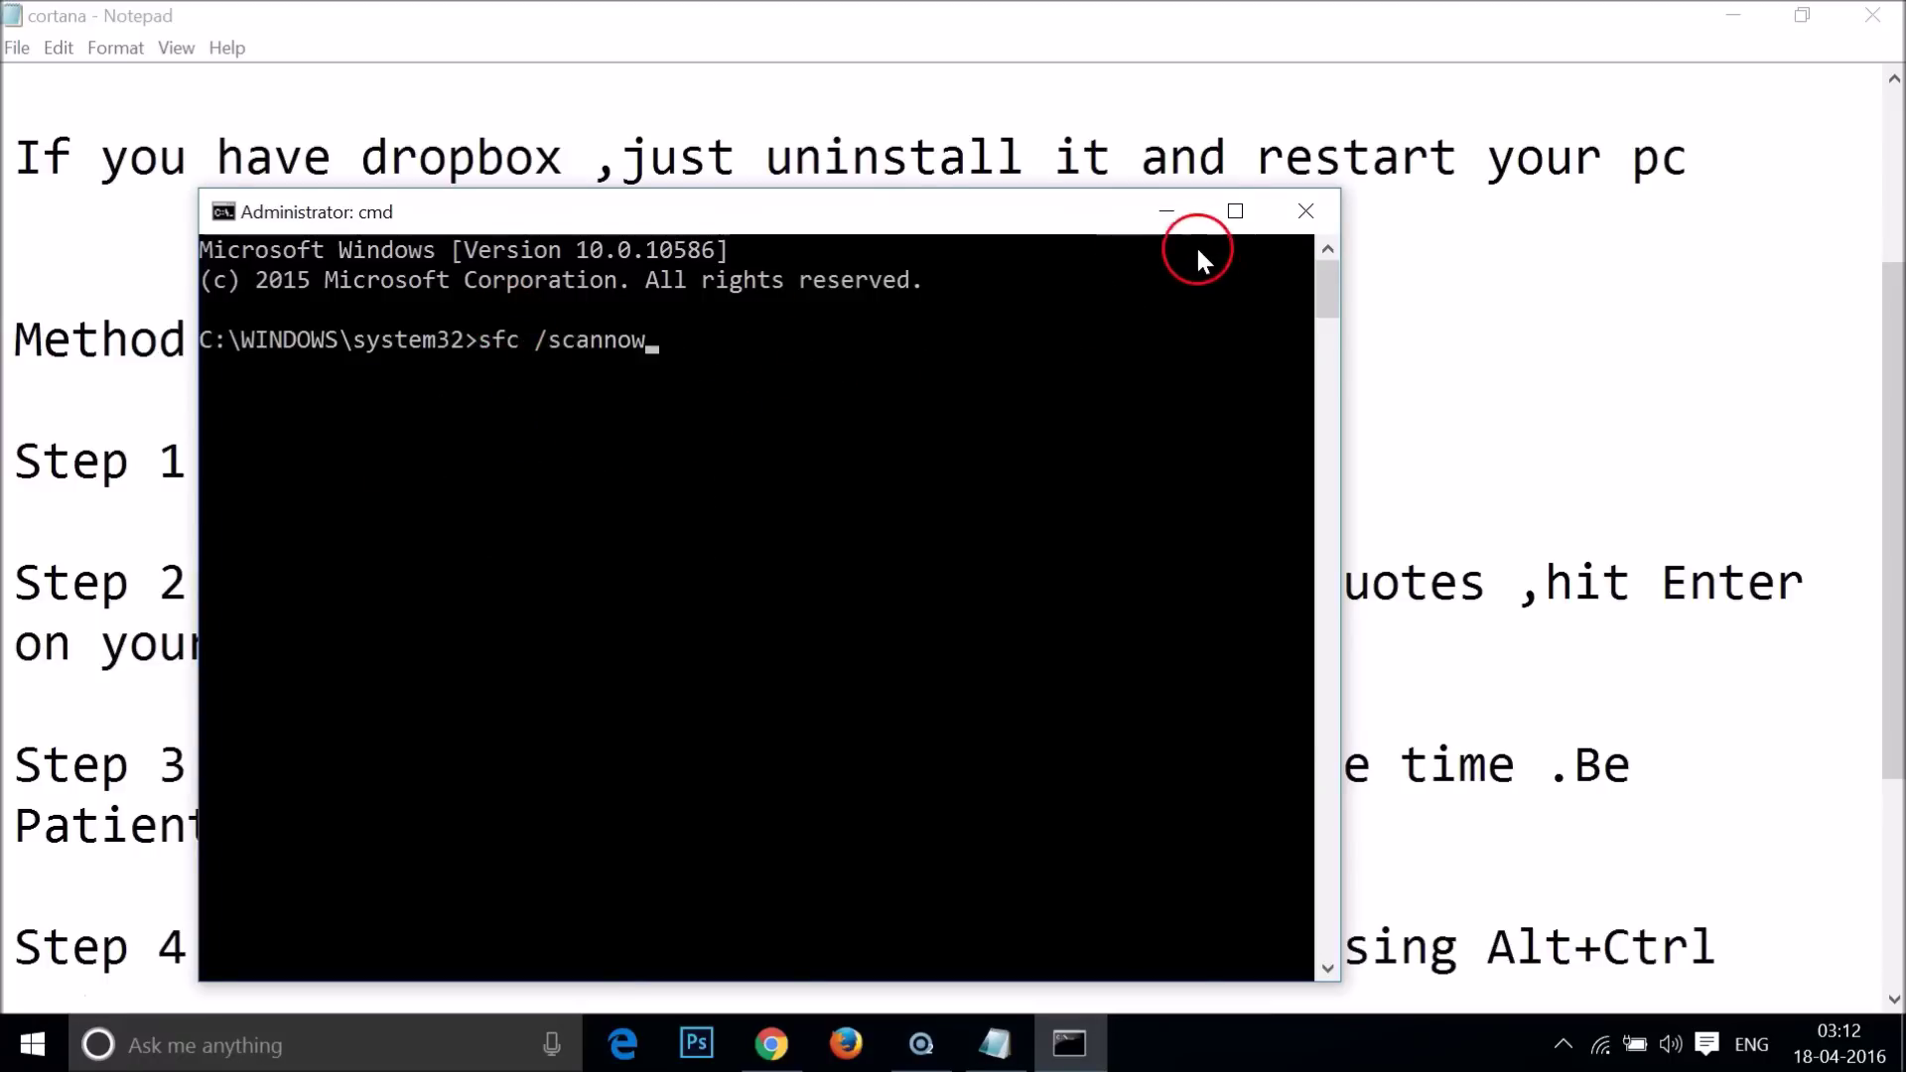
{"action": "left_click", "coordinate": [1165, 208]}
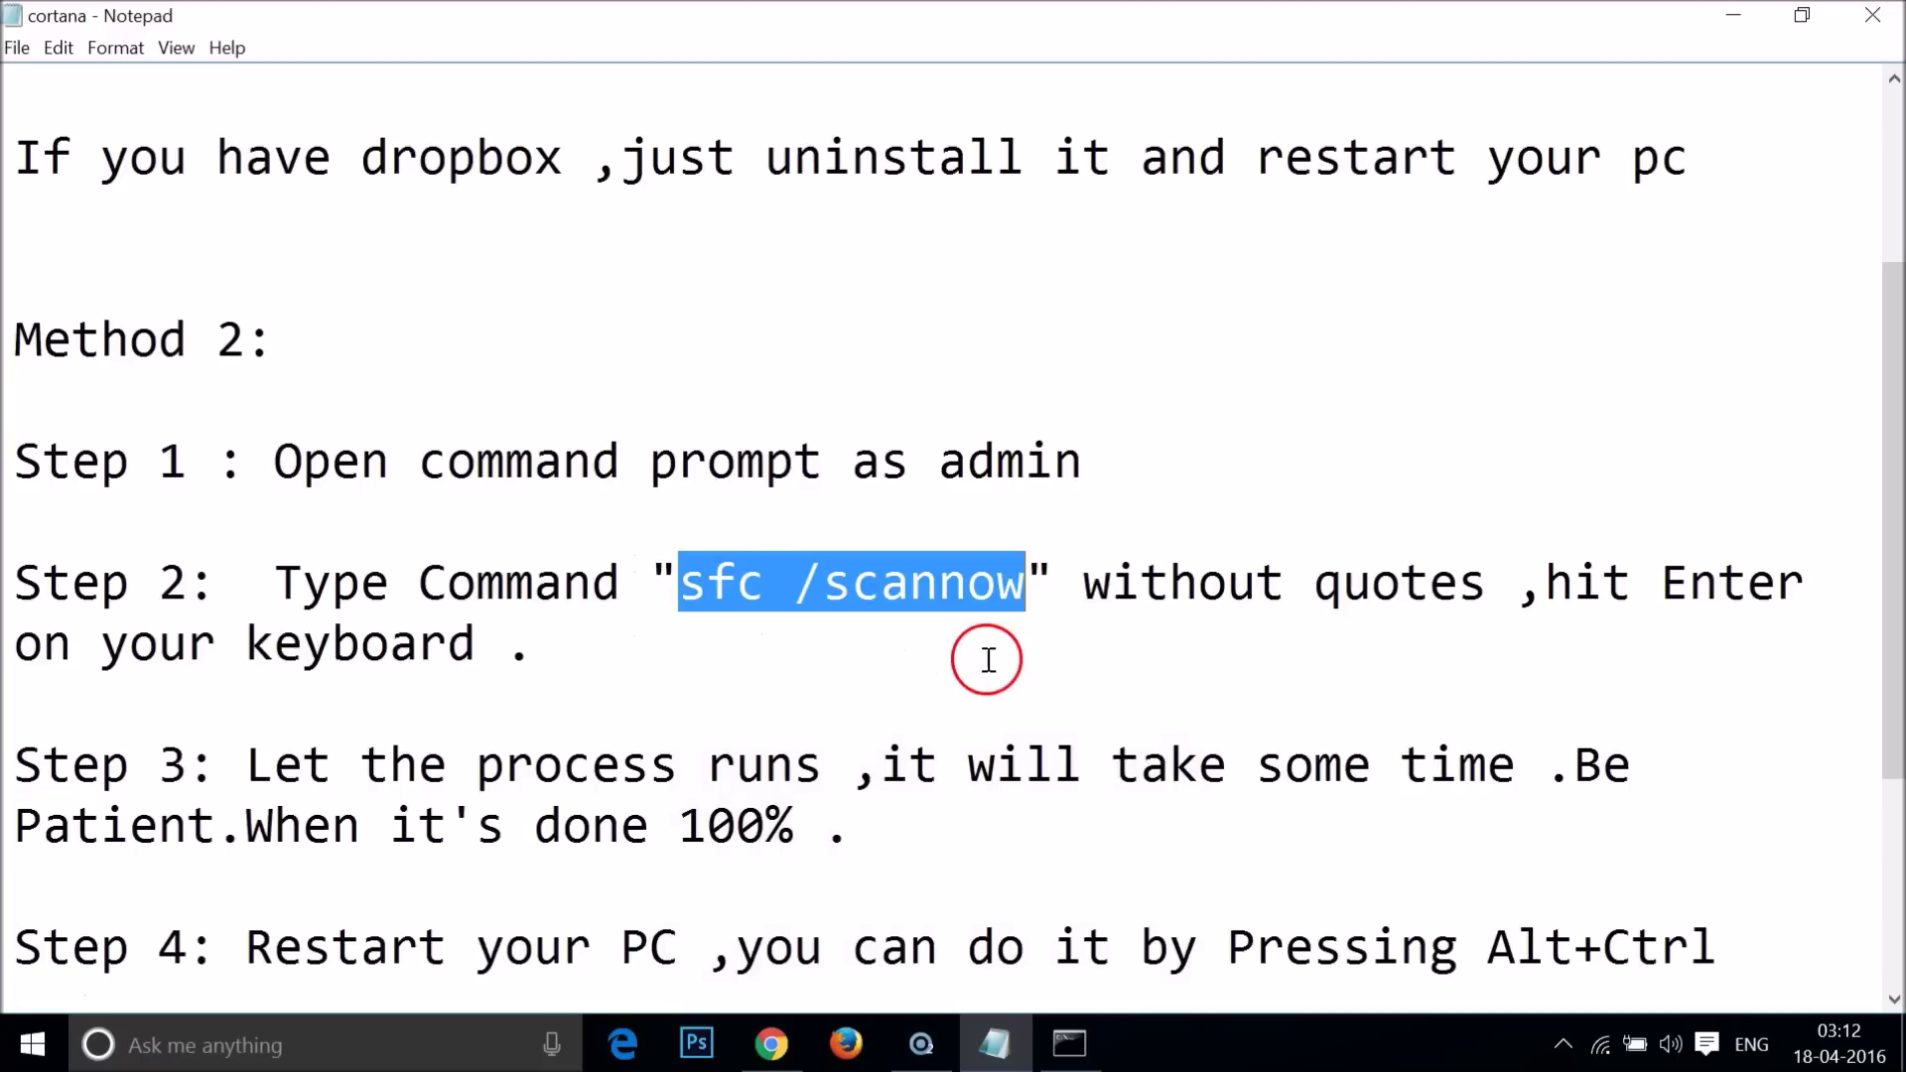
{"action": "left_click", "coordinate": [1095, 1055]}
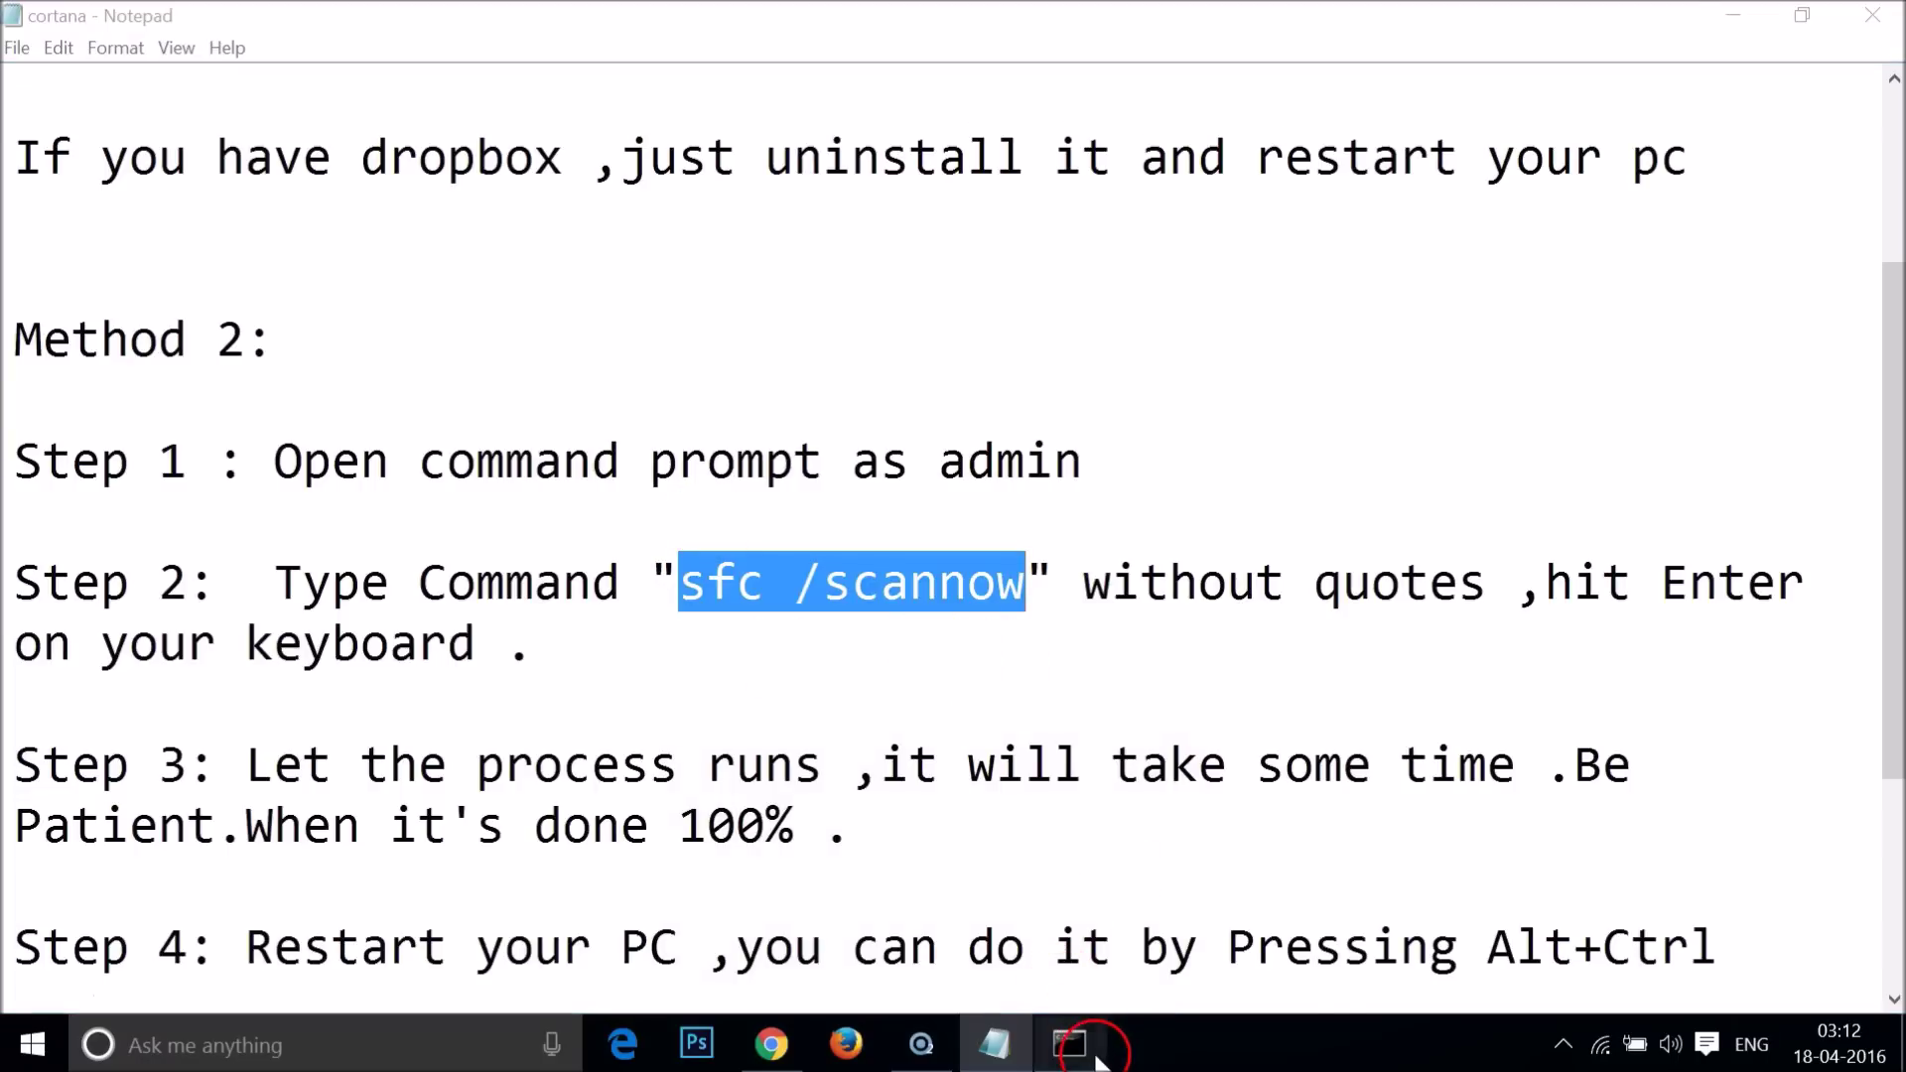
{"action": "left_click", "coordinate": [1159, 213]}
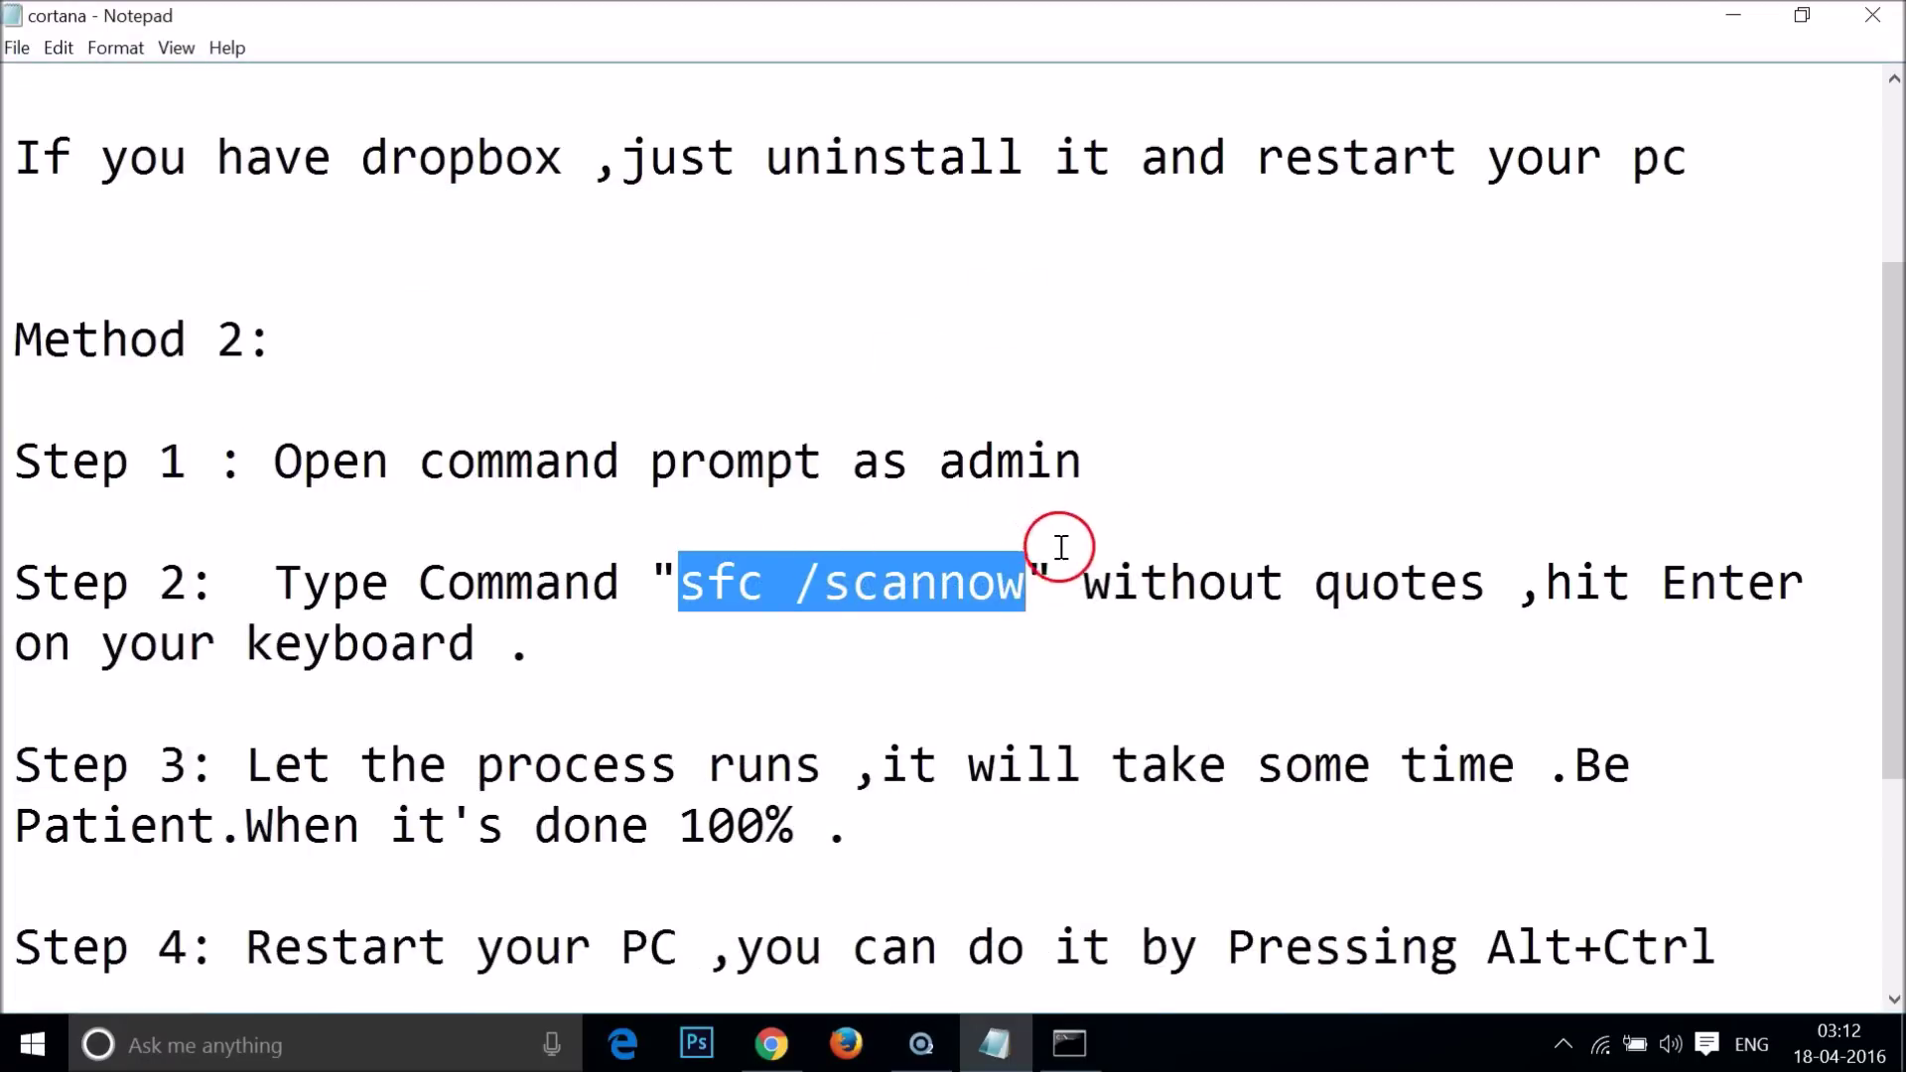
{"action": "left_click", "coordinate": [971, 582]}
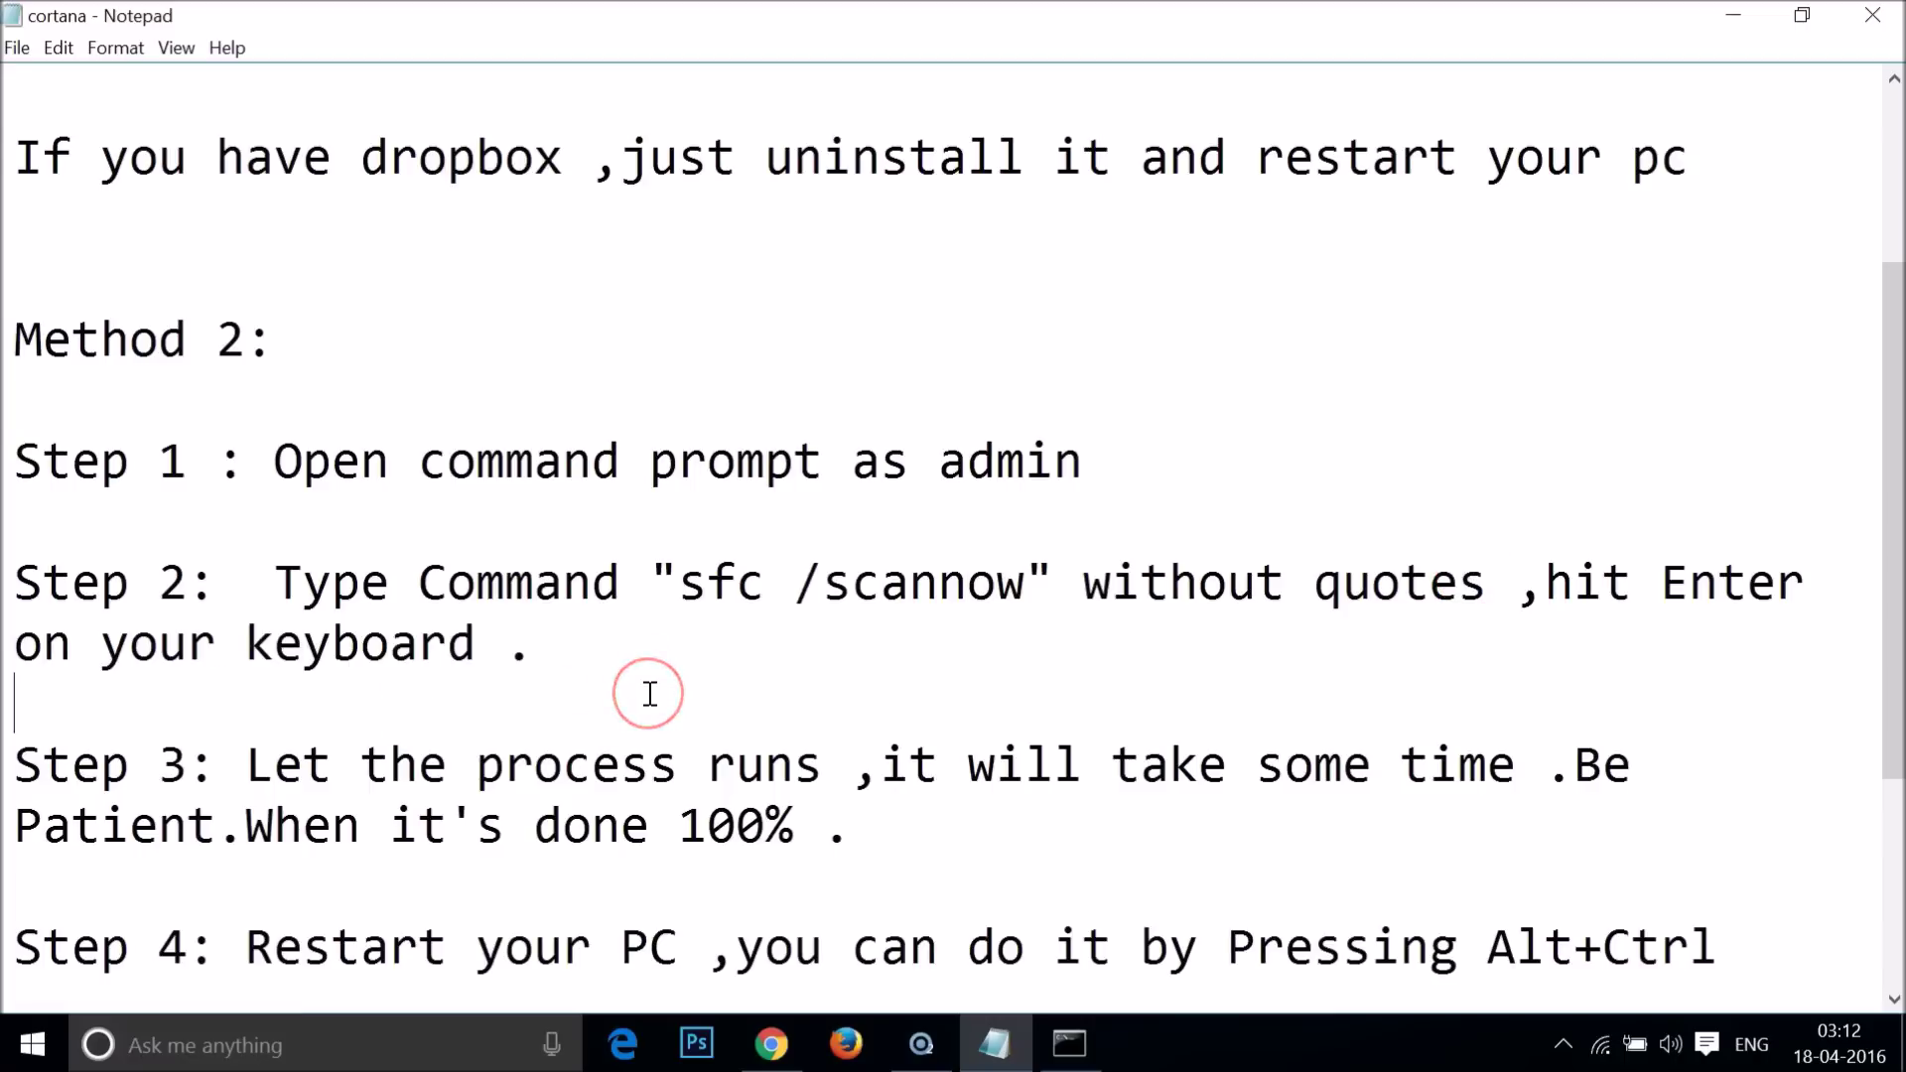
{"action": "scroll", "coordinate": [651, 694], "scroll_direction": "down", "scroll_amount": 2}
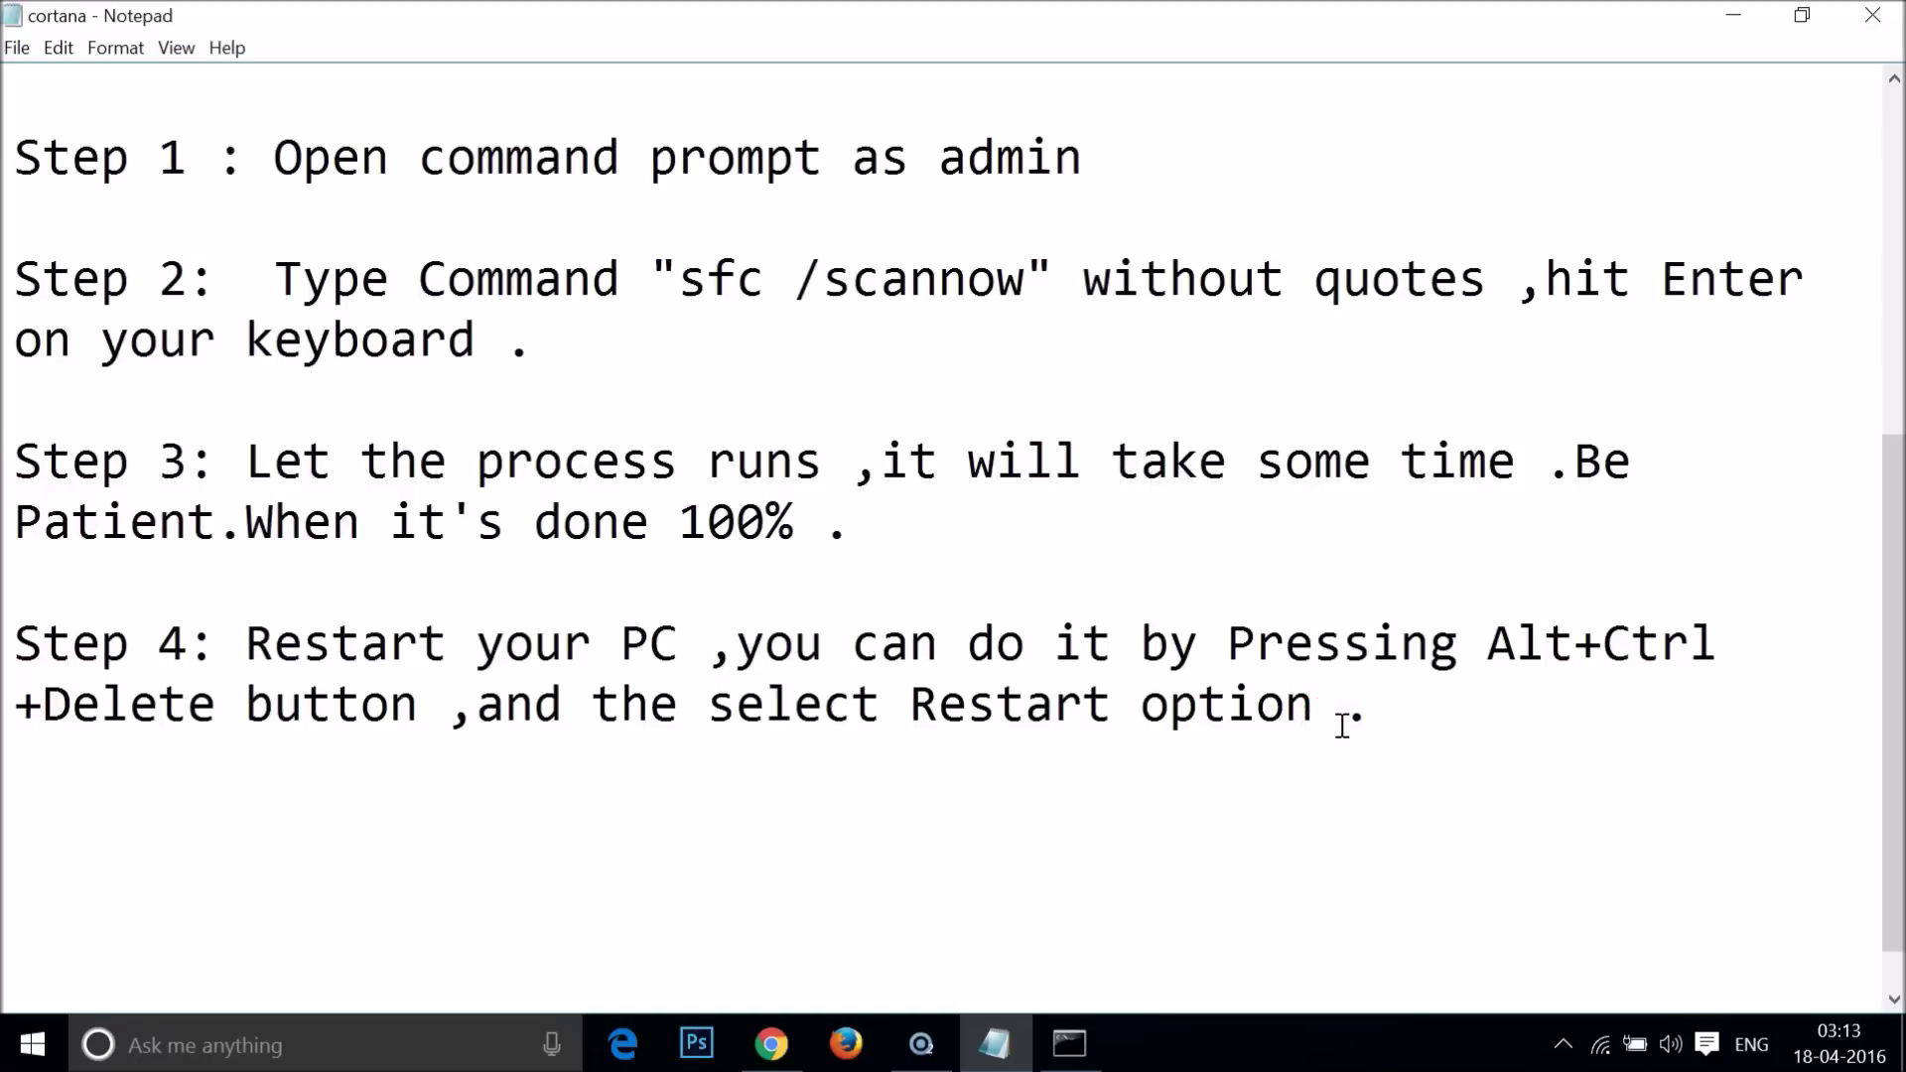
{"action": "scroll", "coordinate": [956, 676], "scroll_direction": "up", "scroll_amount": 4}
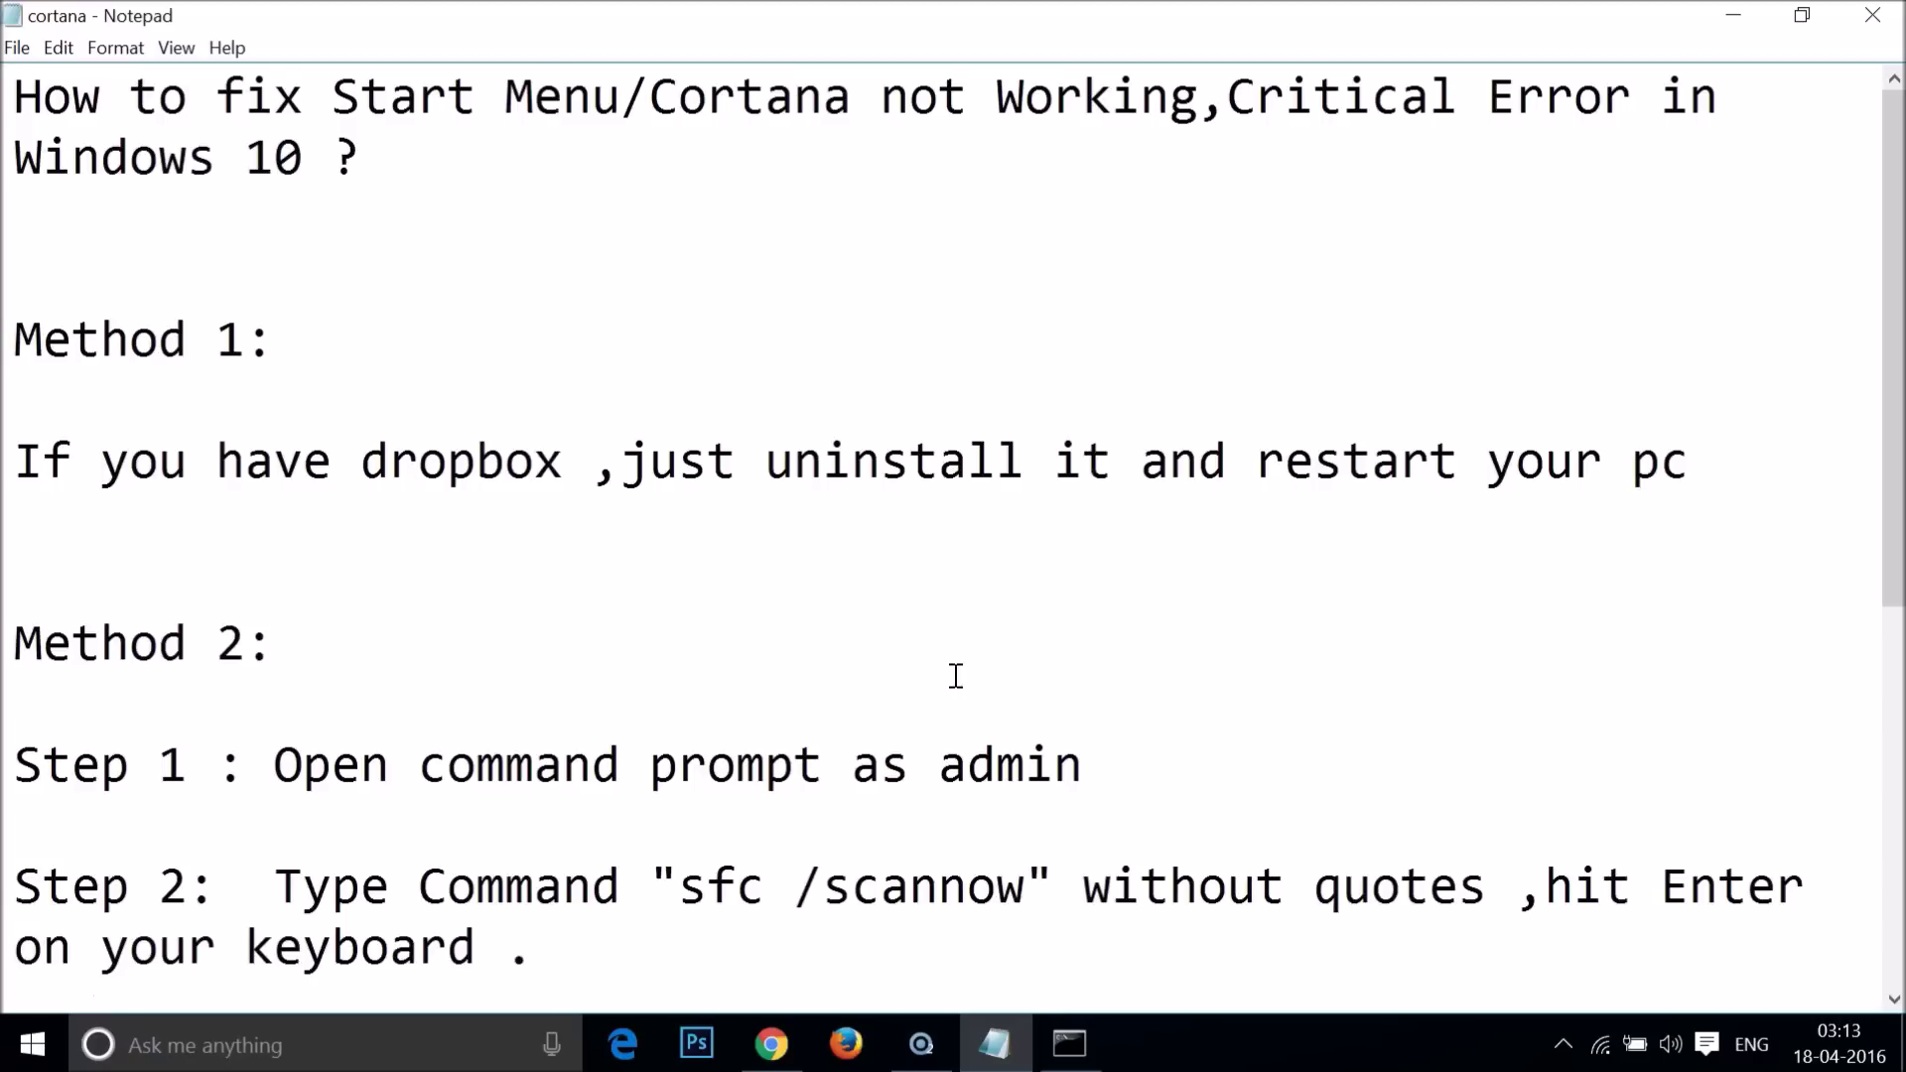